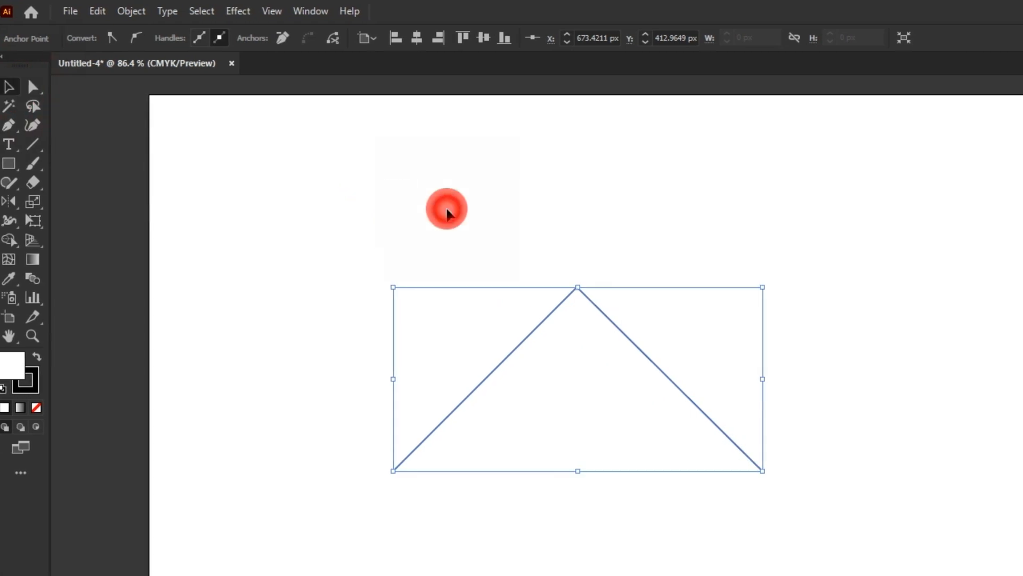
Step: Select the open angled path and set its stroke weight to 25 pt
click(450, 208)
drag(191, 229, 952, 515)
click(163, 35)
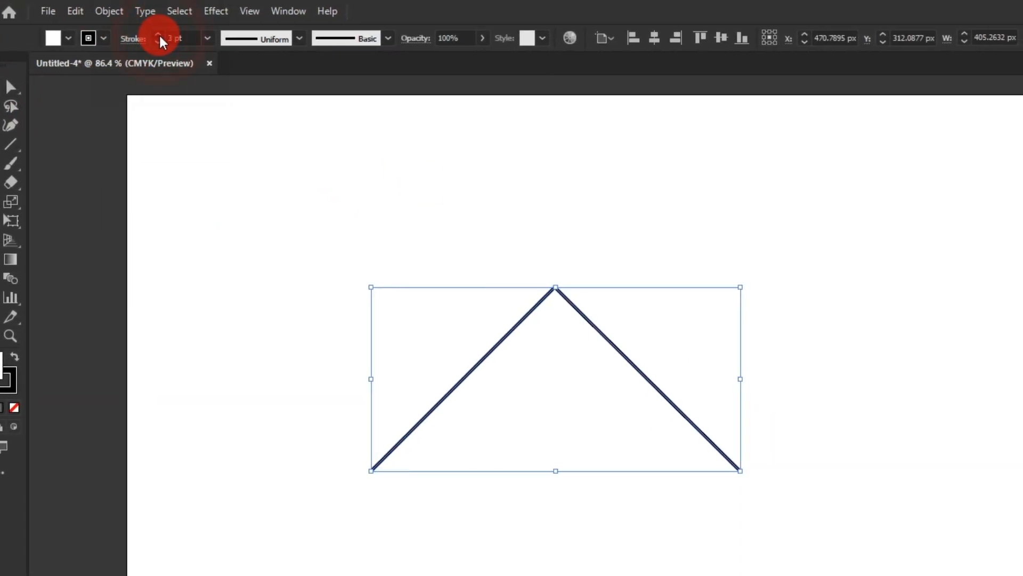
click(164, 35)
text(25)
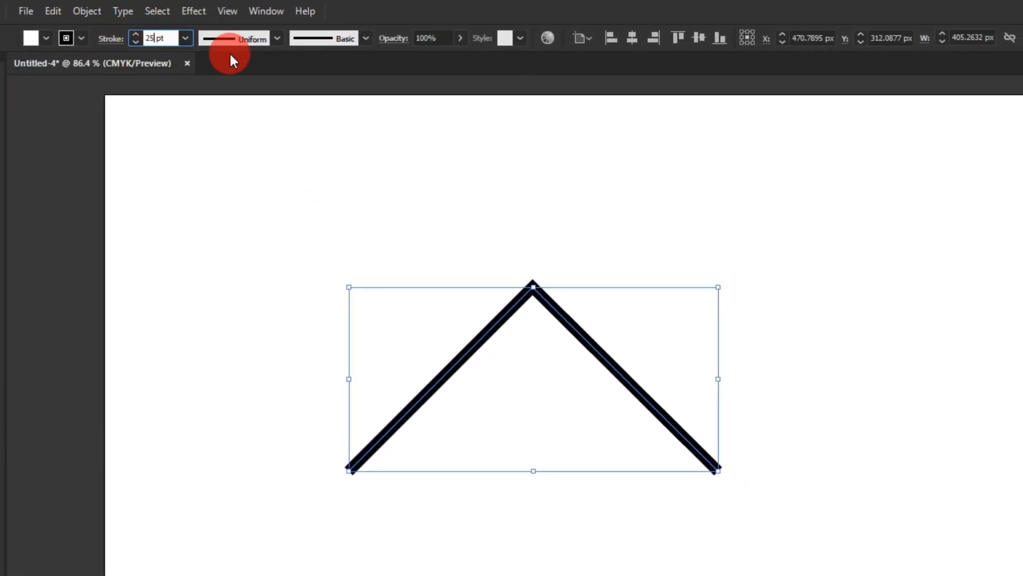
key(Return)
click(373, 190)
drag(277, 224, 533, 383)
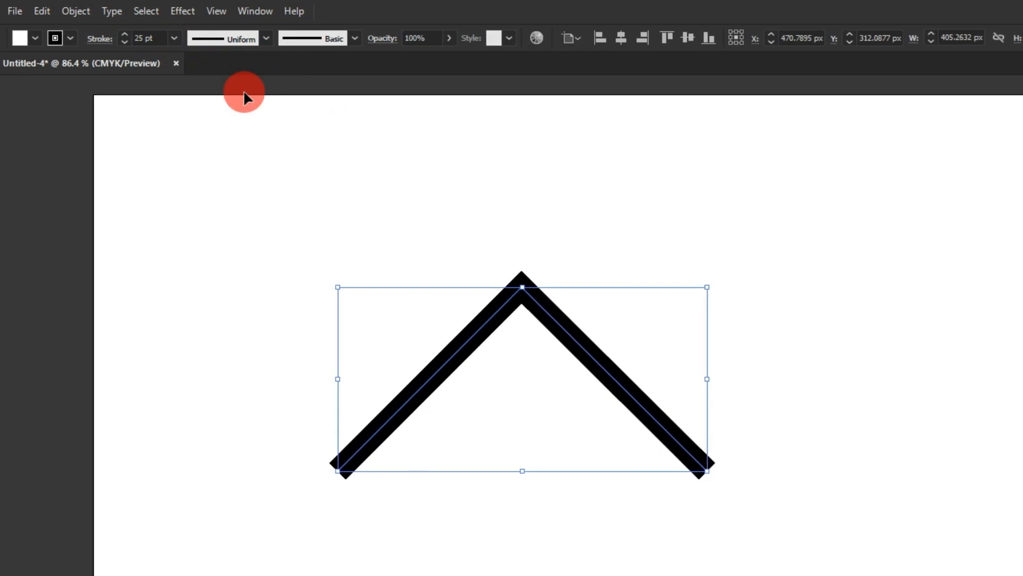
Step: Fine-tune the angled path's stroke weight to 26 pt
click(121, 35)
click(121, 34)
click(121, 35)
click(121, 35)
click(121, 34)
click(353, 257)
drag(278, 201, 389, 331)
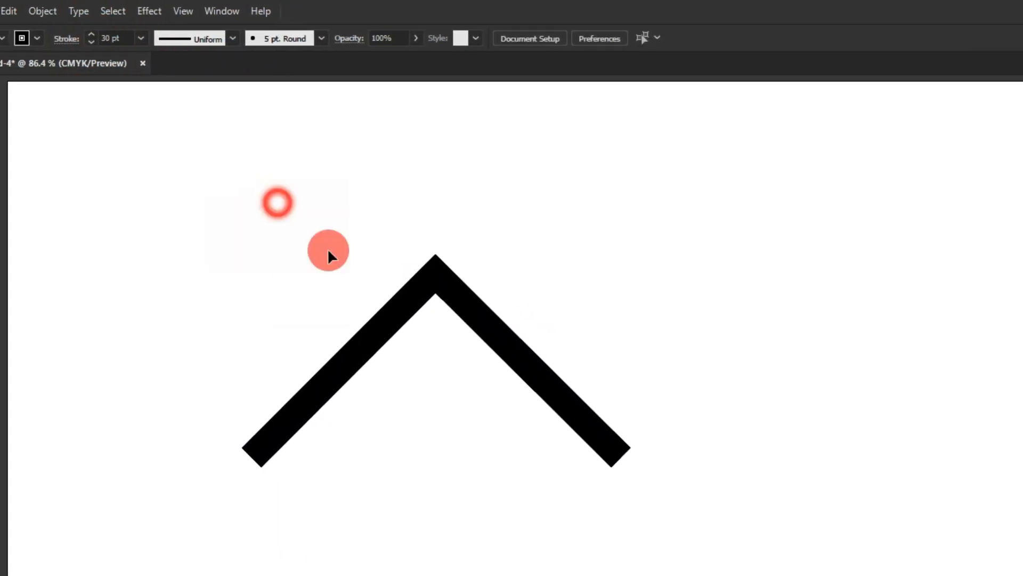
click(97, 42)
click(97, 43)
click(97, 42)
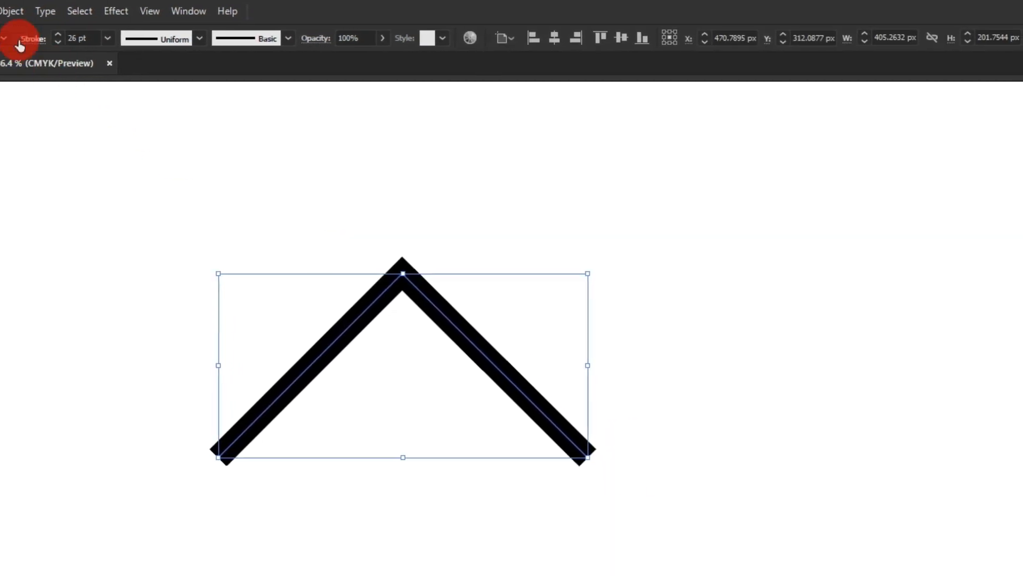
Step: Expand the stroked path into a filled chevron shape and ungroup the result
click(26, 10)
click(58, 197)
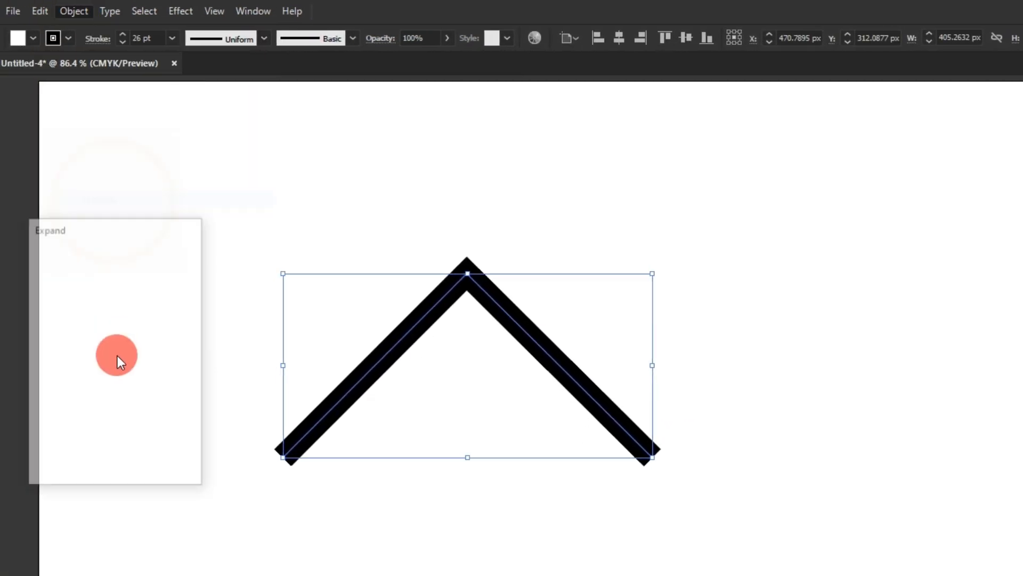
click(48, 453)
right_click(387, 299)
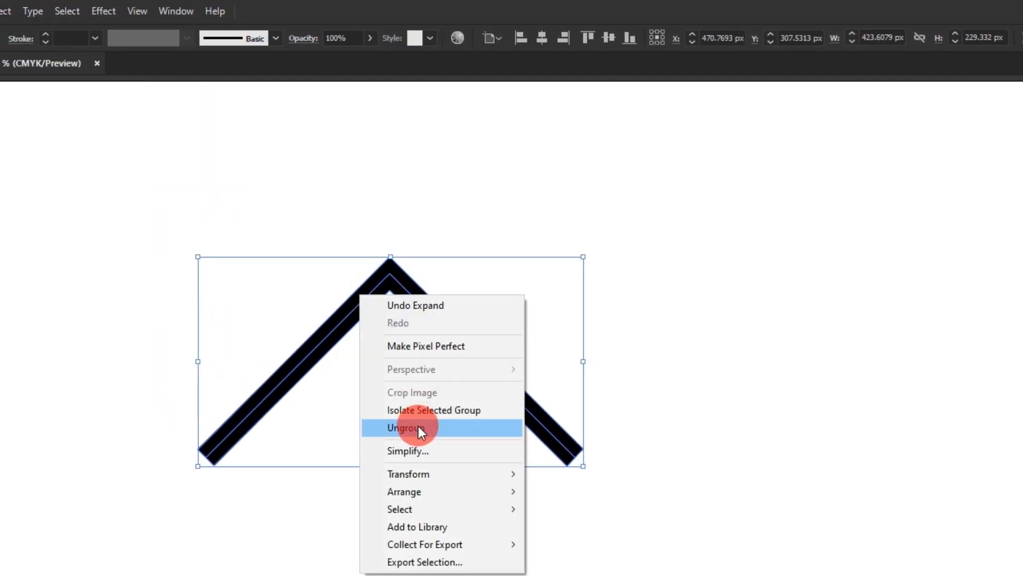
click(437, 427)
Step: Delete the leftover thin path apart from the filled chevron and enlarge the chevron to about 484 by 262 px
click(561, 165)
drag(466, 319, 922, 324)
drag(257, 220, 478, 480)
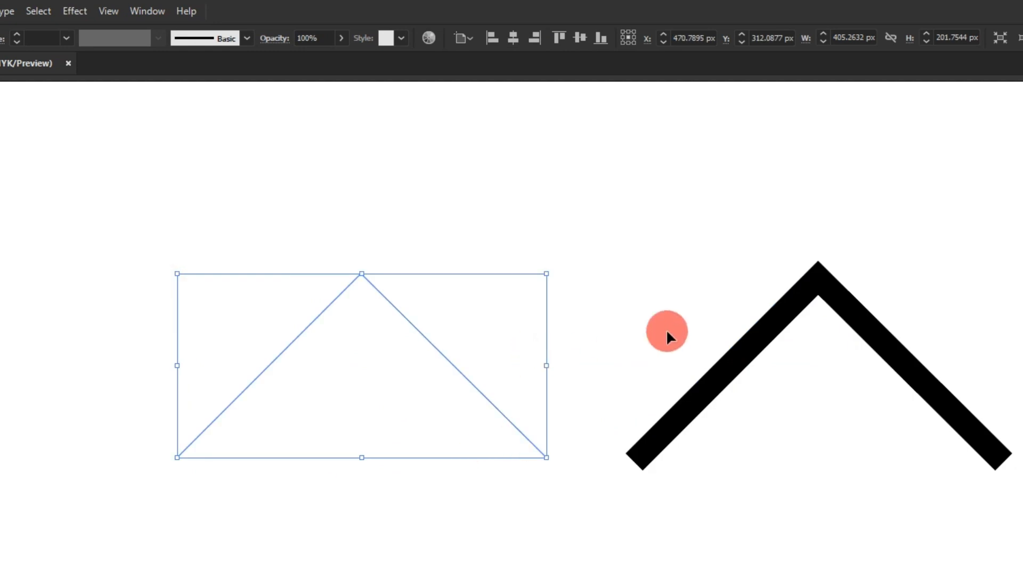
drag(948, 400, 644, 369)
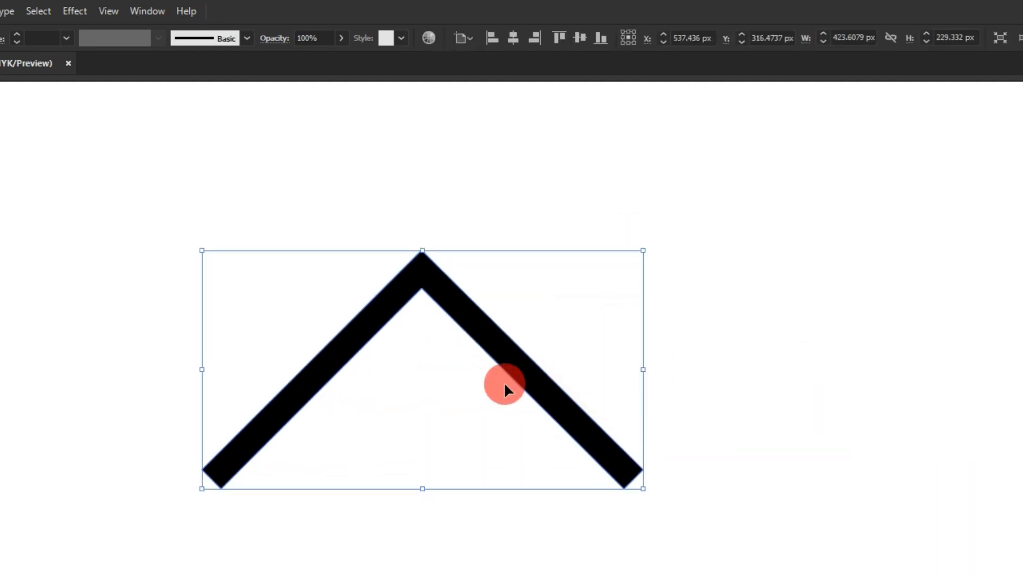
drag(529, 377, 352, 374)
Step: Reflect a copy of the chevron across the vertical axis and place it to the right with the inner ends crossing
right_click(277, 305)
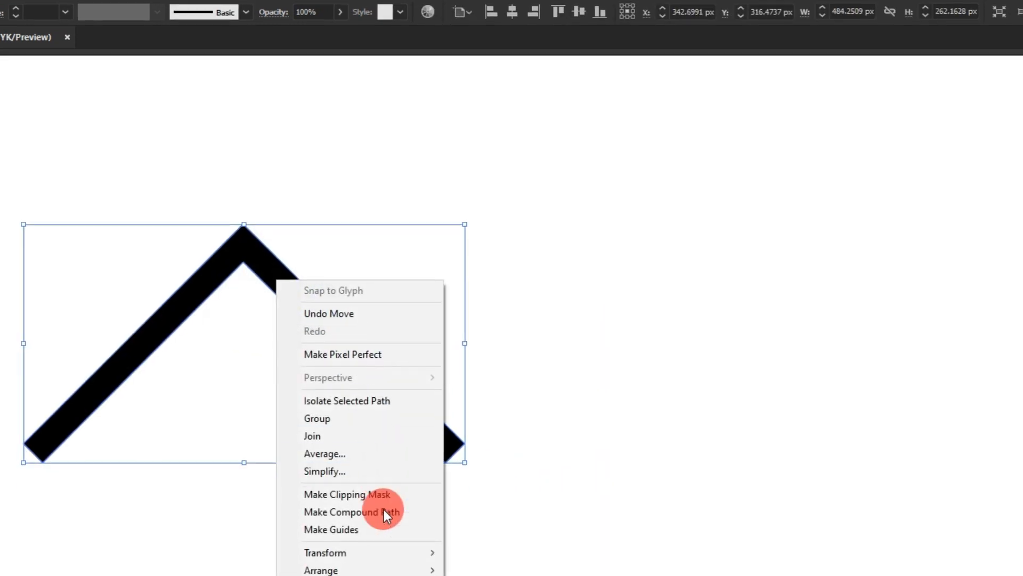
mouse_move(393, 464)
click(493, 524)
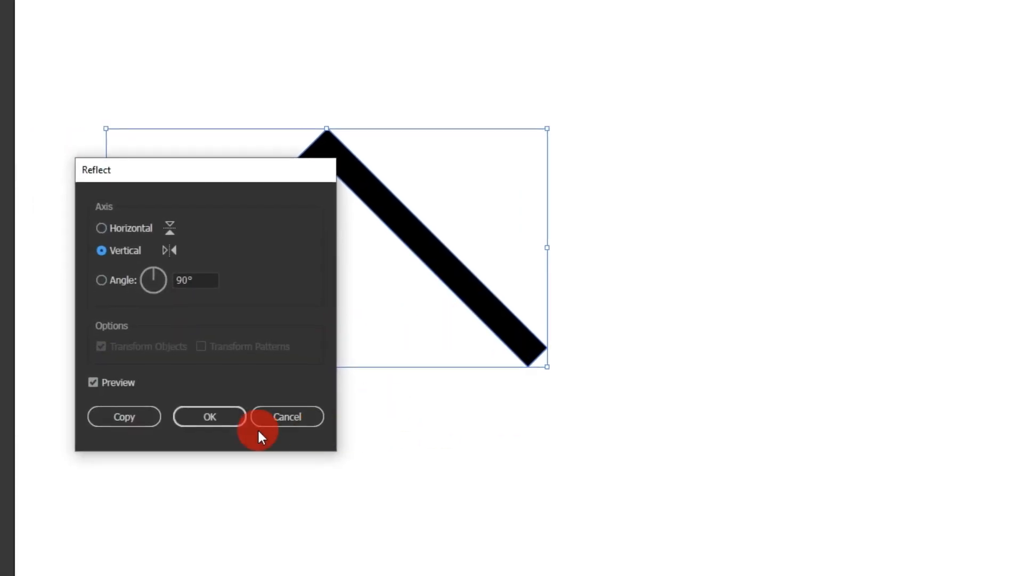
click(130, 418)
drag(452, 298, 830, 296)
Step: Remove the small overhanging pieces where the two chevrons cross with Shape Builder
drag(146, 91, 929, 302)
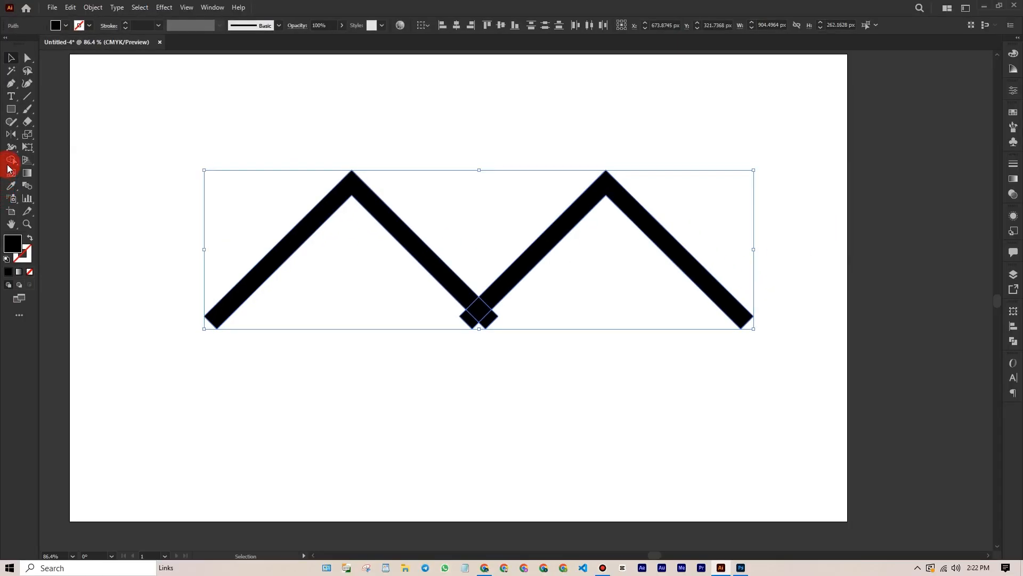
right_click(10, 162)
click(47, 161)
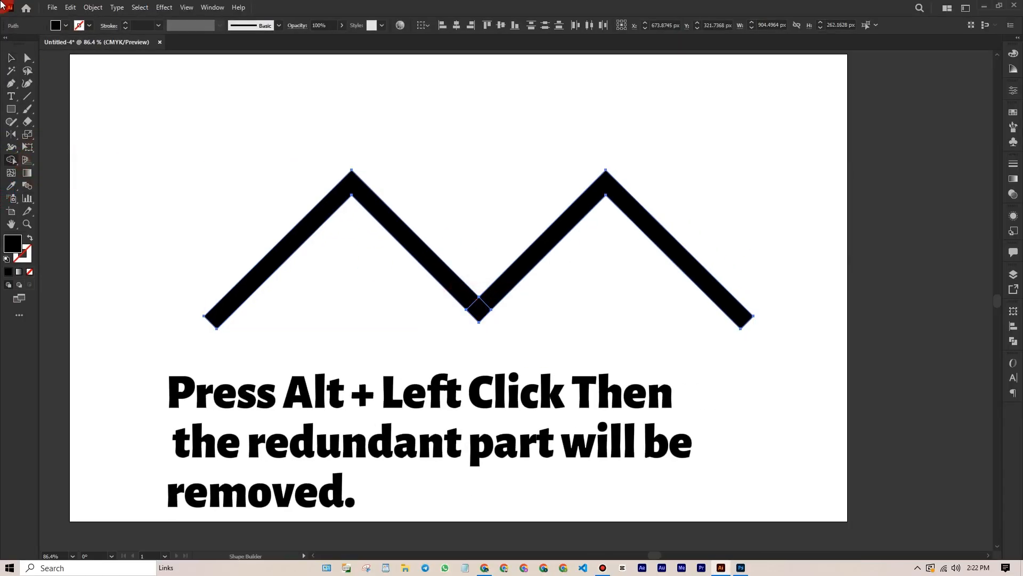
click(11, 58)
click(338, 154)
Step: Show the rulers and place a horizontal guide at the lowest tip of the right chevron's outer leg
drag(735, 264, 586, 258)
drag(598, 323, 745, 351)
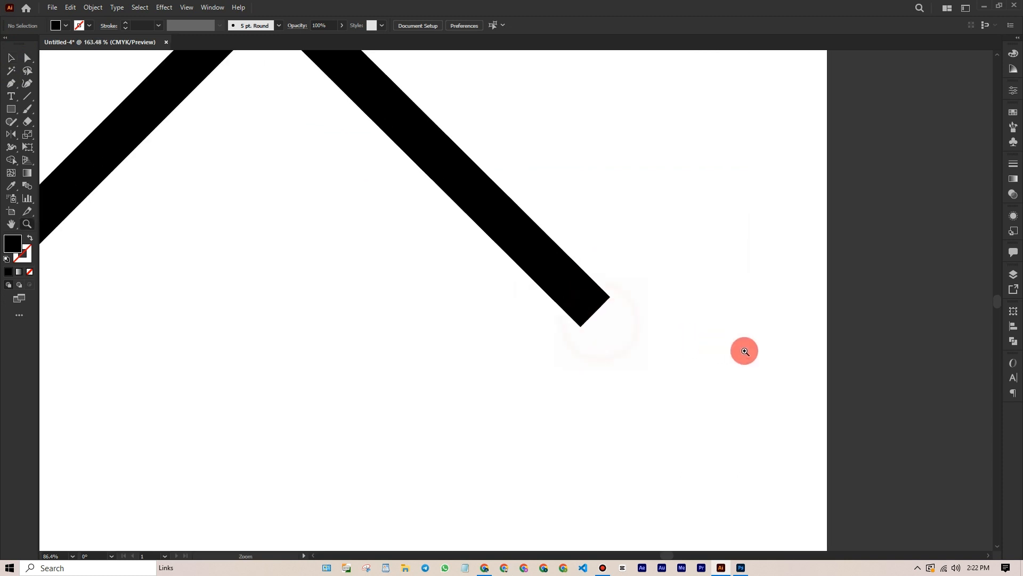
key(ctrl+r)
click(11, 58)
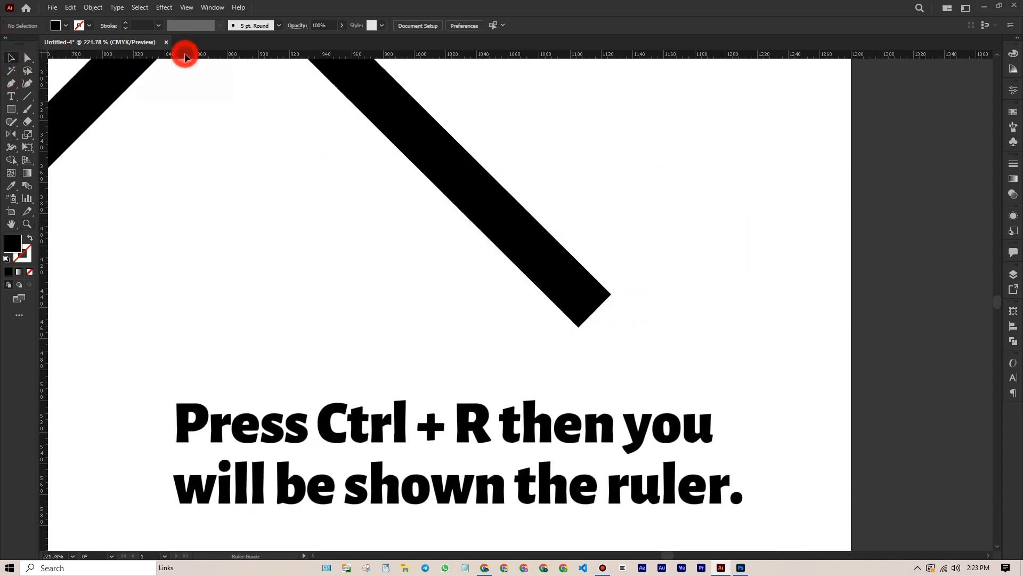
mouse_move(184, 53)
mouse_down()
mouse_move(206, 325)
mouse_move(223, 326)
mouse_up()
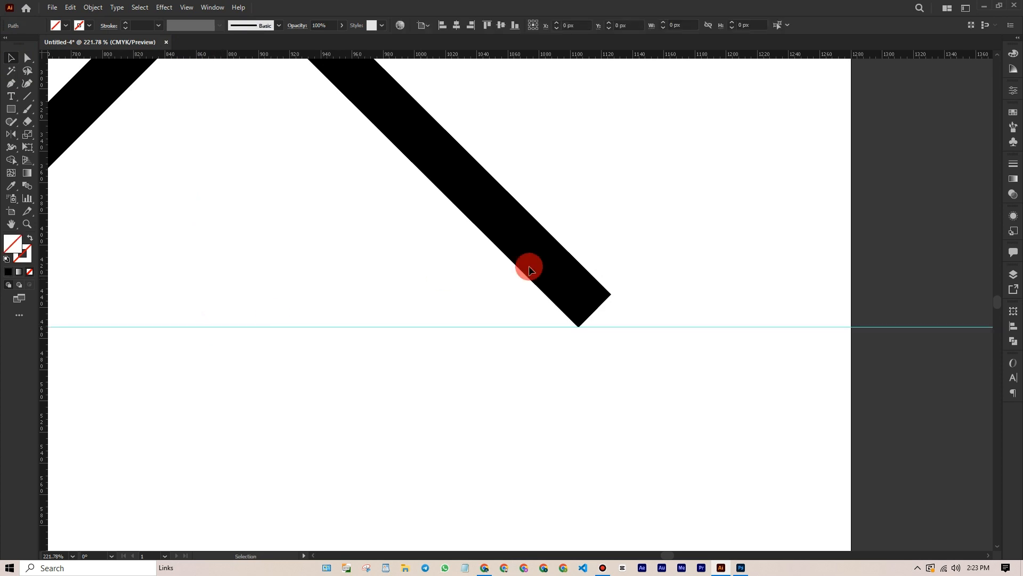
Step: Extend the outer corner anchor of the right leg down onto the guide to make its end flat
click(605, 295)
click(22, 57)
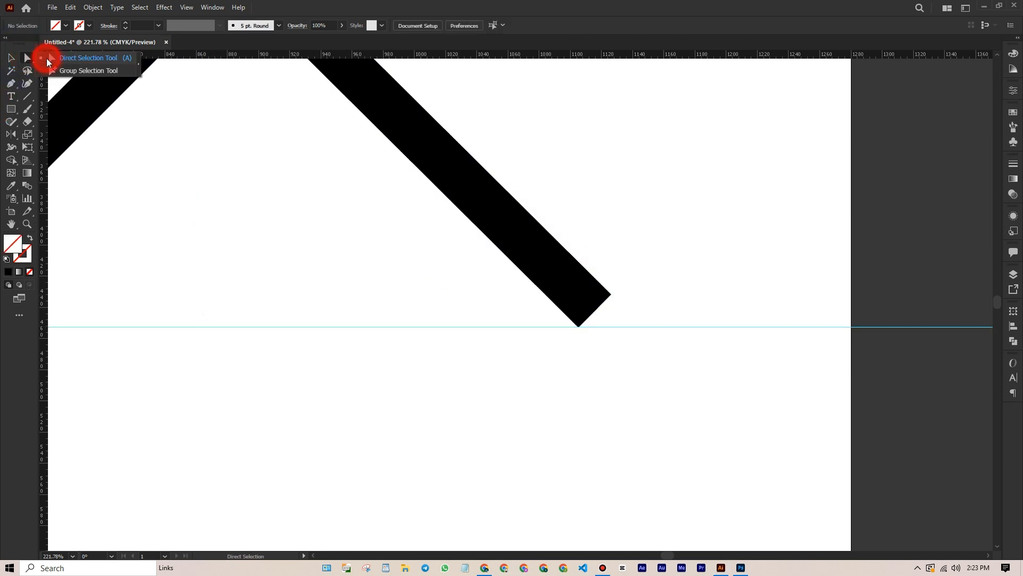
click(47, 60)
drag(612, 298, 642, 327)
Step: Extend the outer corner anchor of the left leg down onto the guide to make its end flat
drag(336, 318, 693, 333)
drag(245, 327, 533, 333)
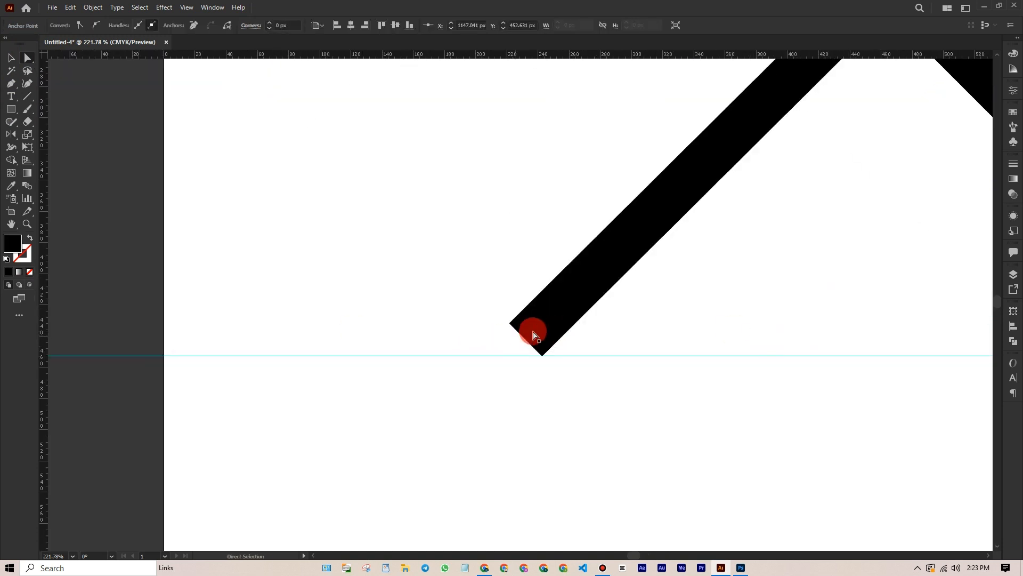
click(512, 326)
drag(480, 355, 476, 355)
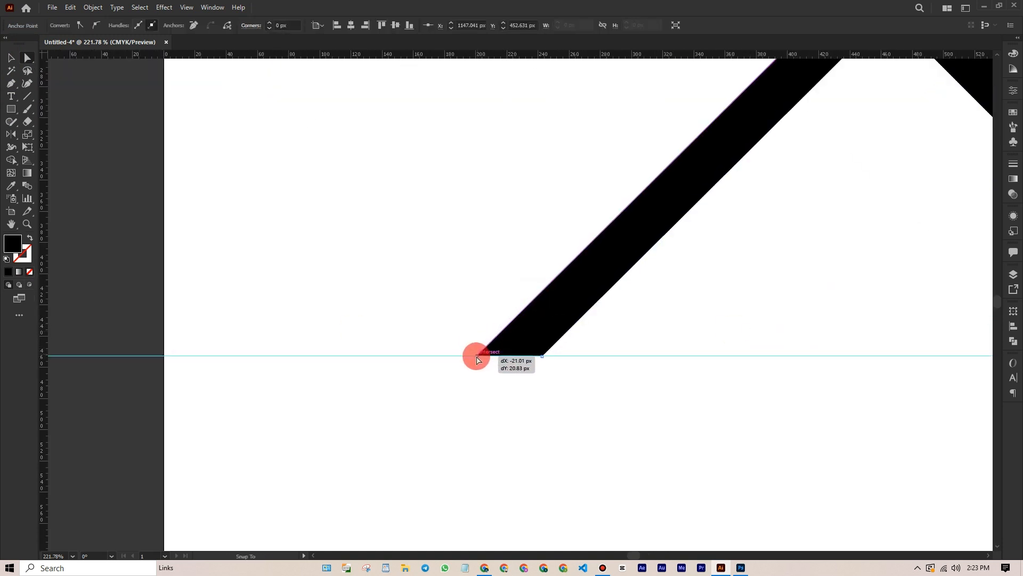
click(428, 302)
Step: Delete the horizontal guide under the chevrons
drag(643, 315, 432, 306)
drag(694, 321, 464, 312)
drag(821, 327, 571, 324)
drag(571, 324, 645, 330)
click(725, 150)
drag(815, 218, 819, 375)
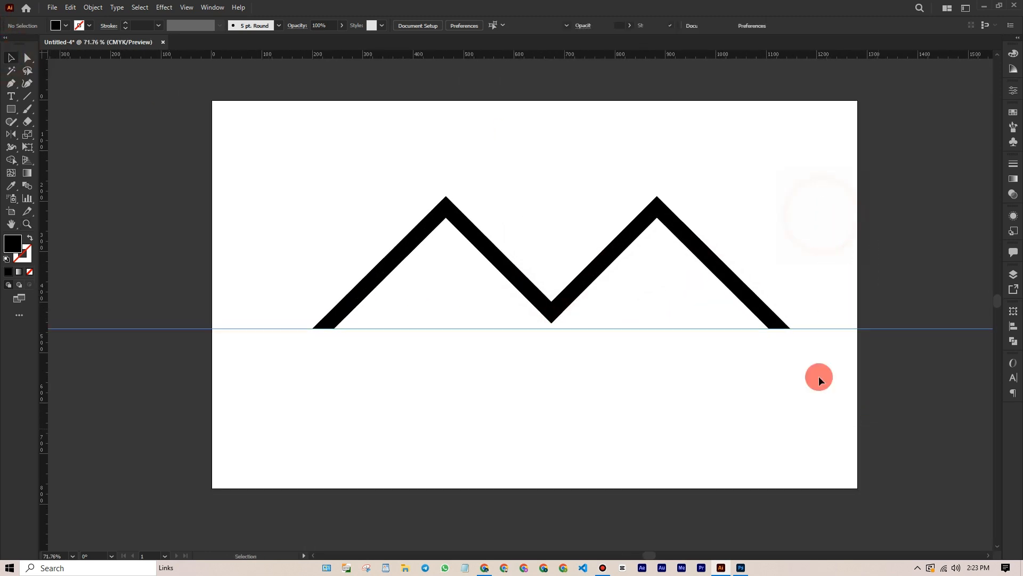
key(Delete)
Step: Move both chevrons slightly down and merge them into one zigzag shape with Shape Builder
drag(341, 172, 715, 304)
drag(269, 153, 704, 264)
click(8, 160)
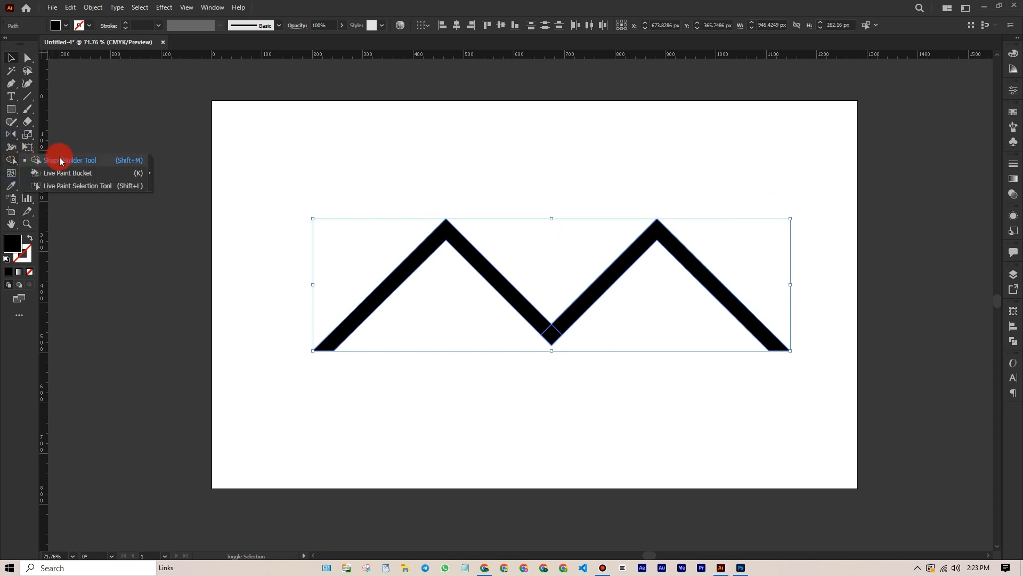
click(60, 161)
mouse_move(561, 311)
mouse_down()
mouse_move(541, 331)
mouse_move(607, 296)
mouse_move(543, 307)
mouse_up()
click(10, 56)
Step: Fill the zigzag with the pinkish red #E22058
click(8, 238)
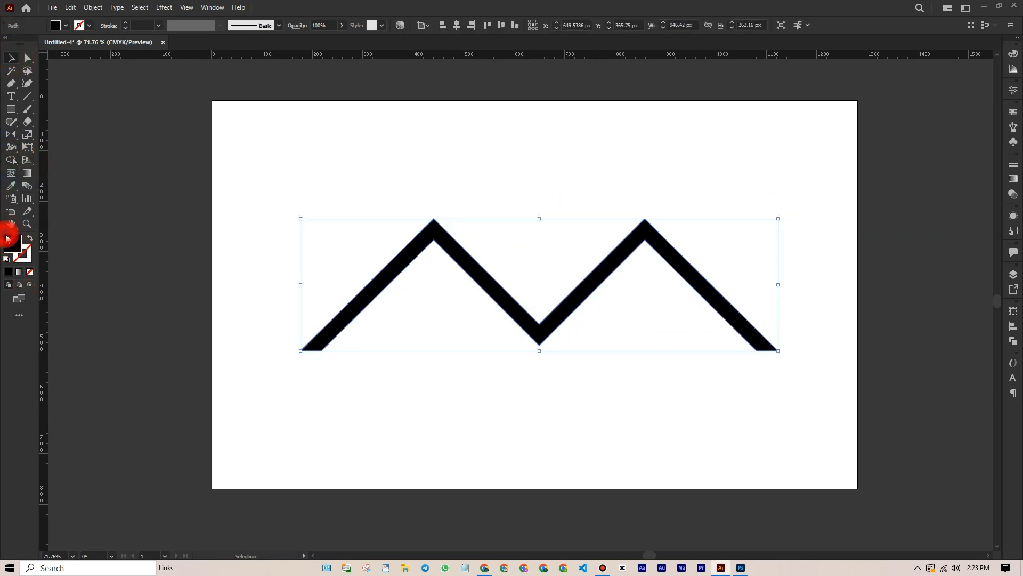
double_click(12, 247)
click(180, 257)
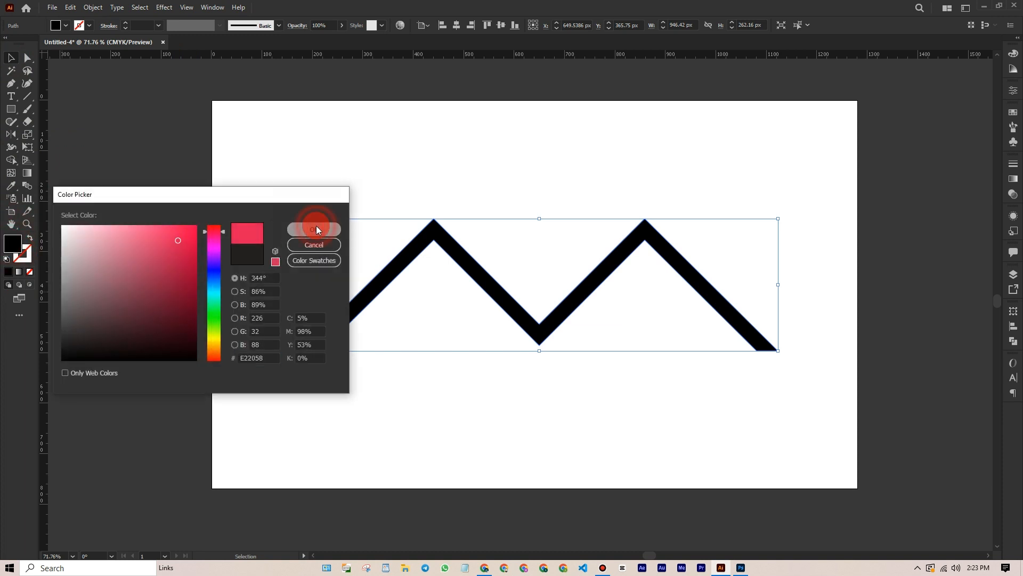
click(316, 229)
Step: Draw a tall rectangle about 214 by 753 px spanning from the zigzag's first peak to its central valley
click(11, 109)
click(49, 108)
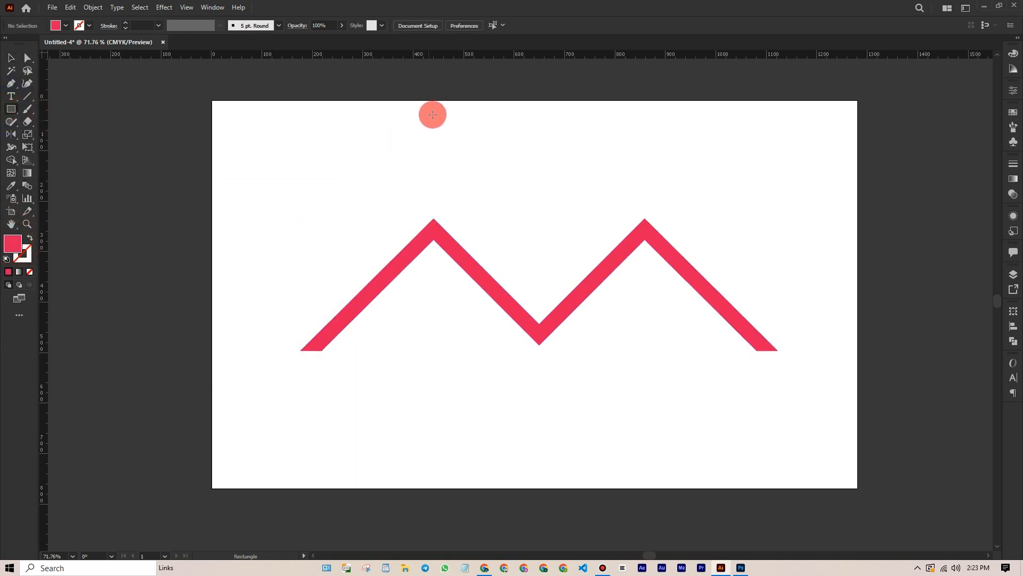
drag(432, 115, 540, 488)
click(8, 63)
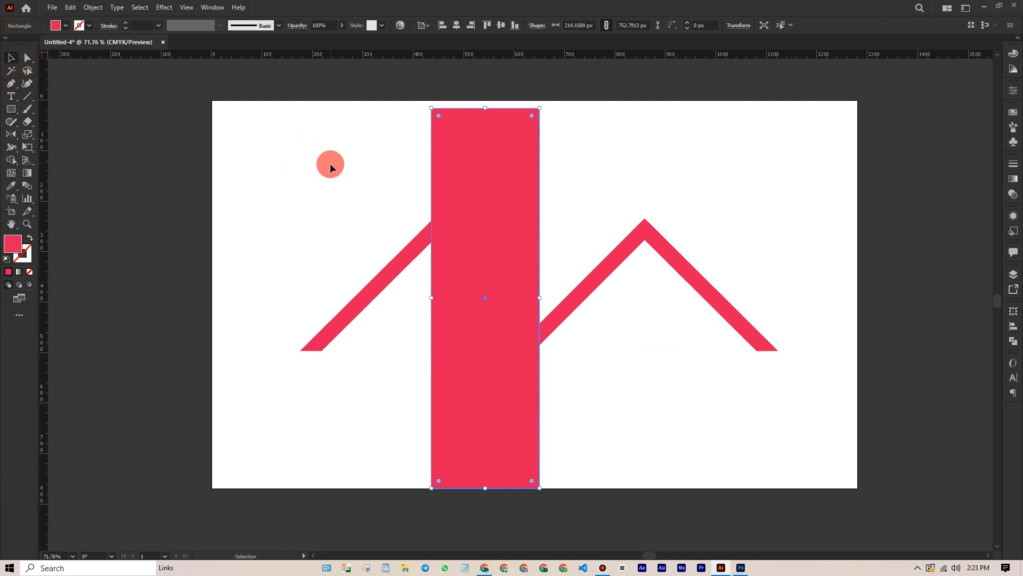
Step: Fill the tall rectangle with blue and send it behind the zigzag
click(1014, 57)
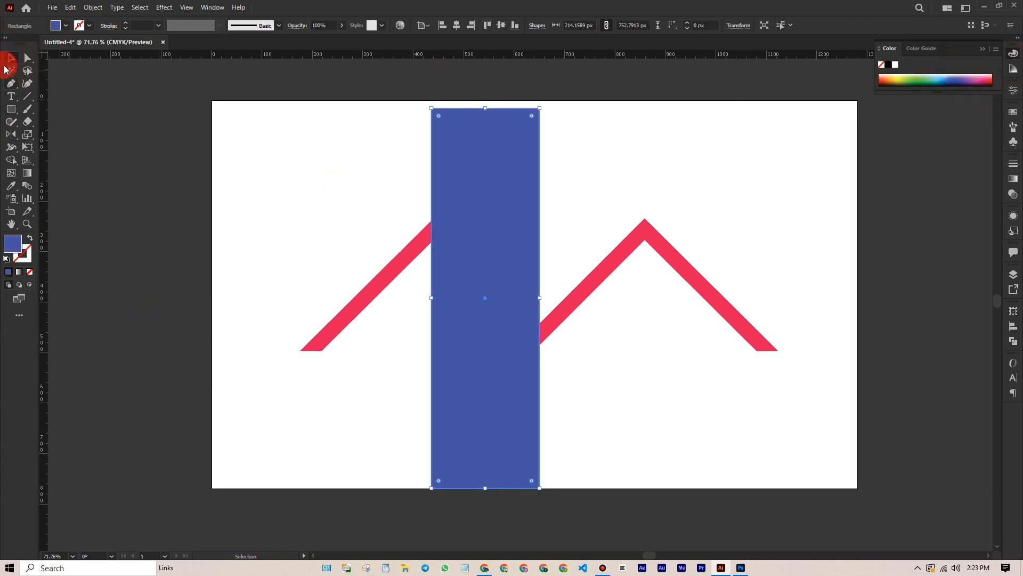
click(515, 175)
right_click(471, 171)
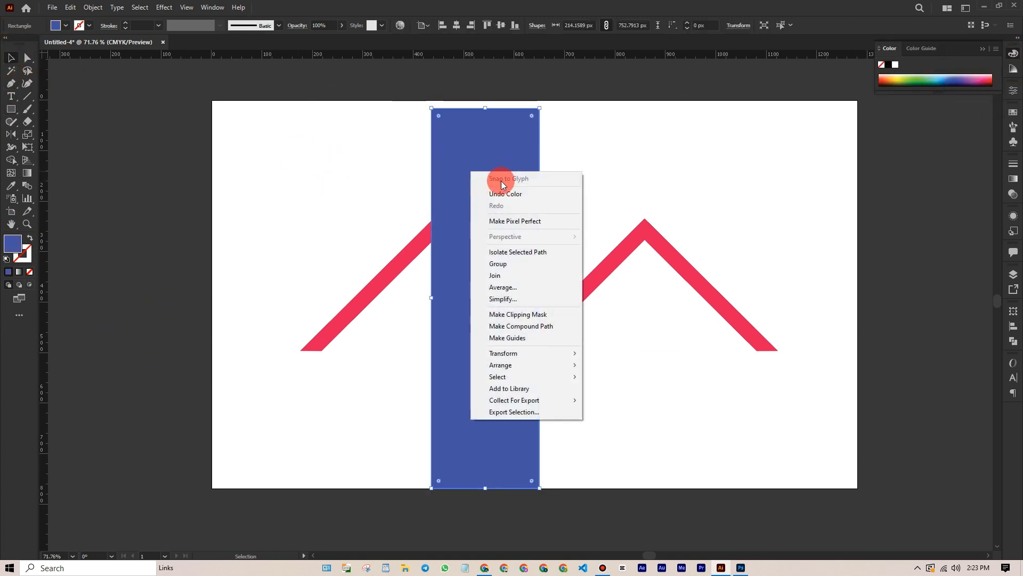
mouse_move(571, 363)
click(641, 398)
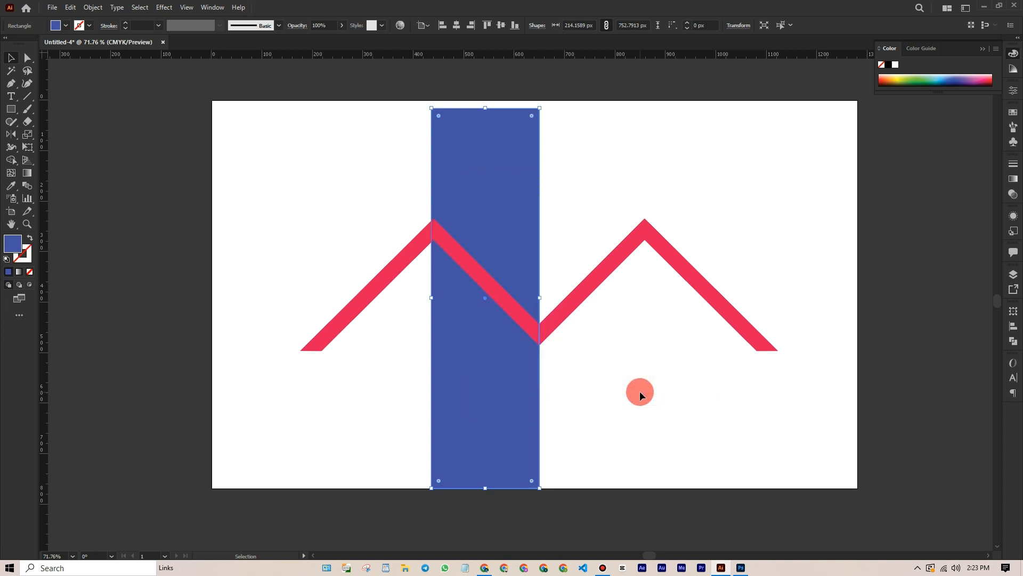
Step: Scale the zigzag and the blue rectangle down together until the rectangle is about 139 by 488 px
scroll(446, 259, right, 3)
drag(445, 259, 448, 209)
drag(171, 156, 650, 276)
click(568, 292)
drag(612, 293, 625, 353)
Step: Resize the blue rectangle to about 135 by 494 px, aligning its right edge with the zigzag's valley point
click(501, 267)
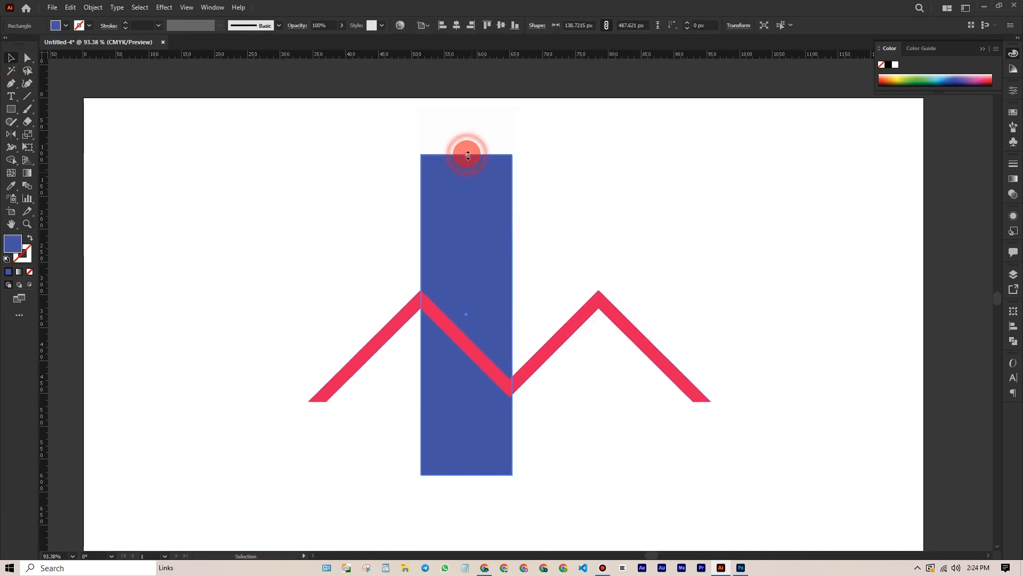
drag(468, 152, 467, 151)
click(724, 213)
drag(724, 213, 696, 210)
click(454, 268)
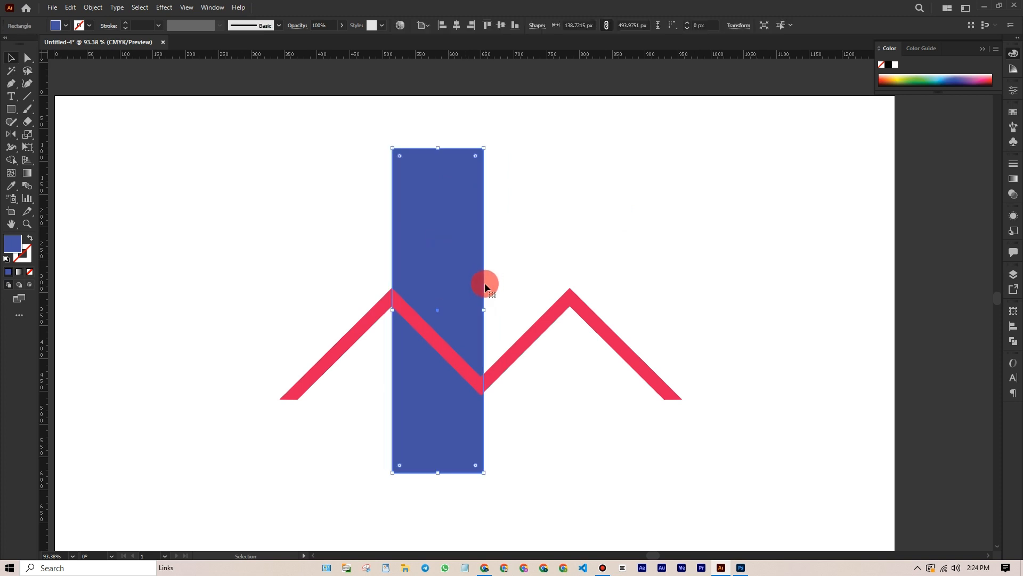
drag(484, 311, 481, 315)
click(513, 257)
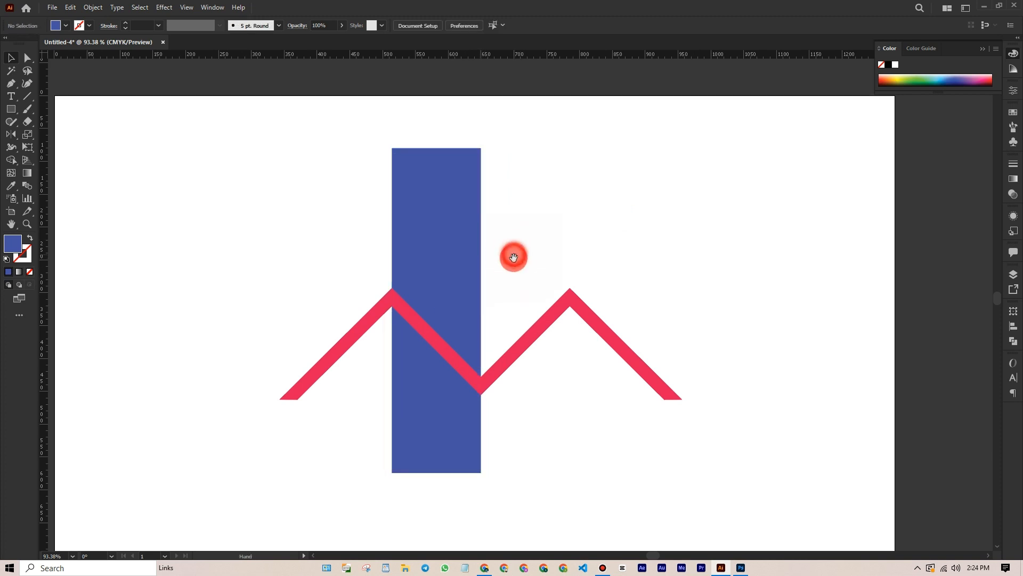
drag(514, 255, 518, 297)
click(432, 266)
click(652, 225)
drag(659, 214, 669, 199)
Step: Paste a yellow-green copy of the blue rectangle in front of it and offset the copy down and to the left
click(492, 263)
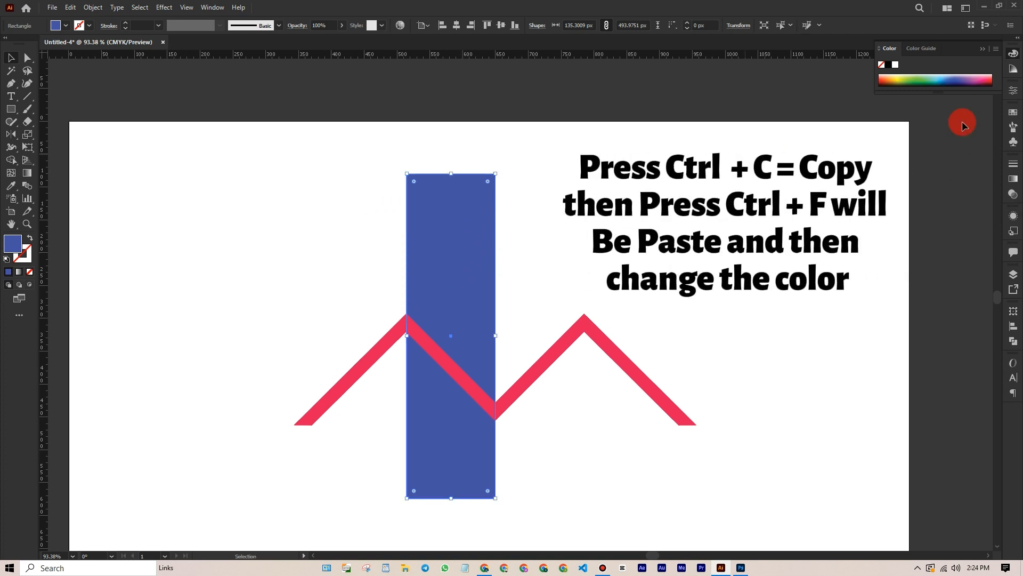
click(904, 76)
click(10, 57)
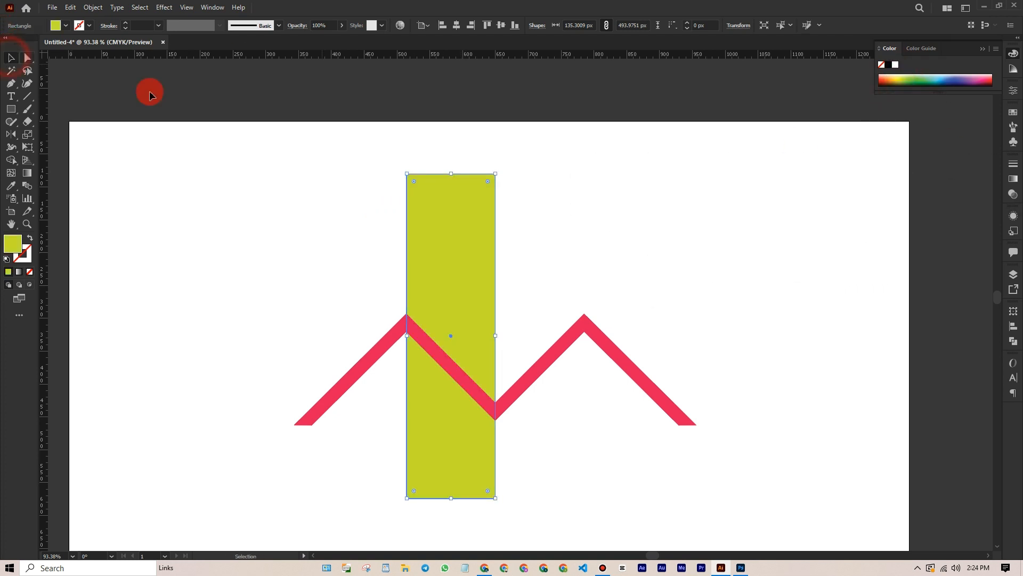
drag(457, 210, 459, 266)
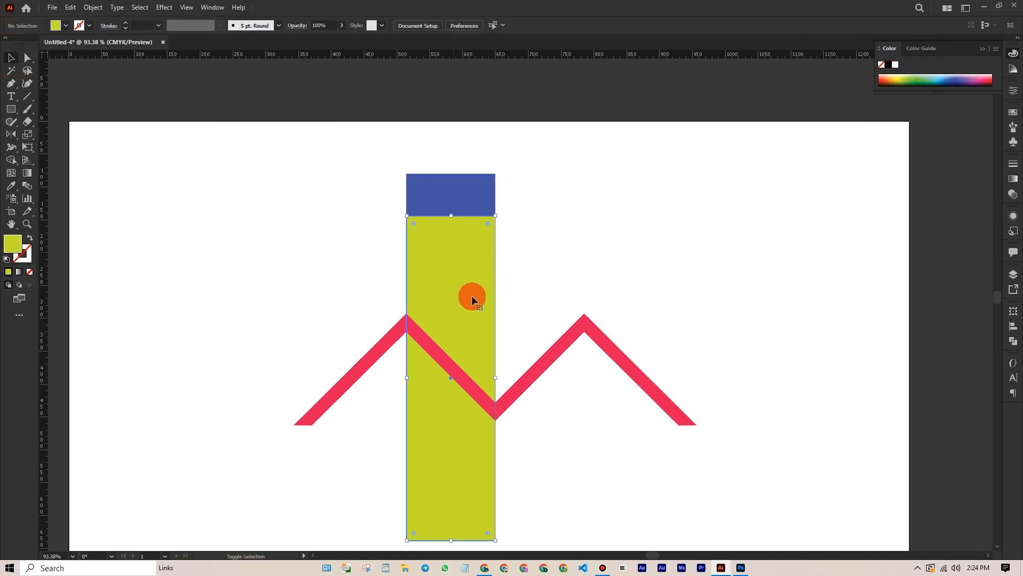
drag(472, 302, 452, 302)
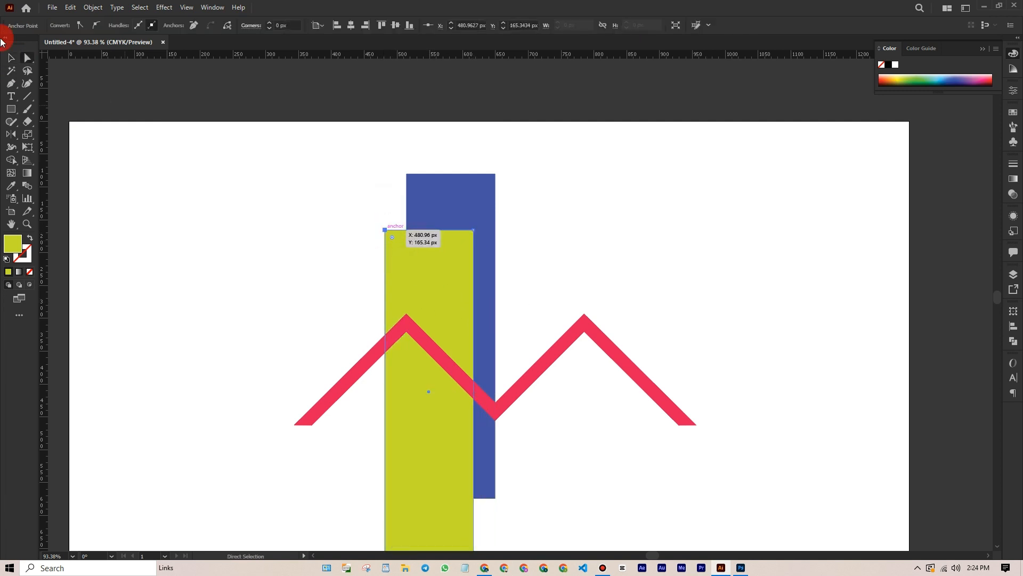
Step: Raise the upper-left corner point of the yellow-green rectangle so its top edge slopes down to the right
click(27, 57)
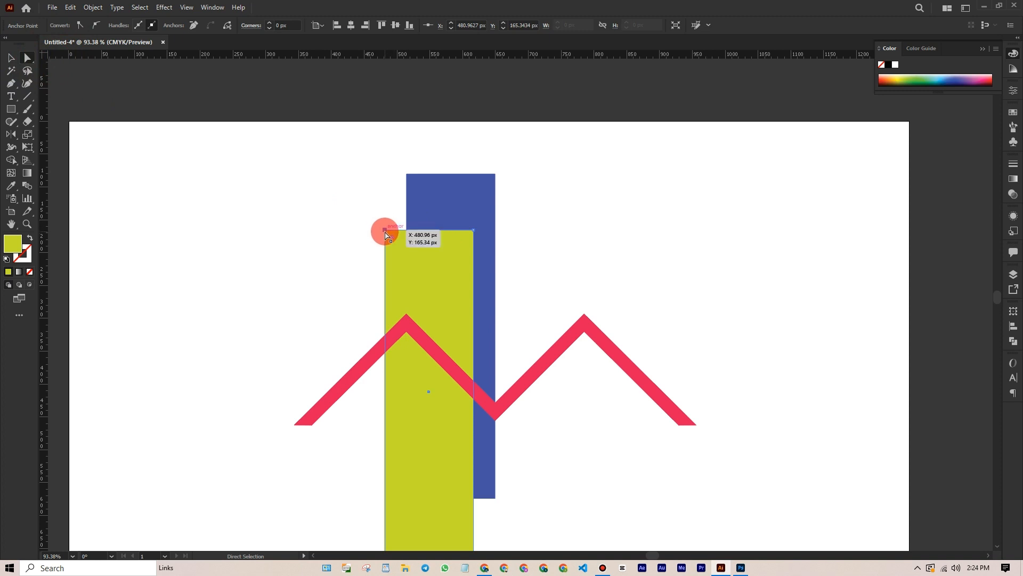
drag(385, 230, 334, 195)
click(364, 199)
drag(402, 256, 408, 299)
click(573, 265)
drag(573, 265, 553, 258)
click(398, 275)
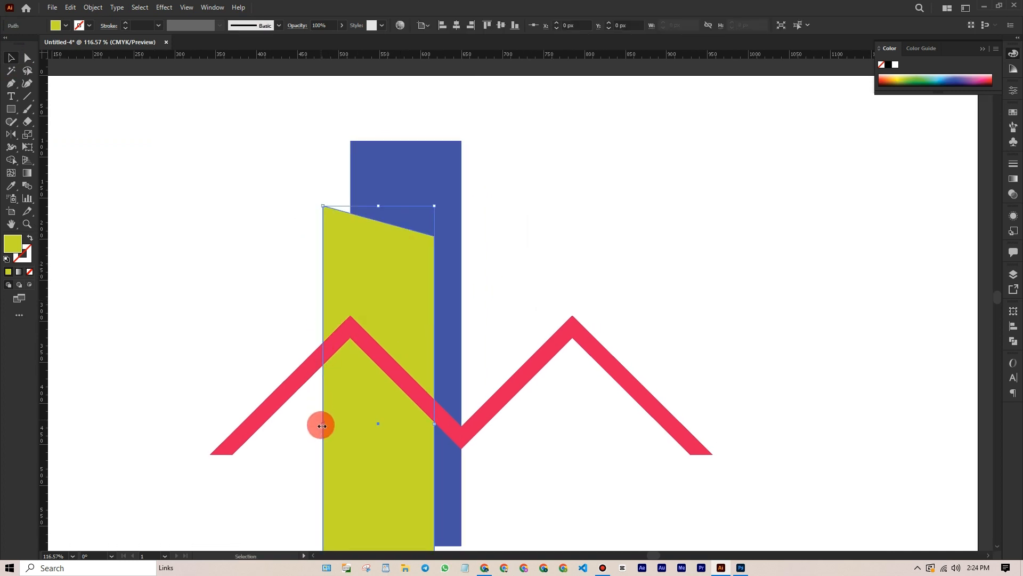
Step: Align the left and right edges of the yellow-green shape with those of the blue rectangle
drag(323, 423, 352, 429)
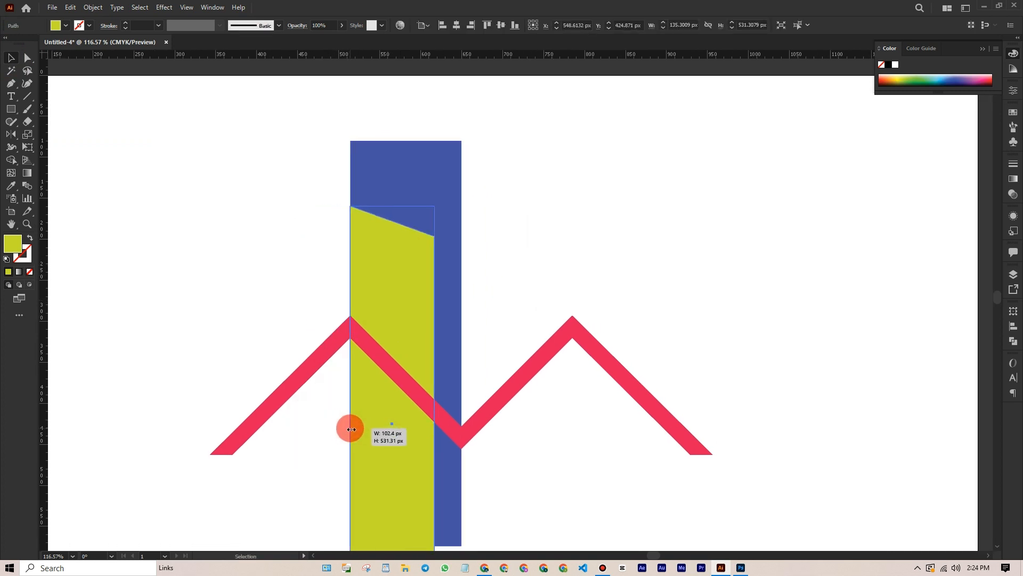
drag(435, 428, 464, 431)
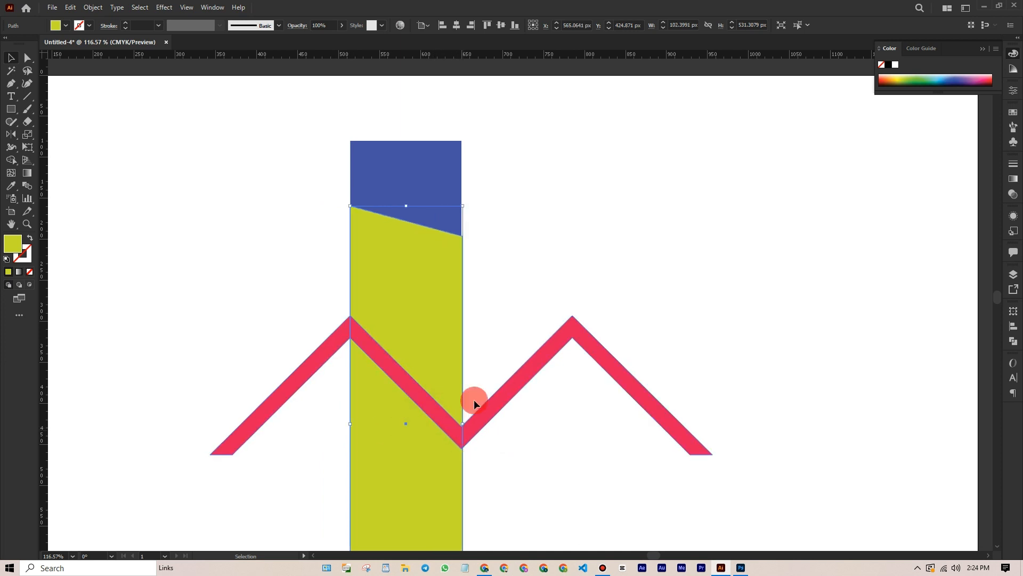
click(525, 277)
drag(525, 278, 521, 276)
click(441, 331)
drag(462, 422, 458, 426)
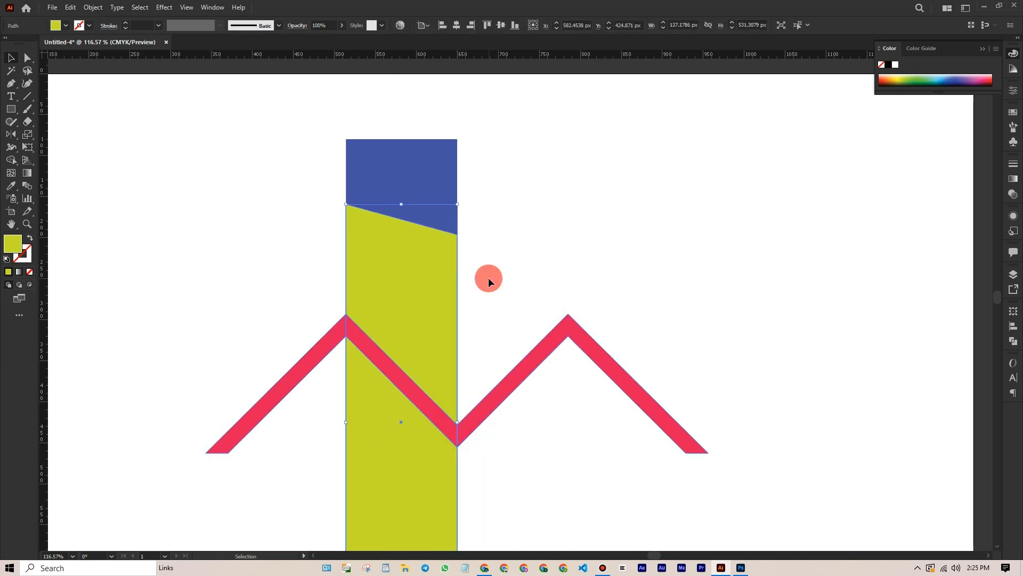
Step: Narrow the yellow-green shape from its right edge to about 105 px wide, leaving a blue strip exposed beside it
click(490, 277)
drag(496, 274, 463, 270)
click(371, 249)
click(166, 173)
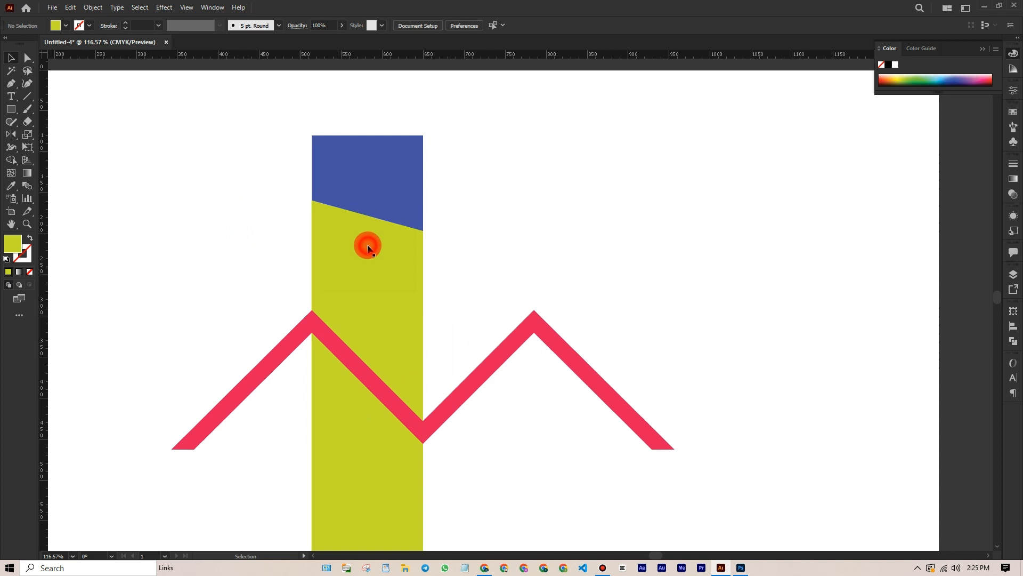
click(425, 431)
drag(424, 417, 399, 420)
Step: Merge the zigzag across both overlapping rectangles with Shape Builder and remove the rectangle parts below it
click(487, 265)
drag(452, 262, 418, 262)
click(317, 274)
shift+click(356, 160)
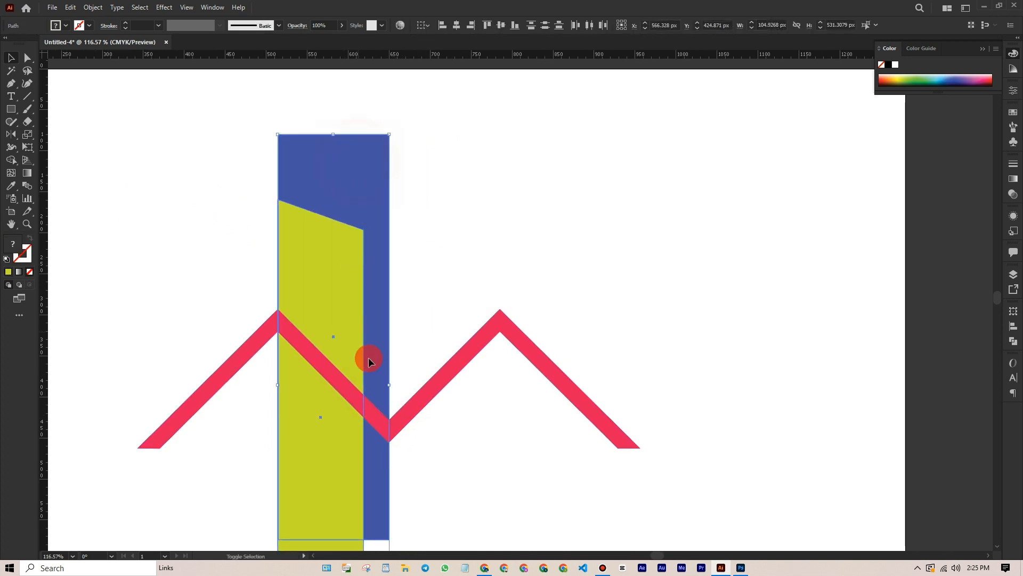
shift+click(410, 423)
click(10, 160)
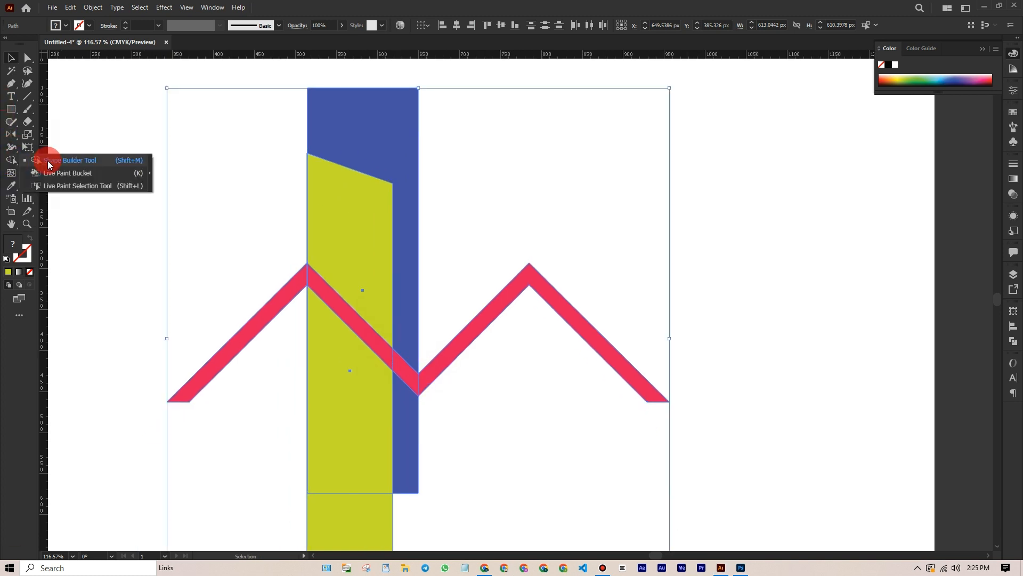
mouse_move(257, 274)
mouse_down()
mouse_move(314, 287)
mouse_move(409, 380)
mouse_move(433, 379)
mouse_up()
mouse_move(454, 459)
mouse_down()
mouse_move(303, 386)
mouse_move(326, 517)
mouse_up()
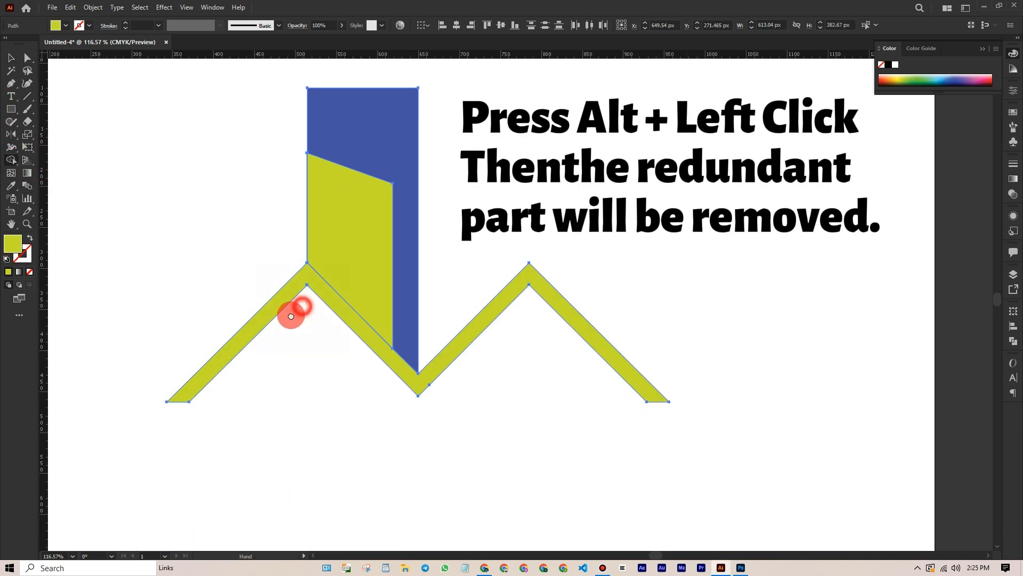
drag(298, 307, 251, 345)
Step: Apply Offset Path with a 15 px offset and mitred joins to the zigzag, blue and yellow-green shapes
click(8, 60)
click(313, 292)
drag(160, 201, 406, 334)
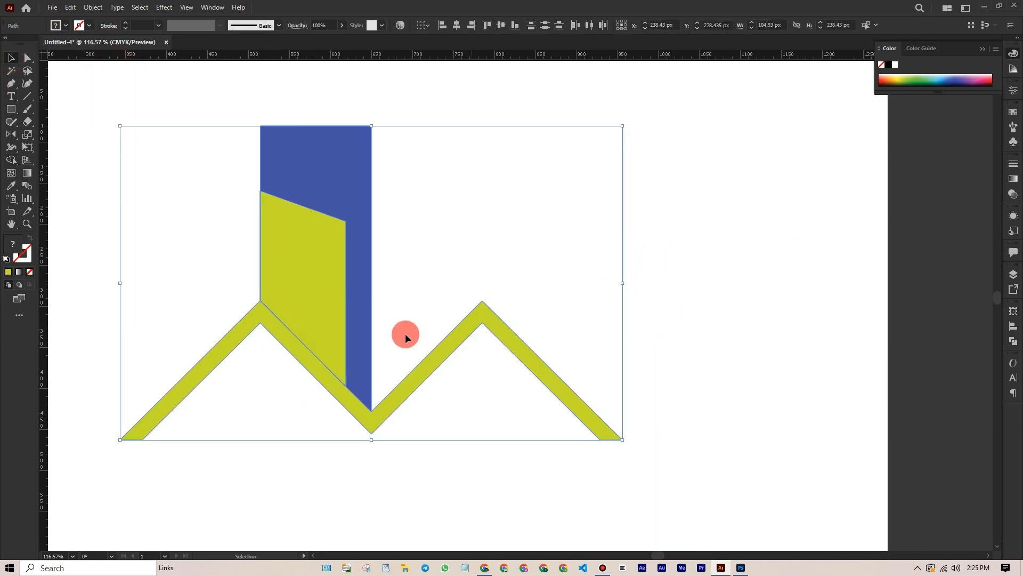
click(93, 8)
mouse_move(172, 261)
click(275, 312)
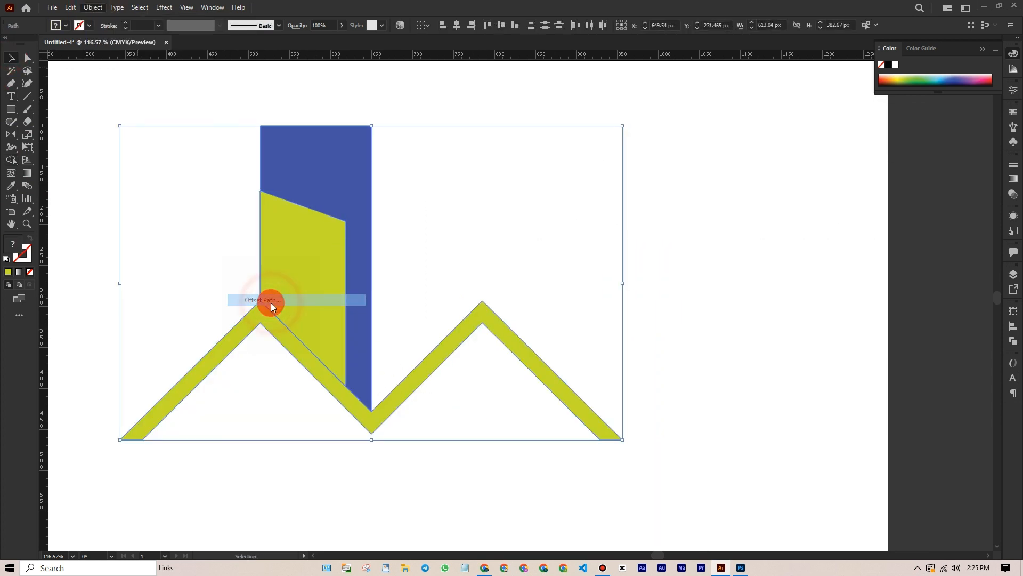
text(15)
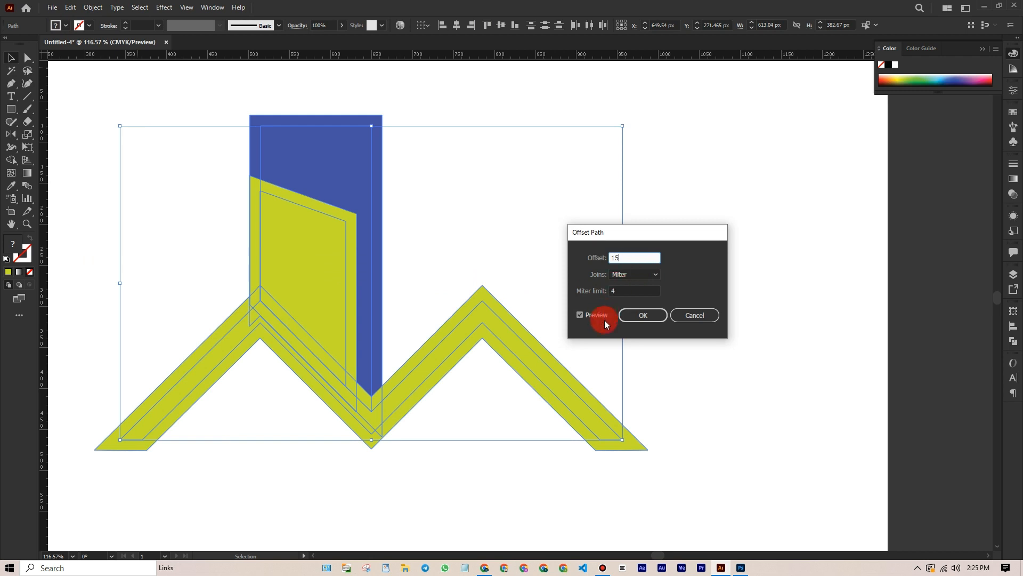
click(630, 317)
Step: Remove the offset strips outside the blue shape and around the zigzag's right half with Shape Builder
drag(174, 181, 672, 502)
key(z)
drag(352, 300, 388, 278)
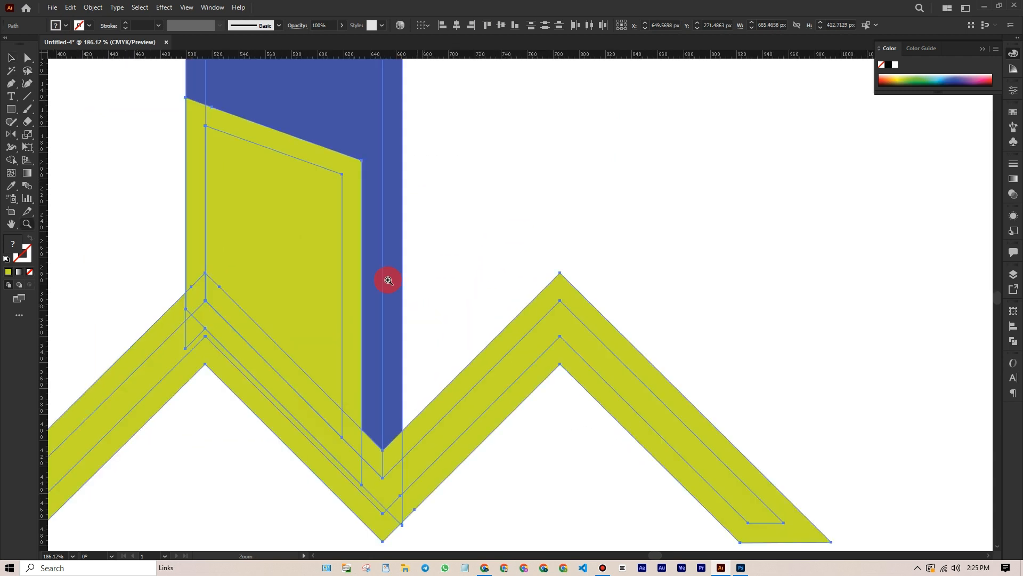
click(9, 161)
click(54, 161)
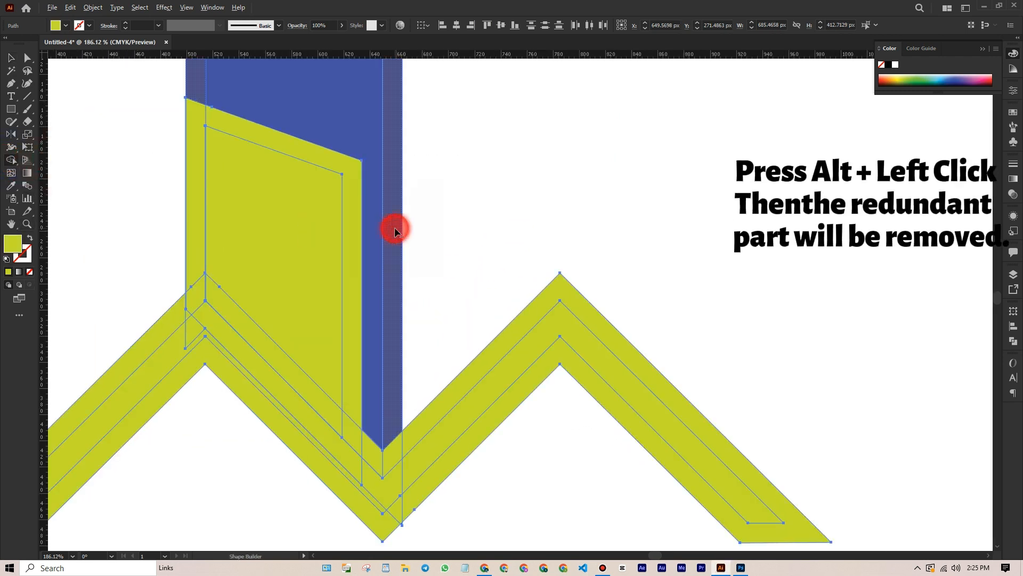
alt+click(394, 229)
alt+click(523, 312)
drag(537, 360, 644, 278)
drag(523, 433, 476, 436)
drag(339, 368, 392, 476)
mouse_move(349, 318)
mouse_down()
mouse_move(356, 236)
mouse_move(395, 347)
mouse_up()
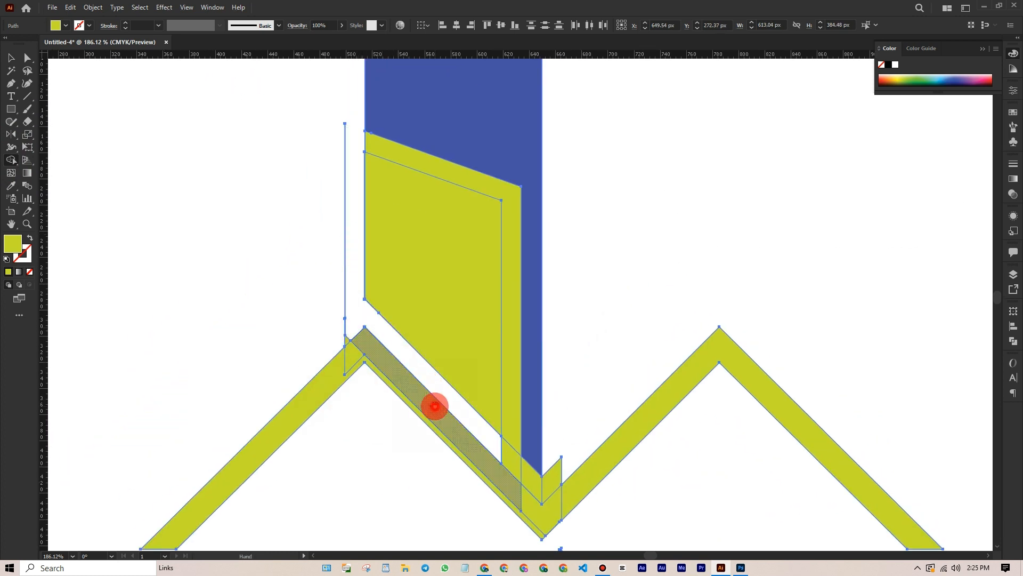
Step: Merge the remaining zigzag pieces and clear the leftover offset slivers around its left half and valley
drag(435, 408, 294, 309)
drag(407, 390, 409, 391)
mouse_move(373, 390)
mouse_down()
mouse_move(408, 388)
mouse_move(390, 371)
mouse_move(379, 376)
mouse_up()
drag(274, 247, 236, 267)
drag(238, 265, 264, 351)
mouse_move(270, 299)
mouse_down()
mouse_move(238, 326)
mouse_move(260, 330)
mouse_up()
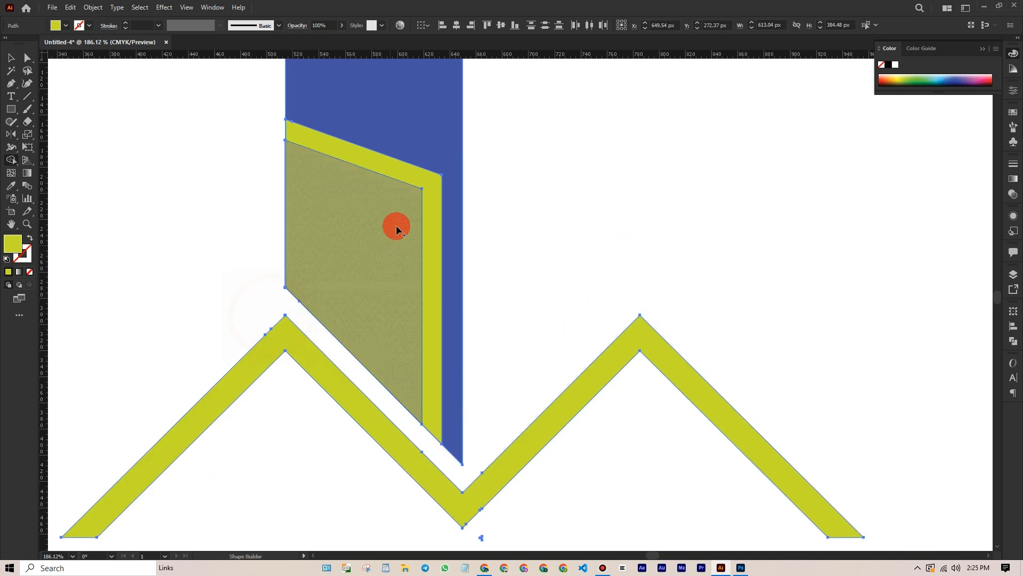
Step: Remove the offset border around the yellow-green panel to leave a gap between it and the blue shape
scroll(392, 219, up, 3)
alt+click(382, 210)
drag(538, 238, 426, 240)
mouse_move(494, 248)
mouse_down()
mouse_move(433, 247)
mouse_move(498, 221)
mouse_up()
click(433, 172)
drag(165, 96, 140, 80)
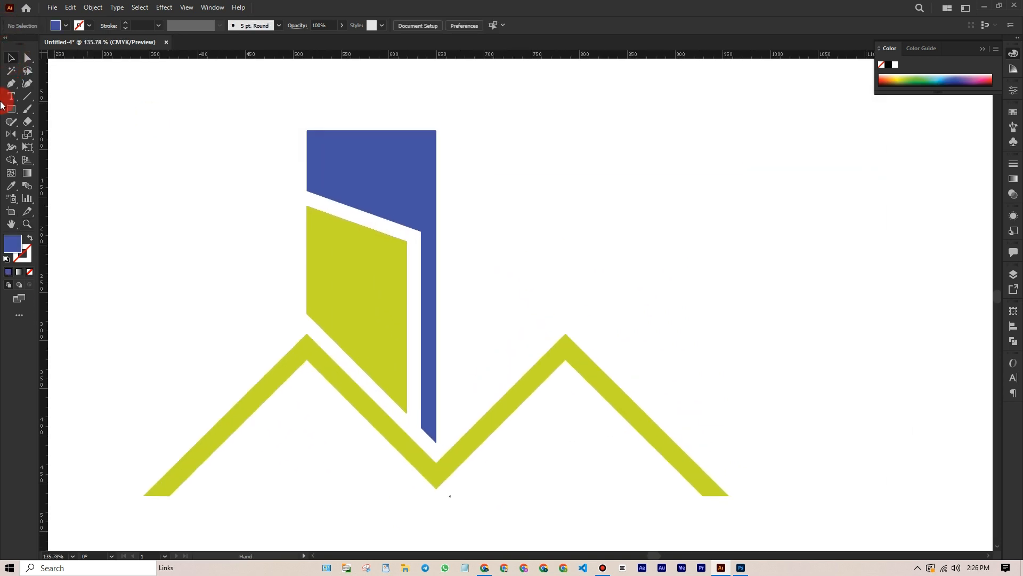
Step: Draw a rectangle about 135 by 398 px over the blue shape and fill it dark purple
right_click(11, 109)
click(60, 110)
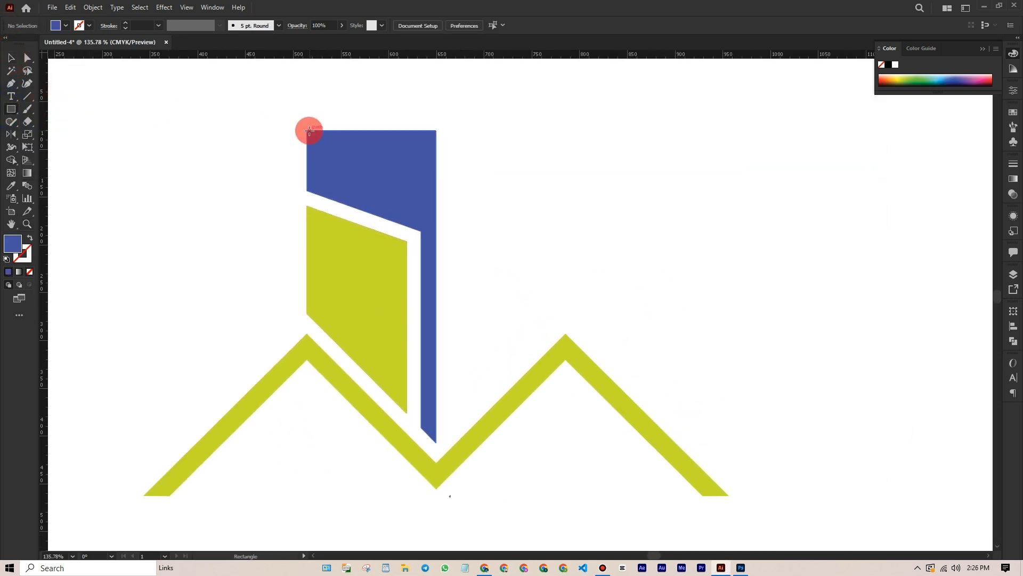
drag(309, 130, 437, 509)
click(974, 73)
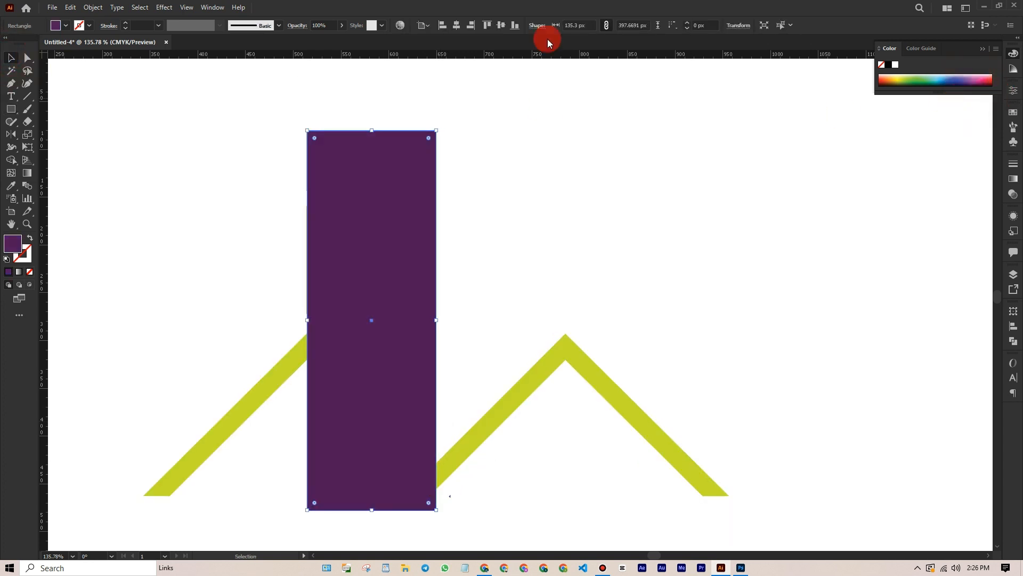
Step: Move the purple rectangle directly beside the blue shape's right edge and send it behind the zigzag
drag(342, 171, 472, 172)
right_click(503, 197)
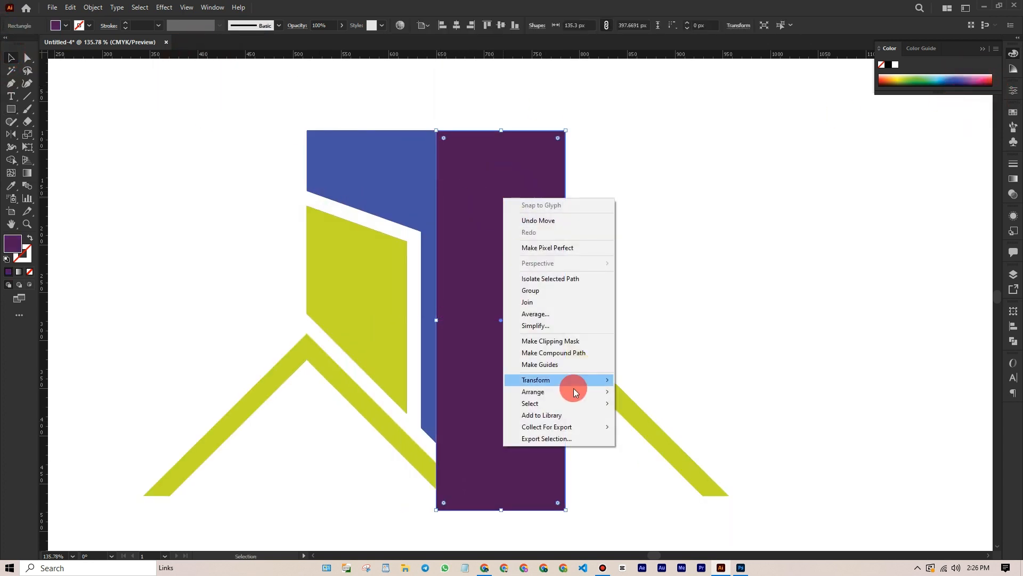
mouse_move(605, 393)
click(648, 426)
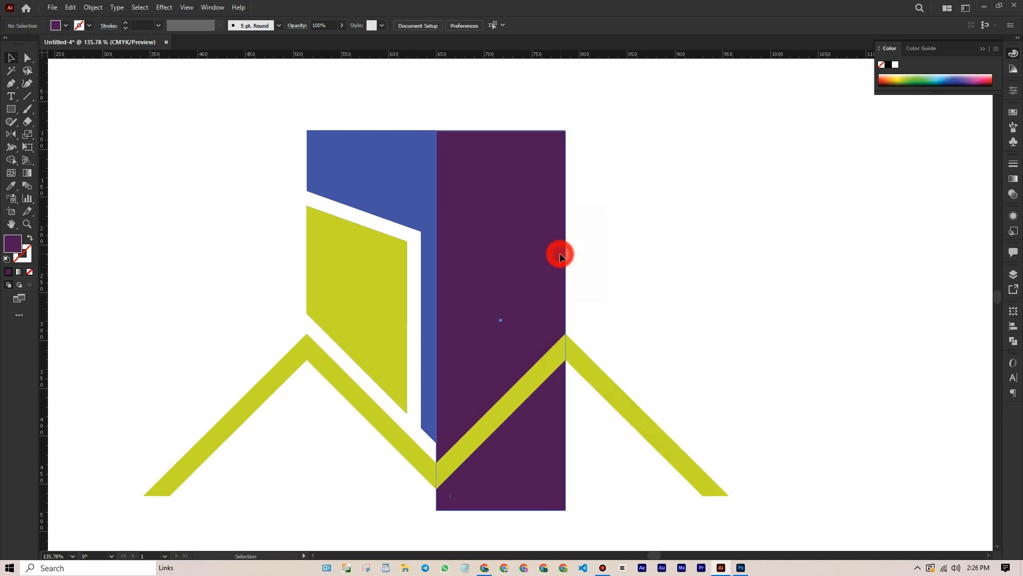
Step: Shift the purple rectangle right to leave a narrow gap, and trim its right edge back to the zigzag's second peak
drag(559, 252, 574, 256)
click(663, 216)
drag(646, 217, 622, 216)
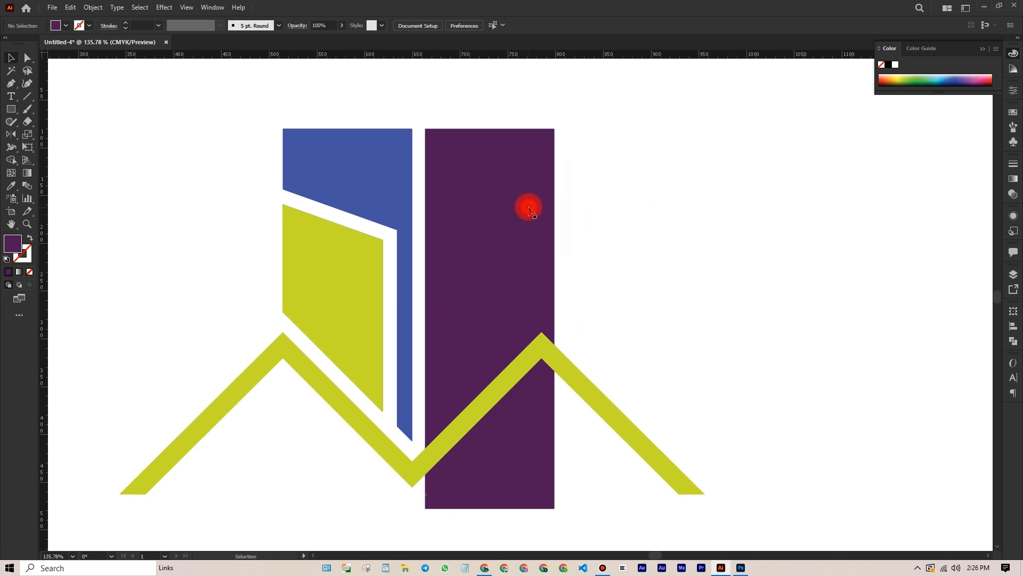
click(528, 207)
drag(555, 319, 542, 320)
click(170, 130)
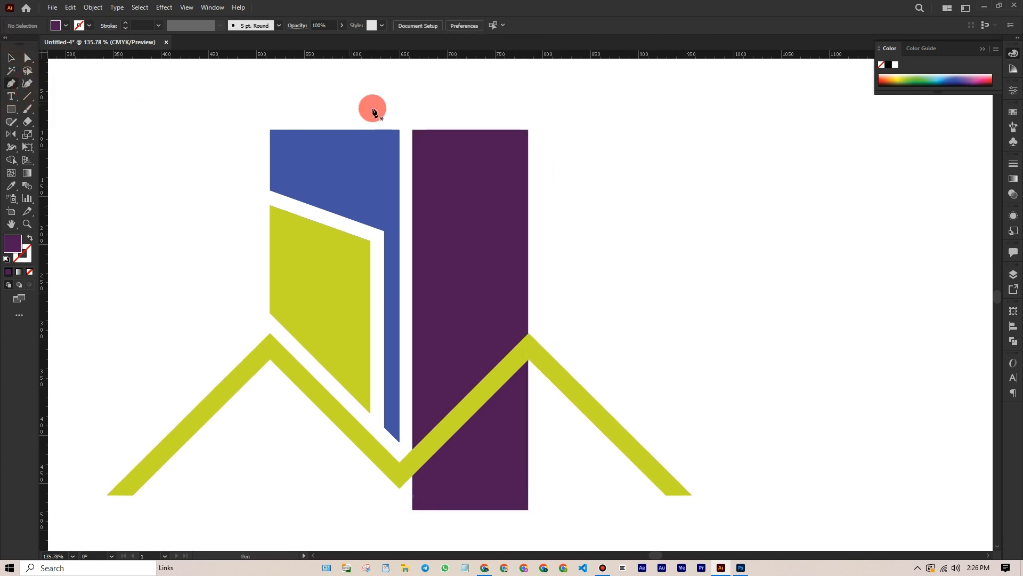
Step: Draw a vertical strip about 14 by 490 px in the gap beside the purple rectangle and fill it light blue
click(412, 131)
drag(416, 222, 415, 92)
click(416, 468)
click(394, 469)
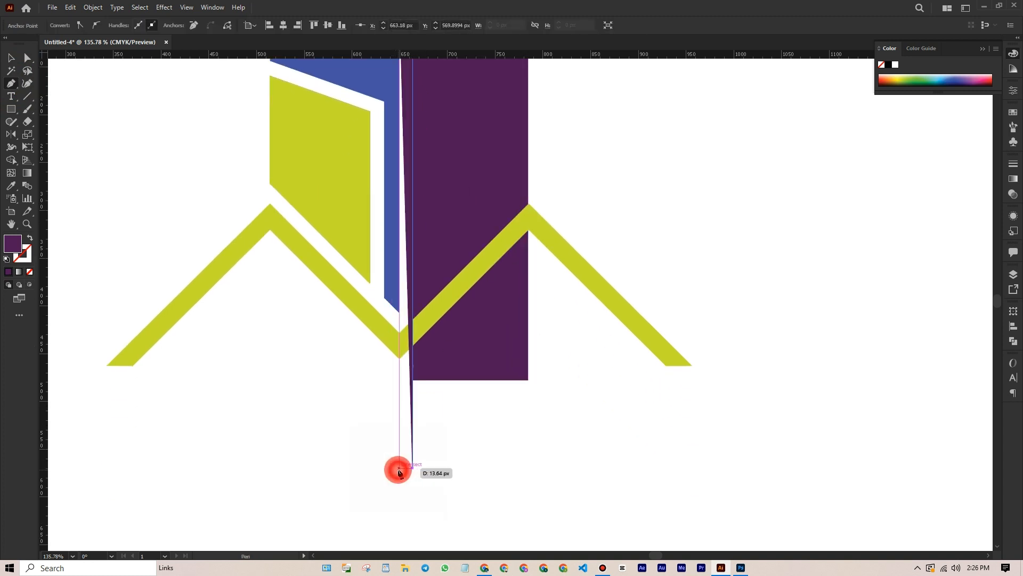
scroll(398, 426, up, 4)
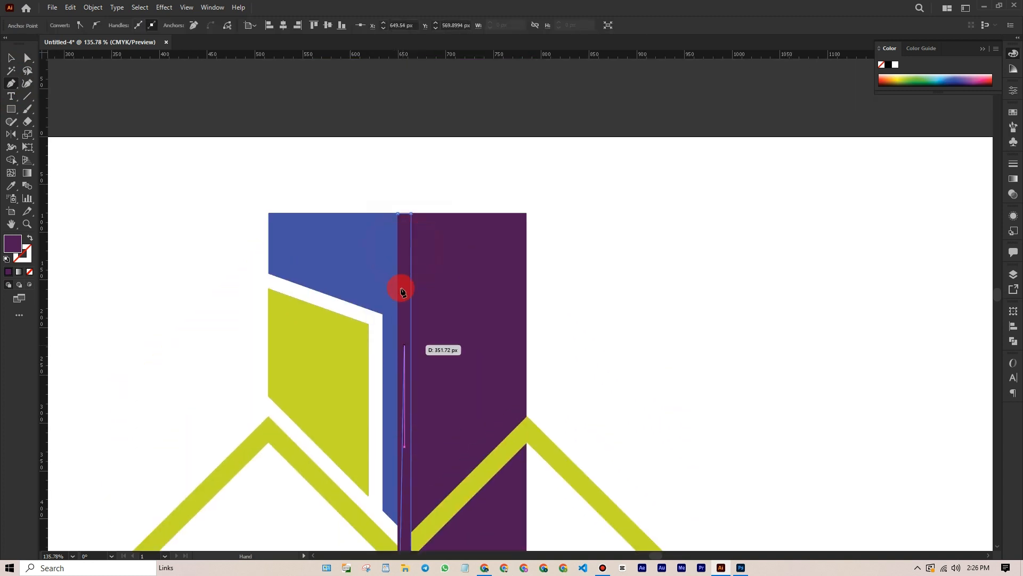
click(940, 77)
Step: Copy the light-blue strip about 27 px to the right and repeat the duplication four times across the purple rectangle
drag(404, 245, 430, 247)
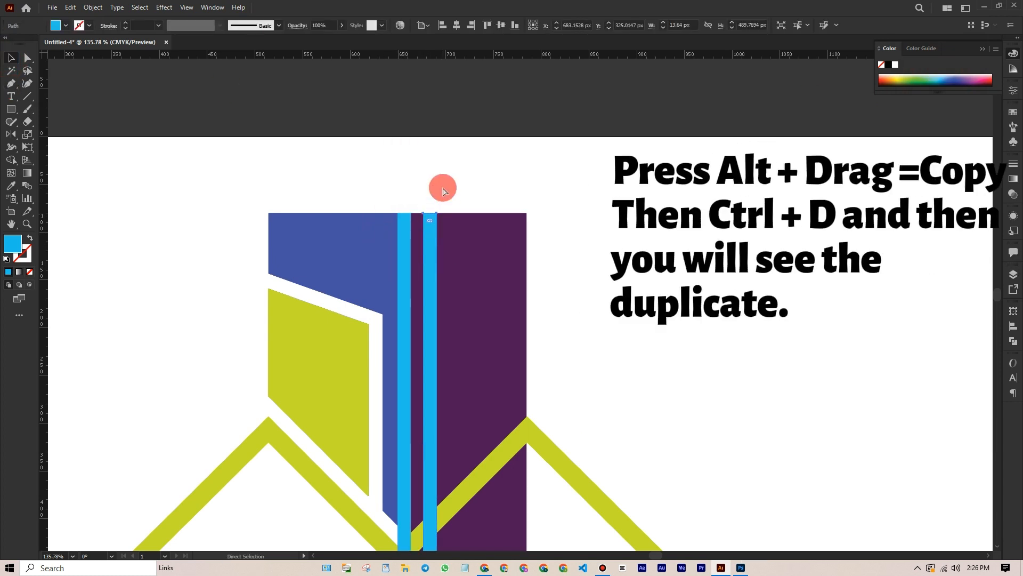
key(ctrl+d)
key(ctrl+d)
key(ctrl+d)
key(ctrl+d)
drag(600, 226, 584, 185)
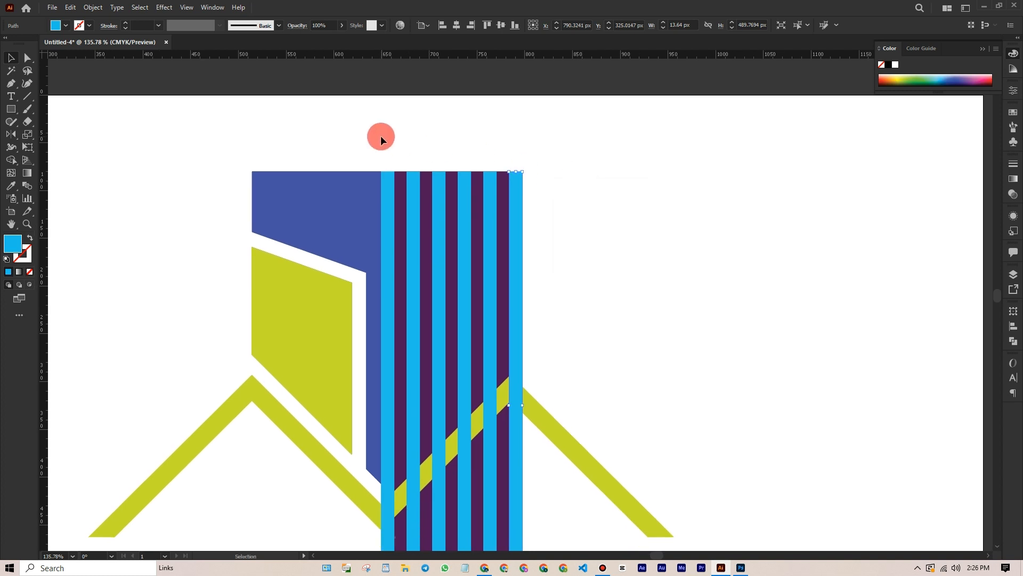
Step: Merge the zigzag's right half across the strips with Shape Builder and remove the strip and rectangle parts below it
drag(205, 134, 594, 238)
click(395, 149)
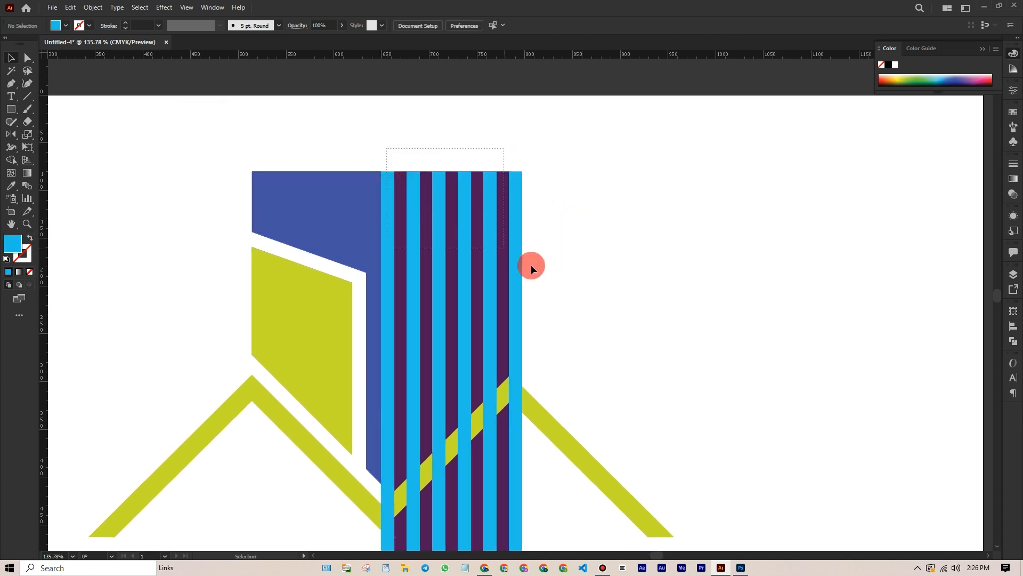
drag(651, 490, 650, 490)
drag(611, 374, 462, 288)
drag(14, 160, 74, 160)
drag(419, 168, 403, 92)
mouse_move(466, 384)
mouse_down()
mouse_move(318, 489)
mouse_move(319, 499)
mouse_move(534, 503)
mouse_up()
drag(441, 393, 453, 436)
scroll(462, 392, up, 2)
mouse_move(489, 370)
mouse_down()
mouse_move(449, 362)
mouse_move(377, 429)
mouse_up()
drag(300, 514, 300, 515)
scroll(288, 443, up, 2)
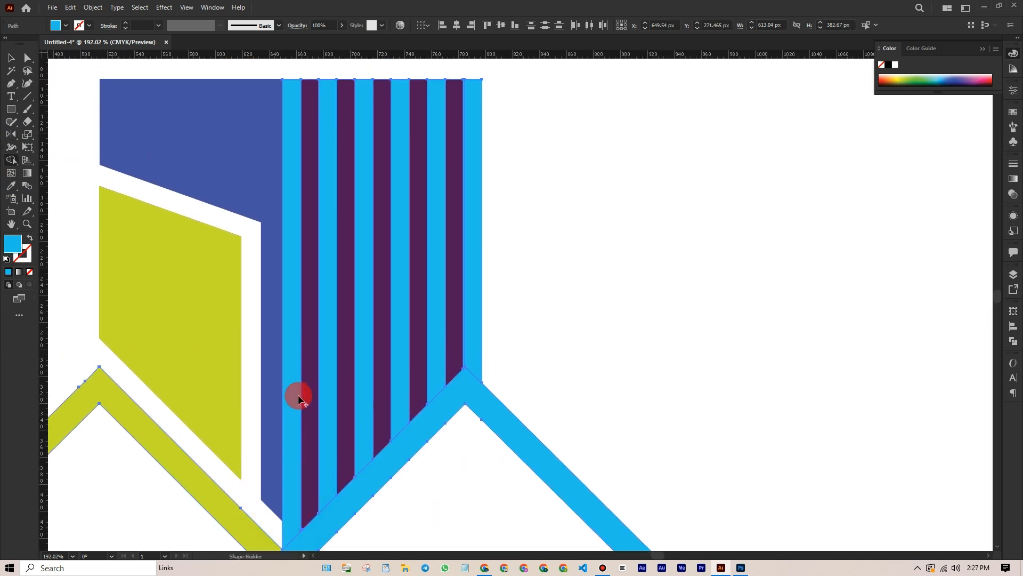
Step: Remove the light-blue strips between the purple bars above the zigzag and merge the leftover sliver into the rightmost bar
alt+click(288, 343)
alt+click(327, 141)
alt+click(364, 145)
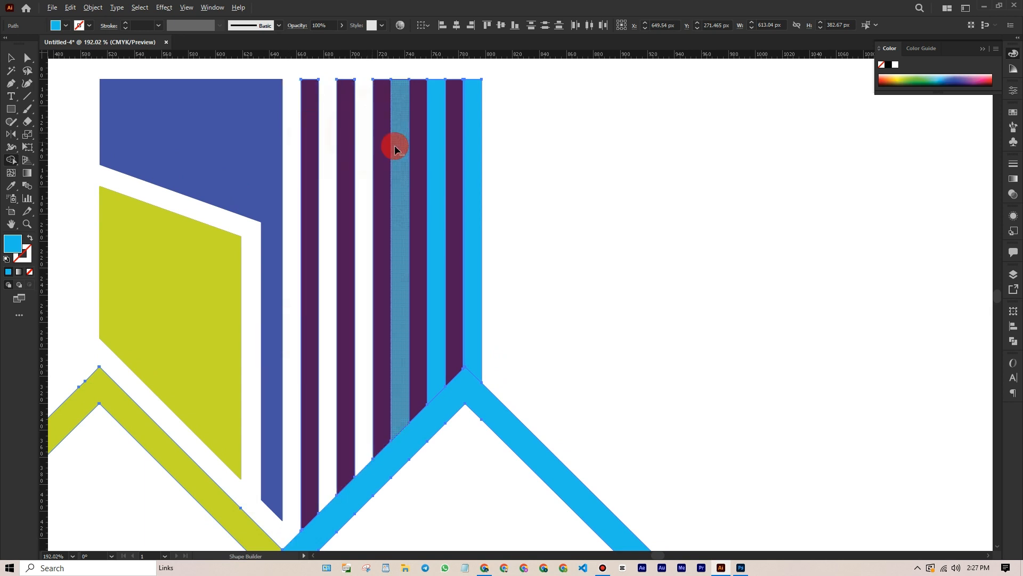
alt+click(400, 142)
alt+click(437, 128)
alt+click(474, 169)
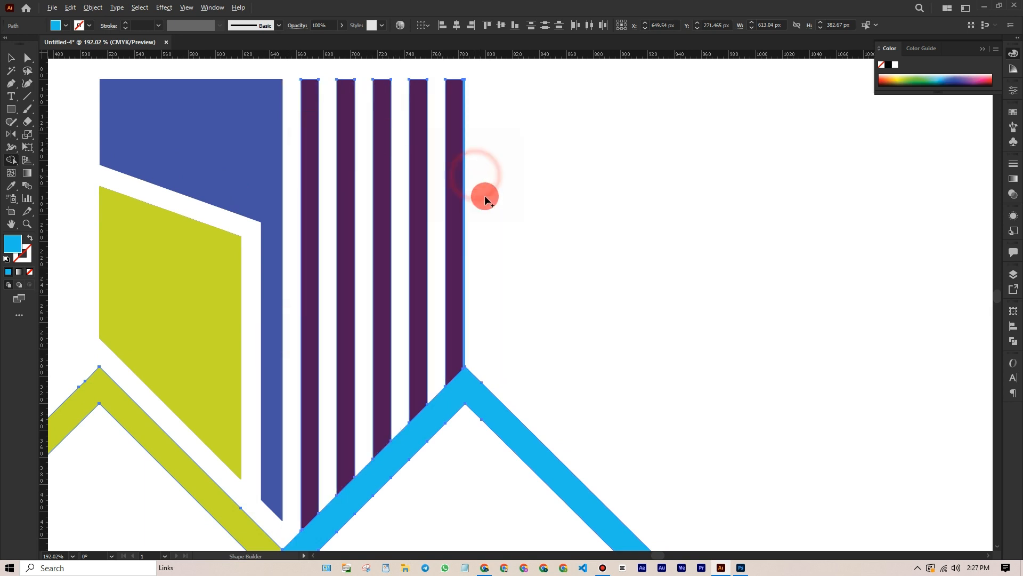
click(460, 219)
drag(459, 240, 499, 232)
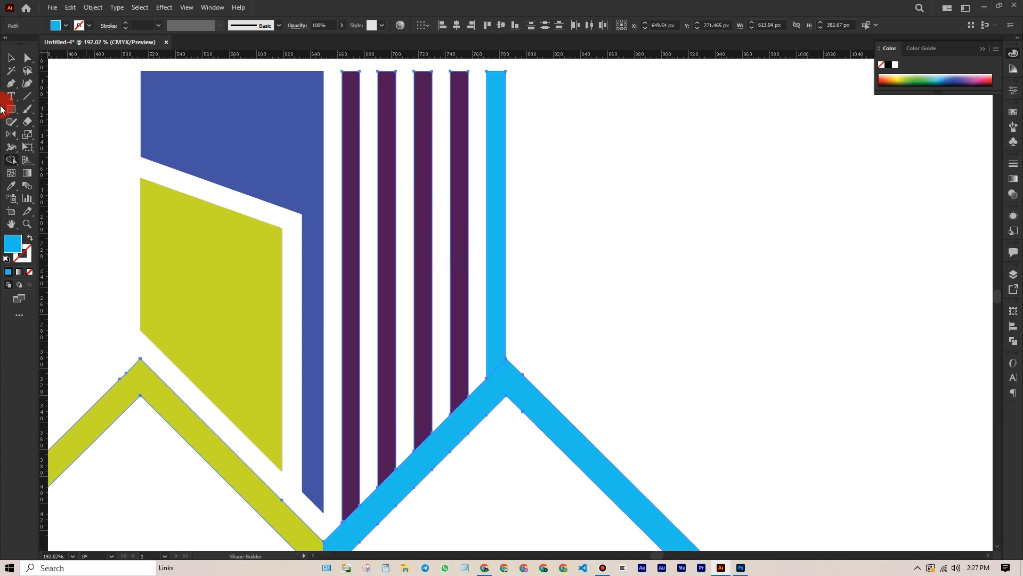
Step: Fill all five vertical bars above the zigzag's right half with red
click(9, 58)
click(500, 372)
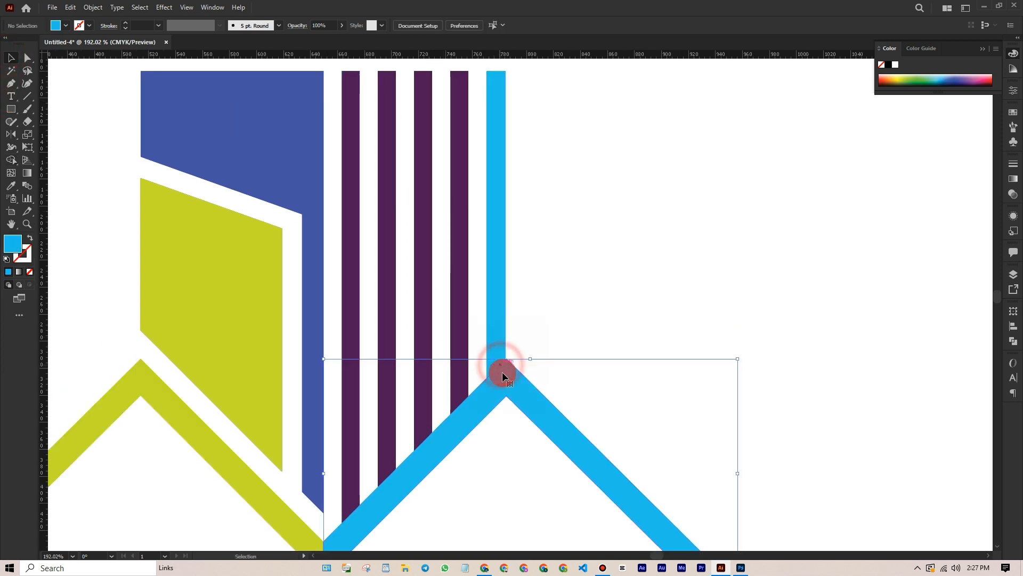
click(355, 202)
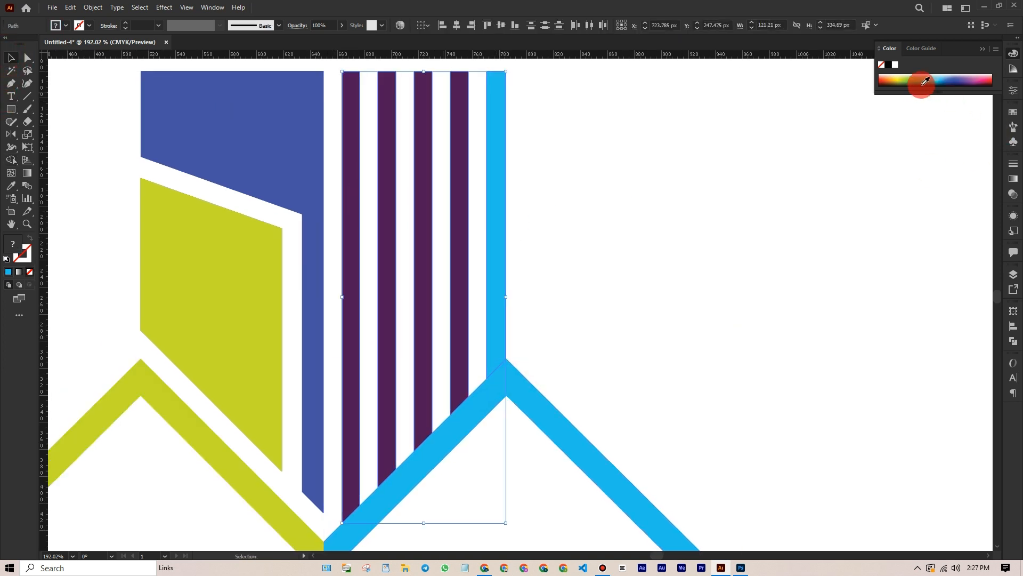
click(993, 75)
click(333, 122)
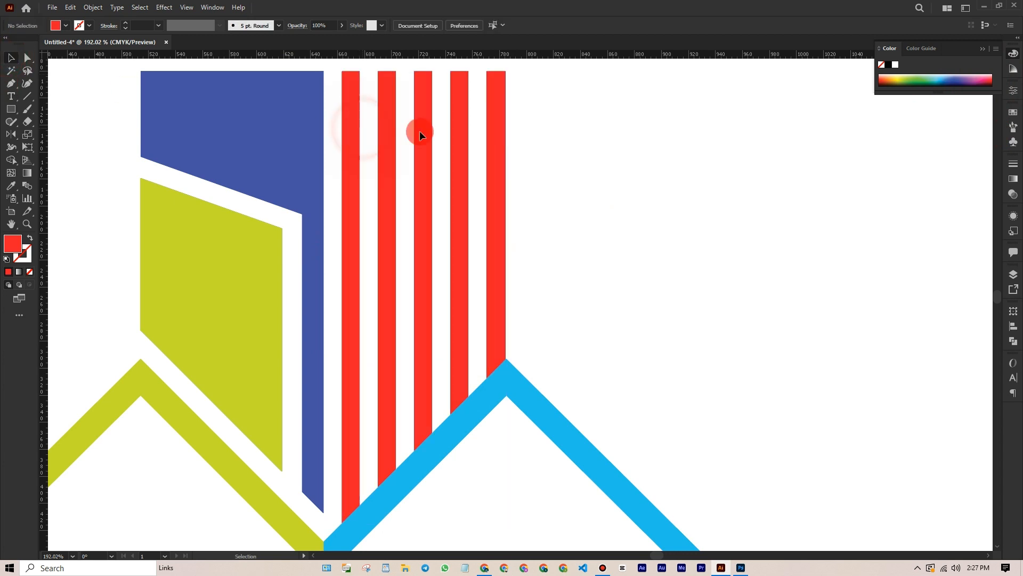
Step: Place a smaller orange copy of the yellow-green panel, about 69 by 142 px, against its lower-left edge
click(225, 308)
drag(254, 309, 317, 306)
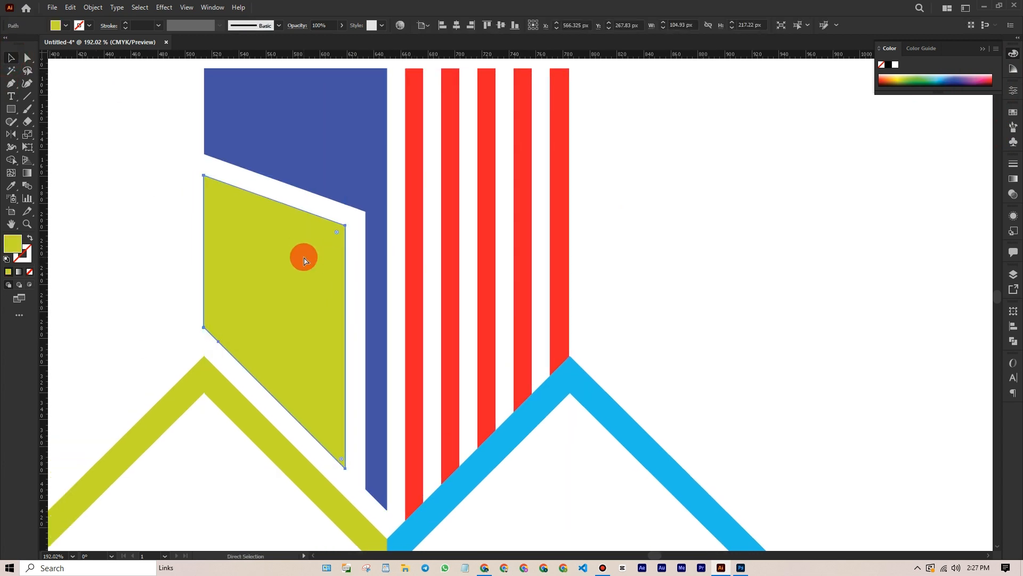
click(888, 78)
drag(340, 318, 258, 327)
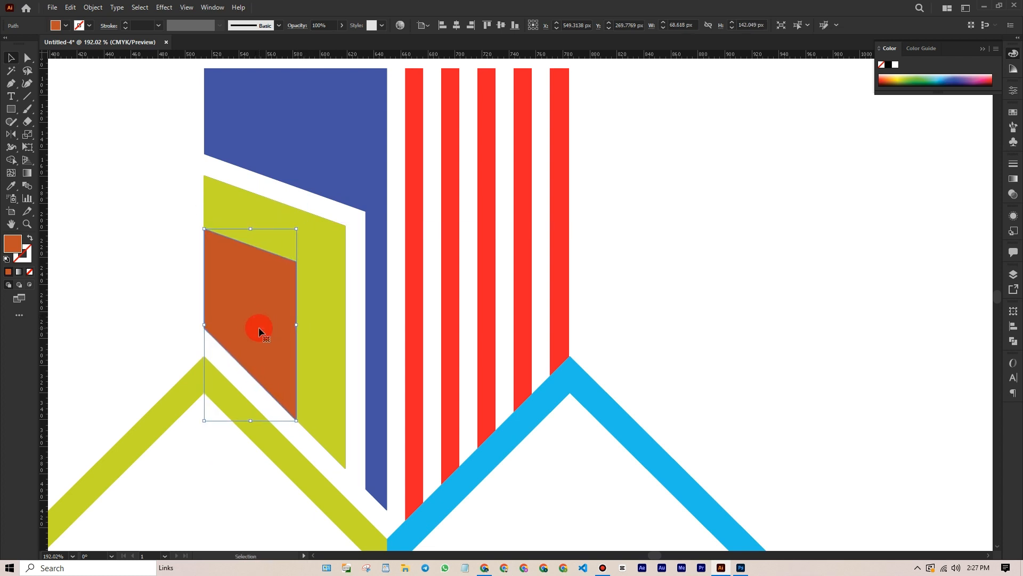
Step: Offset the paths of the orange and yellow-green panels by 13 px
click(125, 254)
drag(210, 213, 198, 213)
click(255, 303)
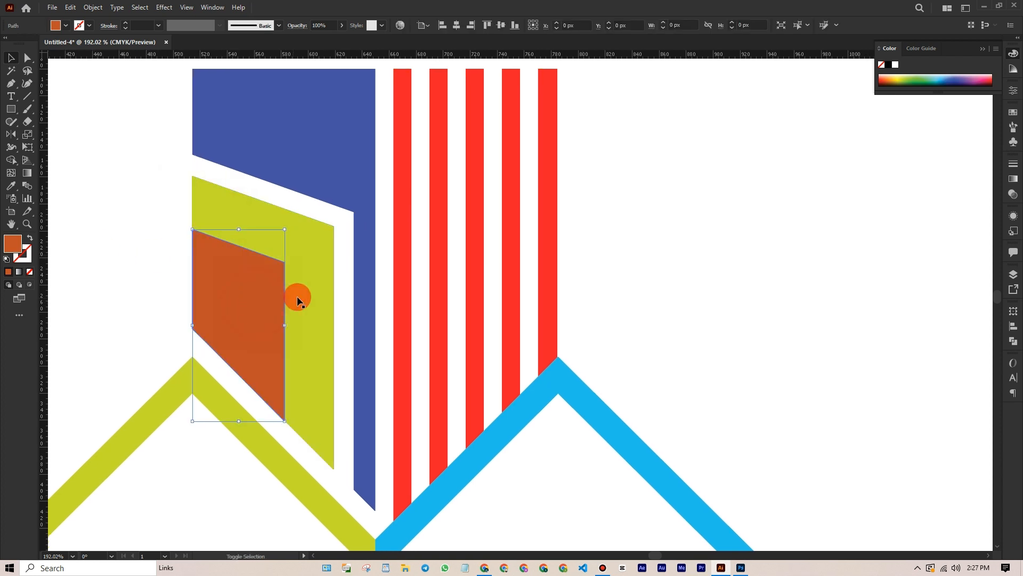
shift+click(325, 286)
click(93, 7)
mouse_move(215, 264)
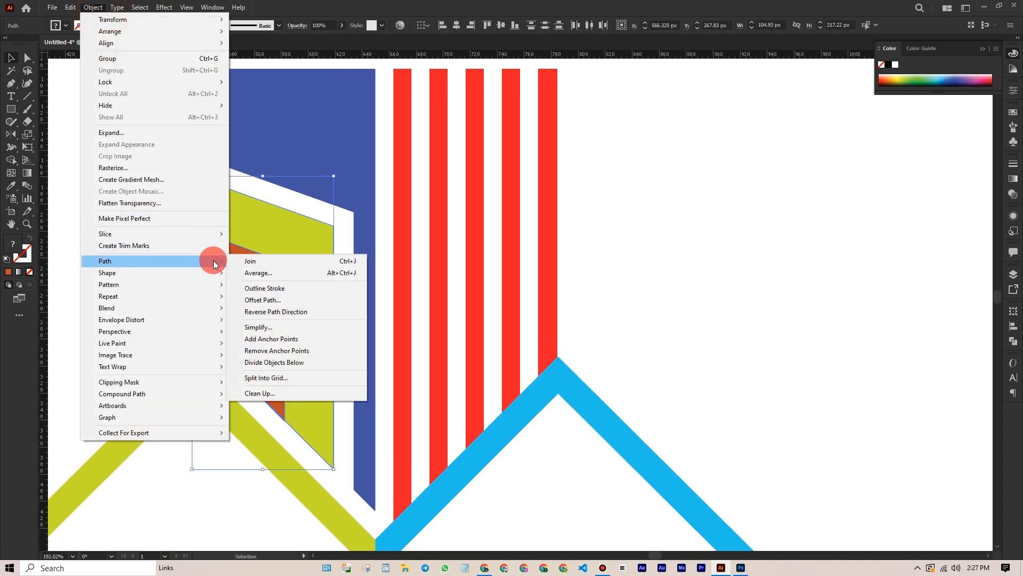
click(280, 301)
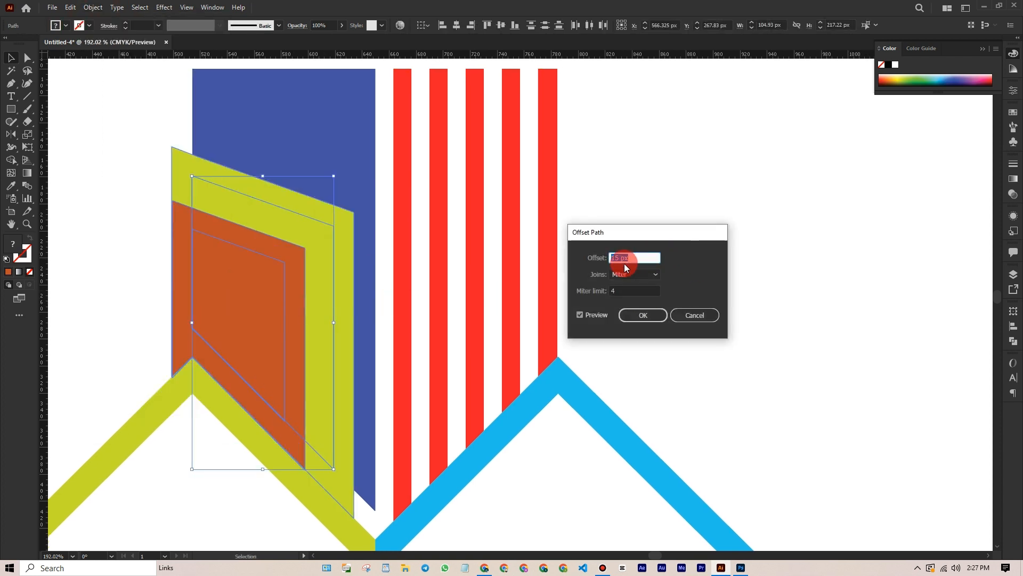
text(13)
click(640, 315)
Step: With Shape Builder, remove the offset areas around the yellow-green panel and between it and the orange panel
drag(114, 155, 701, 425)
key(z)
click(290, 321)
drag(11, 160, 37, 161)
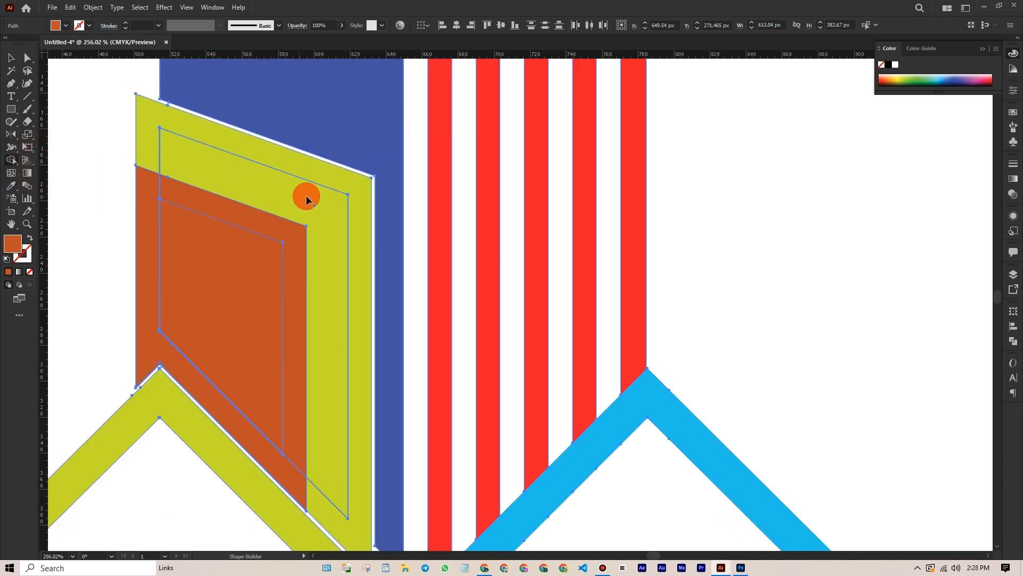
alt+click(335, 177)
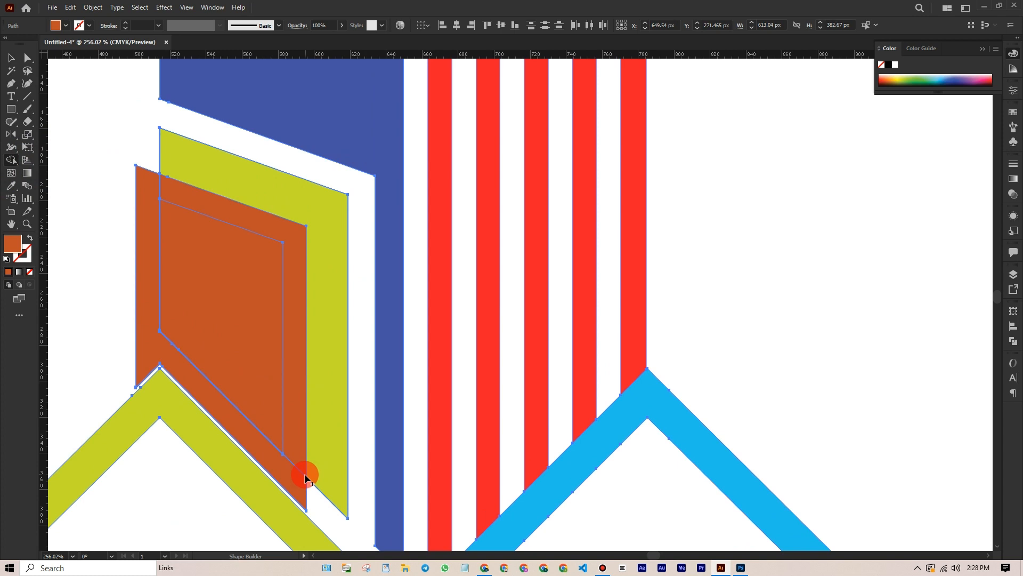
alt+click(265, 450)
drag(269, 384, 326, 373)
alt+click(350, 238)
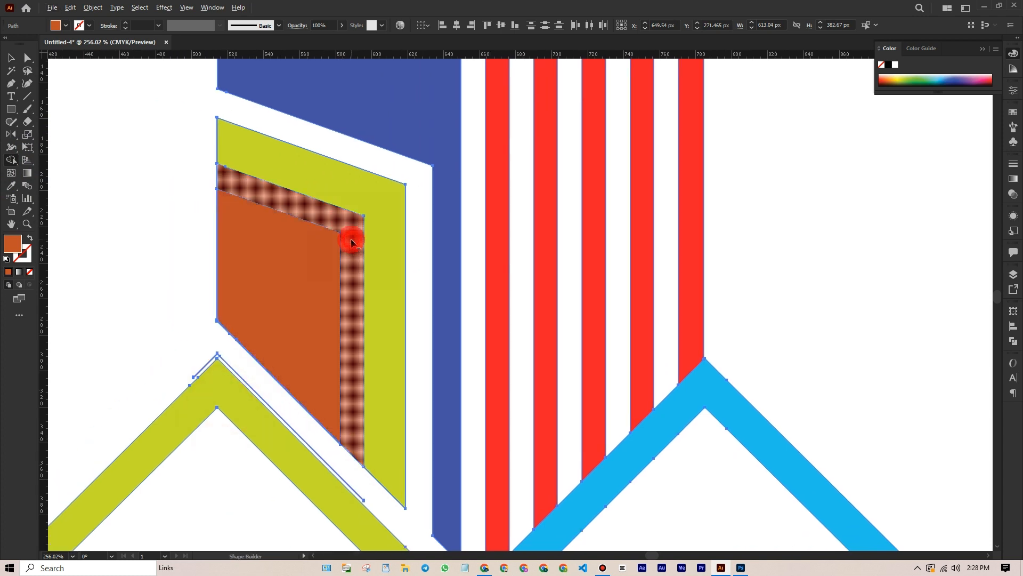
Step: Turn the zigzag's left half orange with Shape Builder and remove the thin offset slivers along its upper edge
click(210, 356)
scroll(210, 356, up, 5)
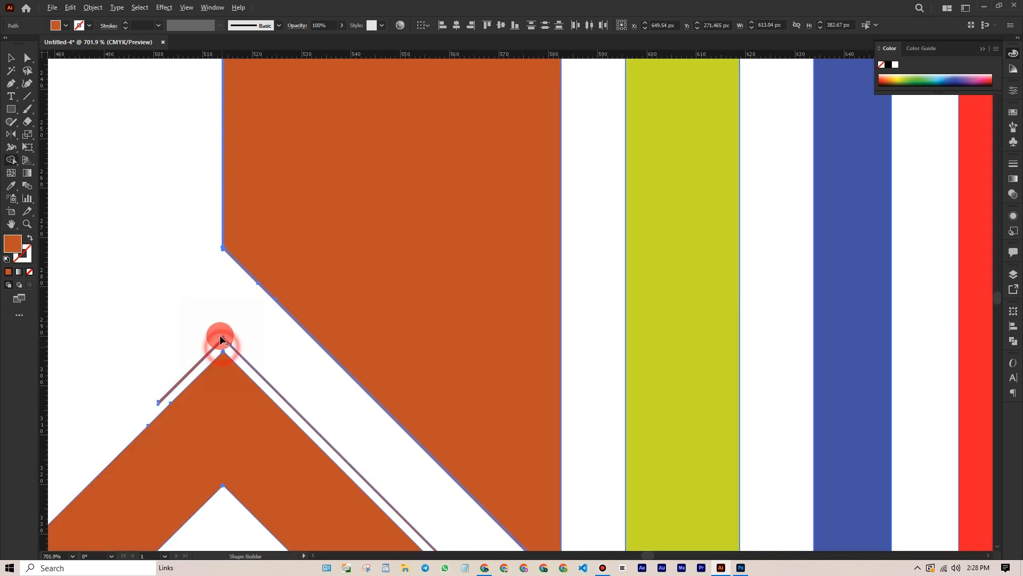
alt+click(220, 336)
drag(251, 368, 171, 245)
alt+click(249, 236)
drag(267, 221, 256, 307)
alt+click(133, 138)
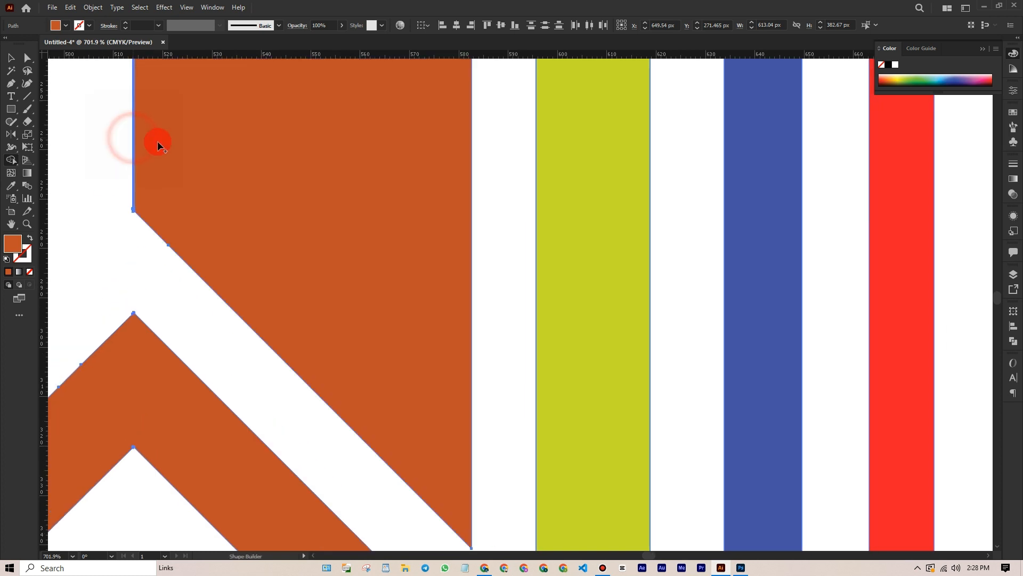
key(z)
drag(417, 217, 352, 221)
drag(418, 184, 385, 296)
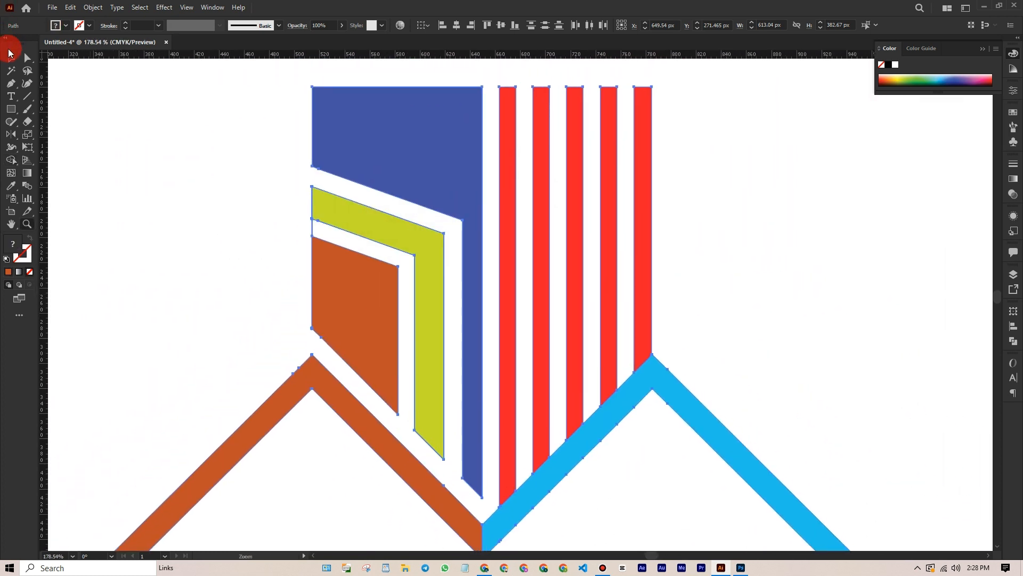
Step: Try to delete the thin orange sliver between the orange panel and the yellow-green band
click(10, 56)
click(133, 109)
click(311, 226)
key(Delete)
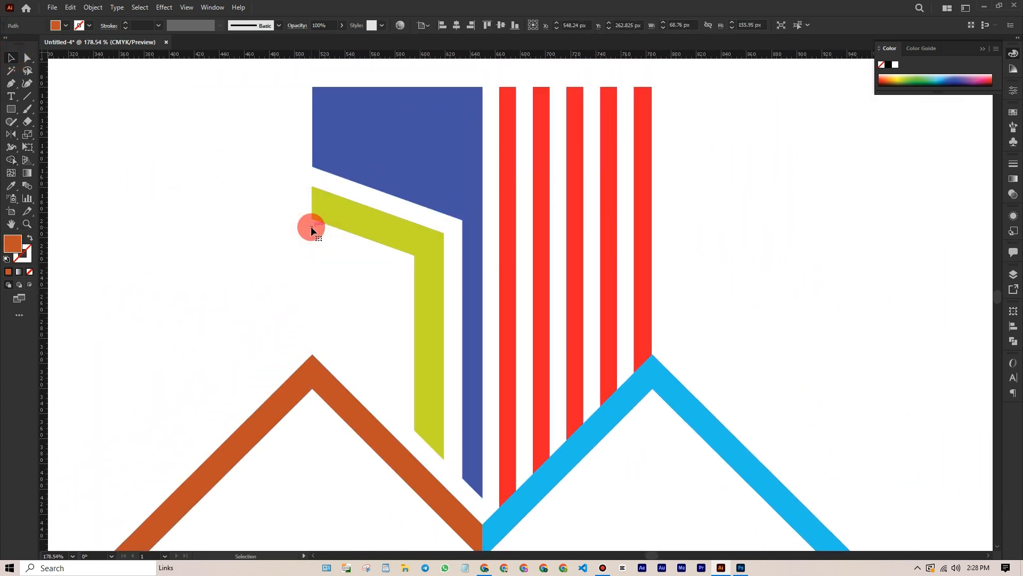
key(ctrl+z)
Step: Try to remove the thin sliver above the orange panel with Shape Builder, then undo it
key(z)
drag(300, 228, 329, 229)
drag(251, 183, 555, 410)
drag(335, 250, 501, 288)
right_click(13, 159)
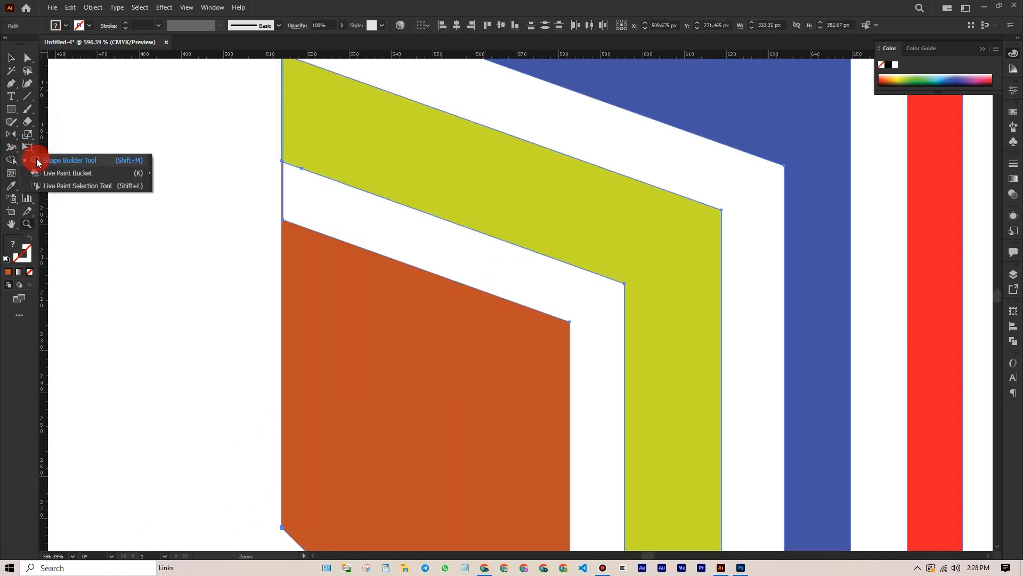
click(37, 161)
mouse_move(345, 203)
mouse_down()
mouse_move(186, 166)
mouse_move(251, 187)
mouse_up()
key(ctrl+z)
Step: Draw a straight Pen line extending the orange panel's slanted upper edge past the sliver and copy it to the yellow-green band's lower edge
click(188, 137)
key(z)
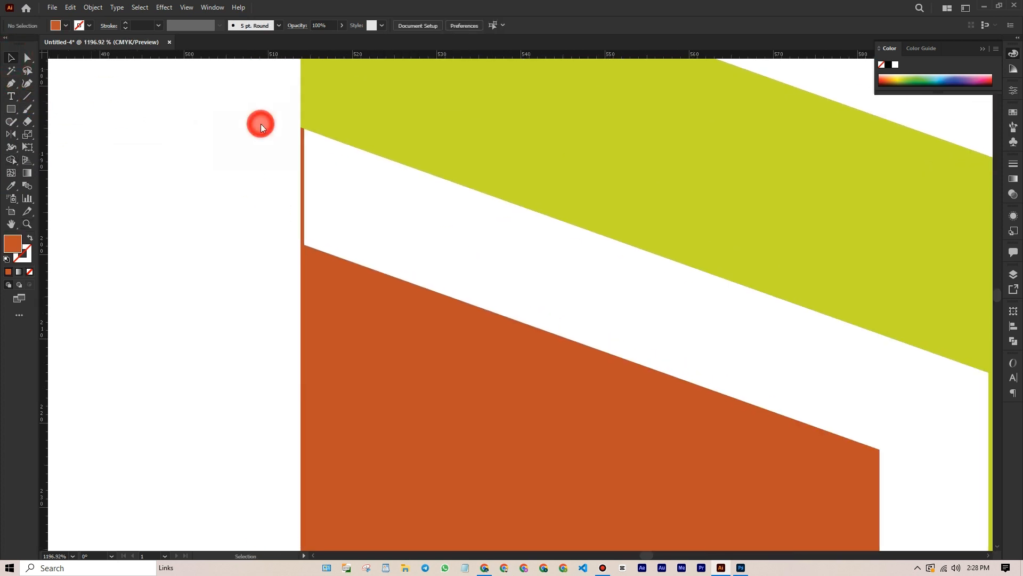
right_click(9, 91)
click(41, 85)
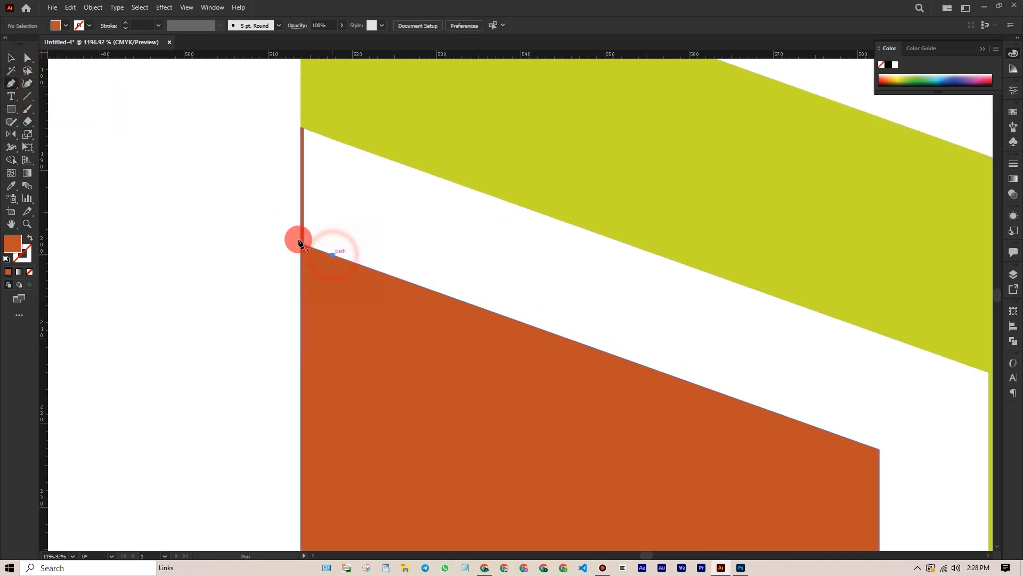
click(301, 244)
drag(227, 219, 221, 198)
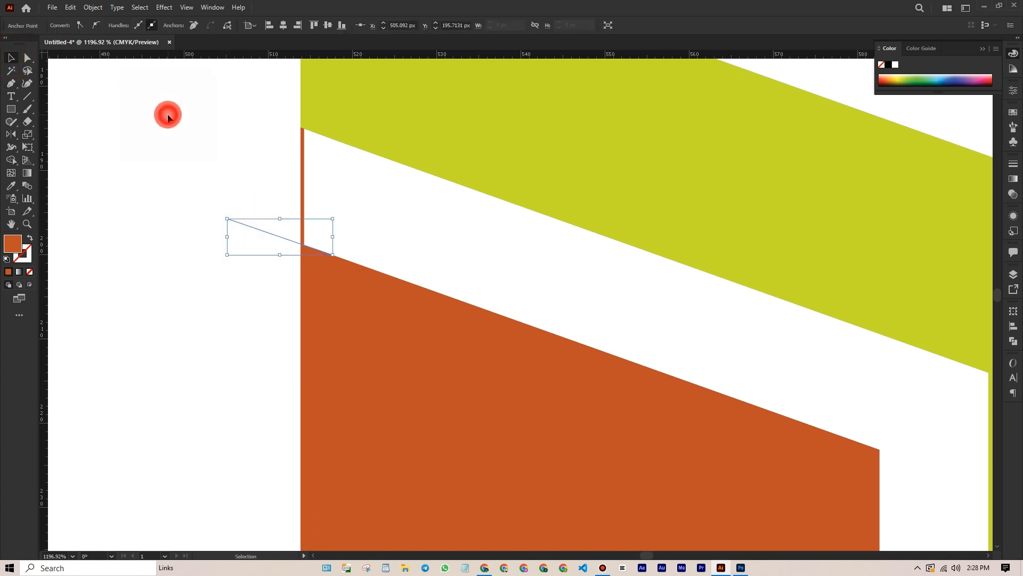
click(168, 118)
drag(278, 238, 292, 121)
Step: Remove the sliver between the two cutting lines with Shape Builder and delete both lines
drag(155, 114, 587, 349)
key(z)
drag(298, 199, 353, 215)
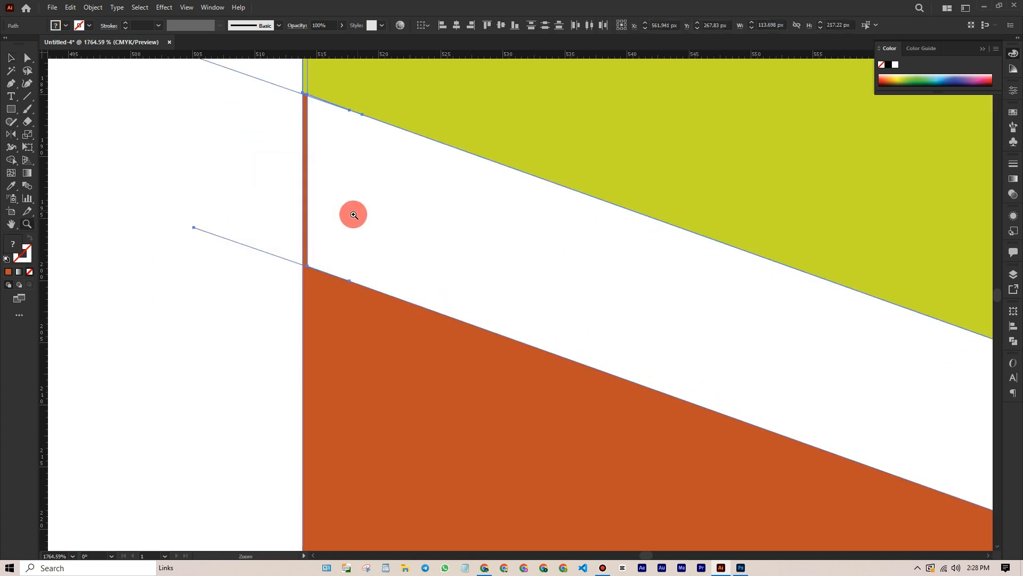
click(9, 159)
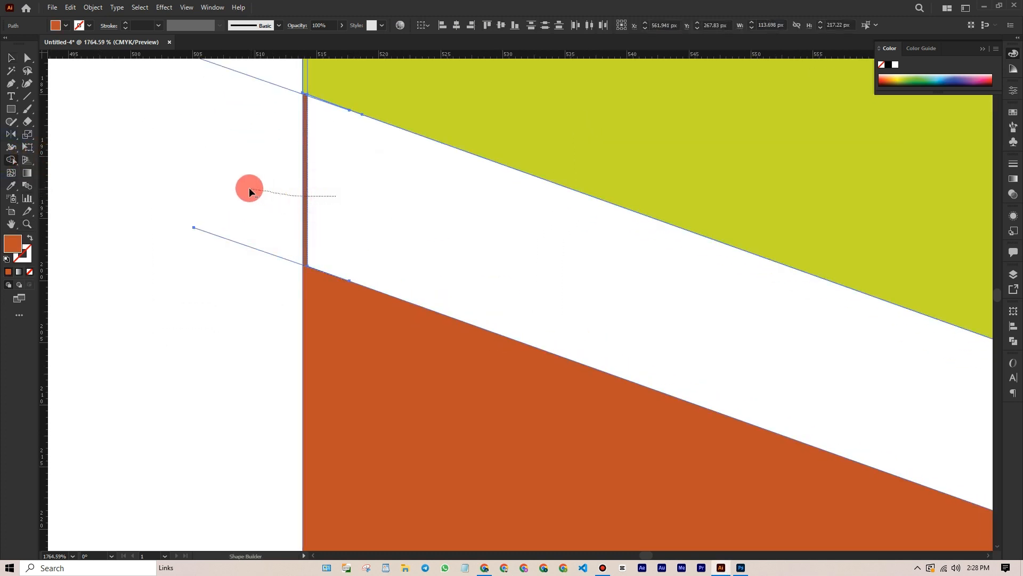
drag(133, 169, 130, 169)
drag(210, 171, 225, 240)
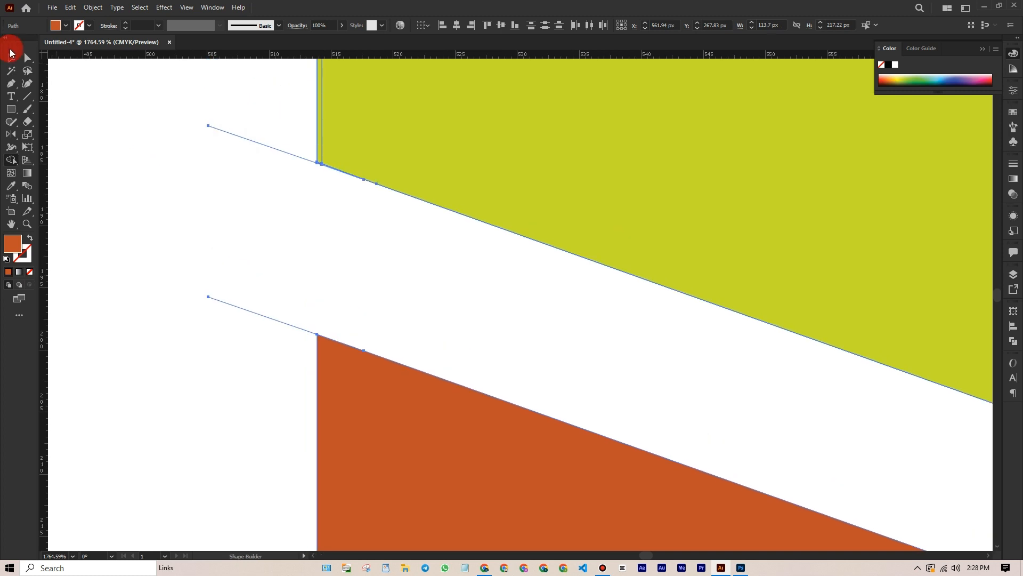
click(98, 124)
drag(232, 110, 261, 402)
key(Delete)
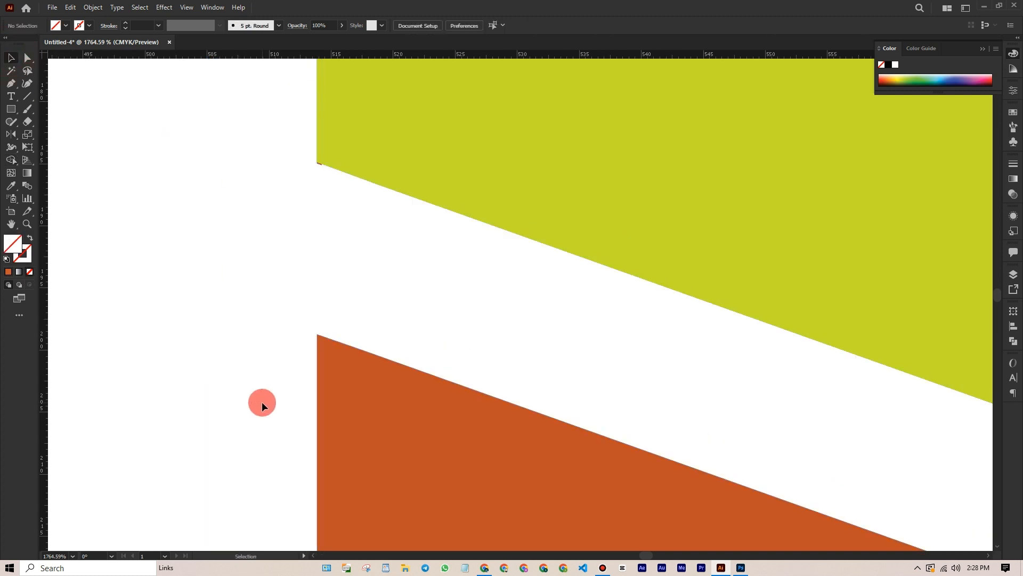
Step: Clear the tiny orange remnant at the yellow-green band's lower-left corner and merge the band's edge strip into it
drag(300, 177, 303, 299)
click(351, 202)
drag(287, 229, 390, 274)
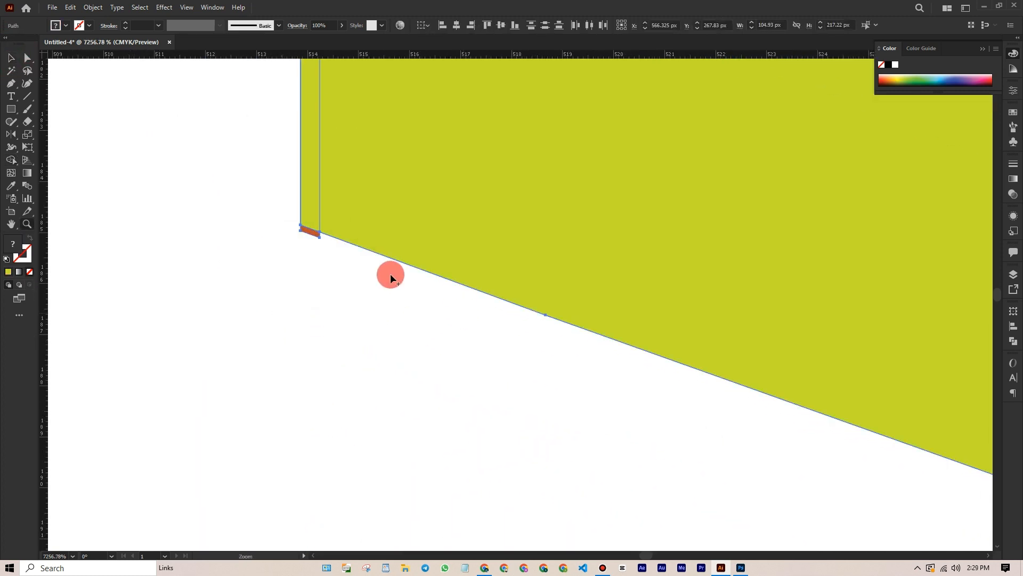
alt+click(302, 229)
drag(354, 206, 310, 197)
drag(509, 293, 453, 296)
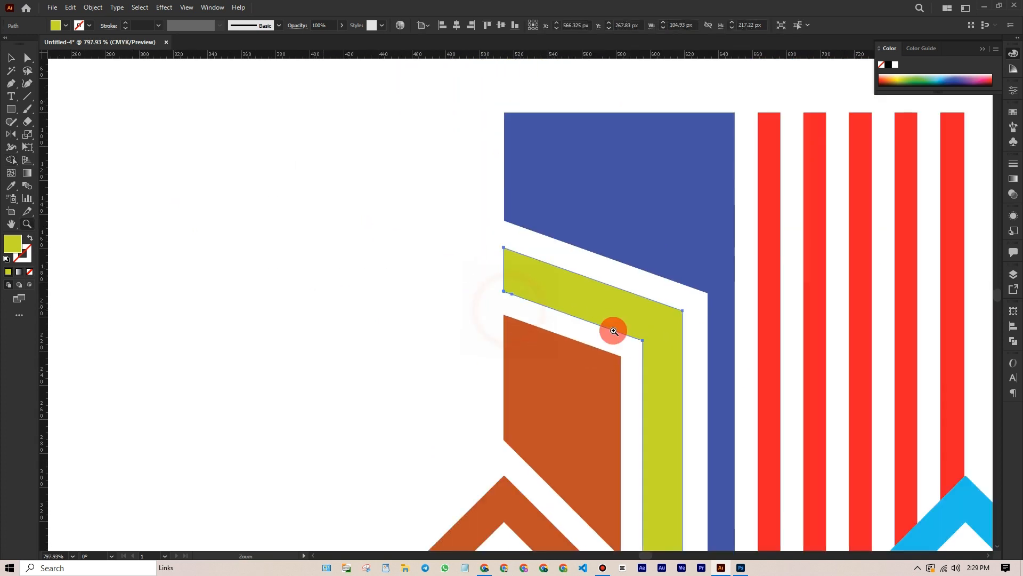
drag(612, 331, 379, 240)
click(10, 58)
click(197, 247)
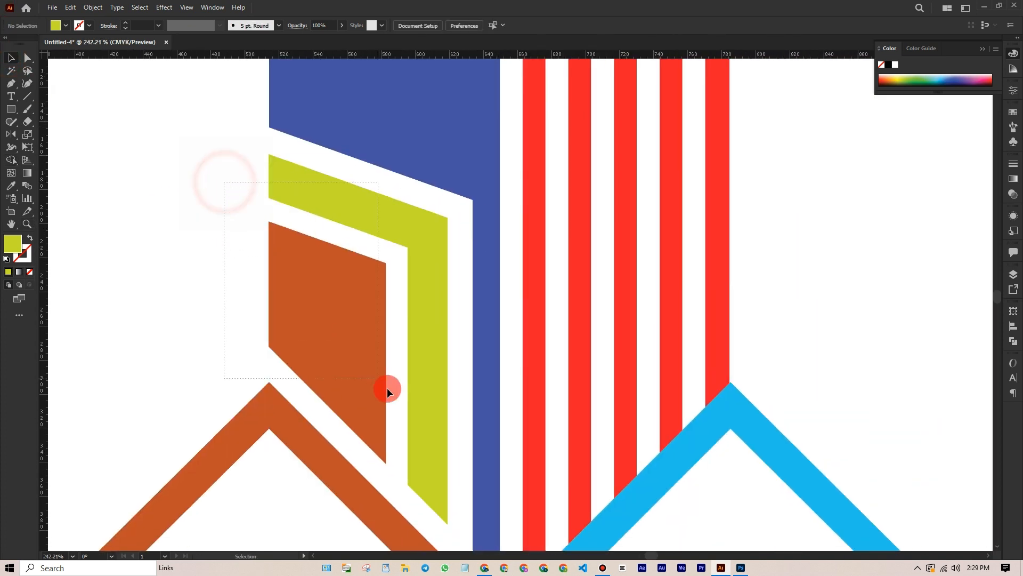
Step: Reflect a copy of the orange panel and yellow-green band and place it over the red bars, aligned with their outer edge
drag(387, 388, 397, 399)
key(z)
drag(487, 342, 334, 333)
drag(479, 344, 411, 296)
drag(411, 297, 383, 264)
click(11, 60)
click(293, 251)
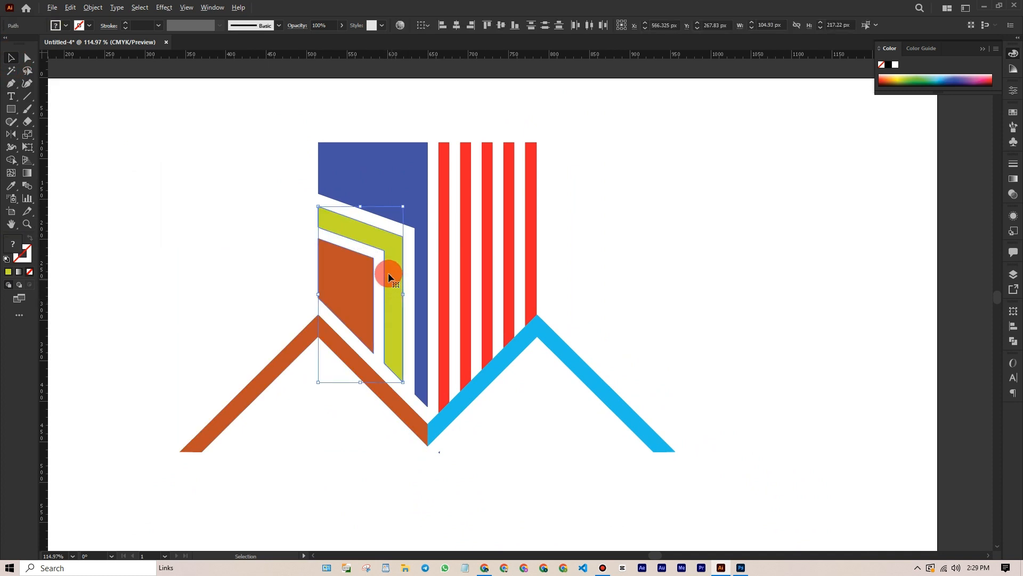
right_click(389, 270)
mouse_move(448, 421)
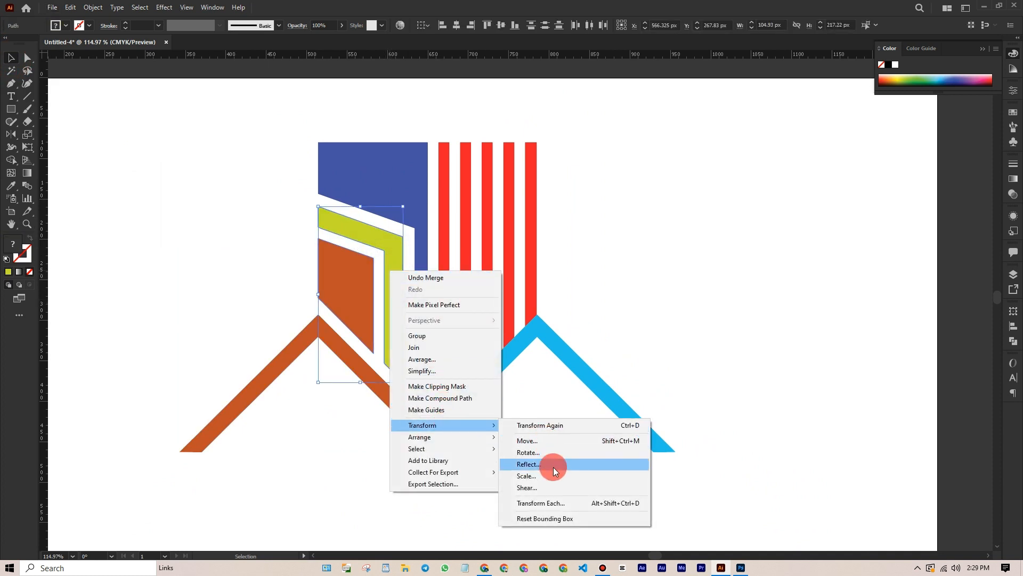
click(552, 464)
click(141, 356)
drag(344, 233, 477, 231)
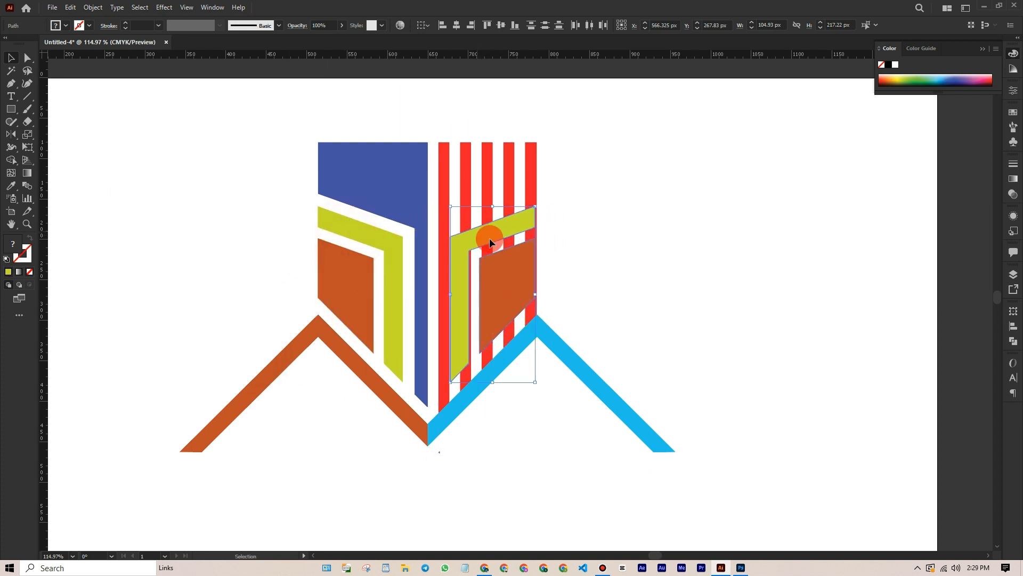
scroll(489, 237, up, 1)
Step: Fill the mirrored band and panel with green and group them
drag(899, 77, 908, 79)
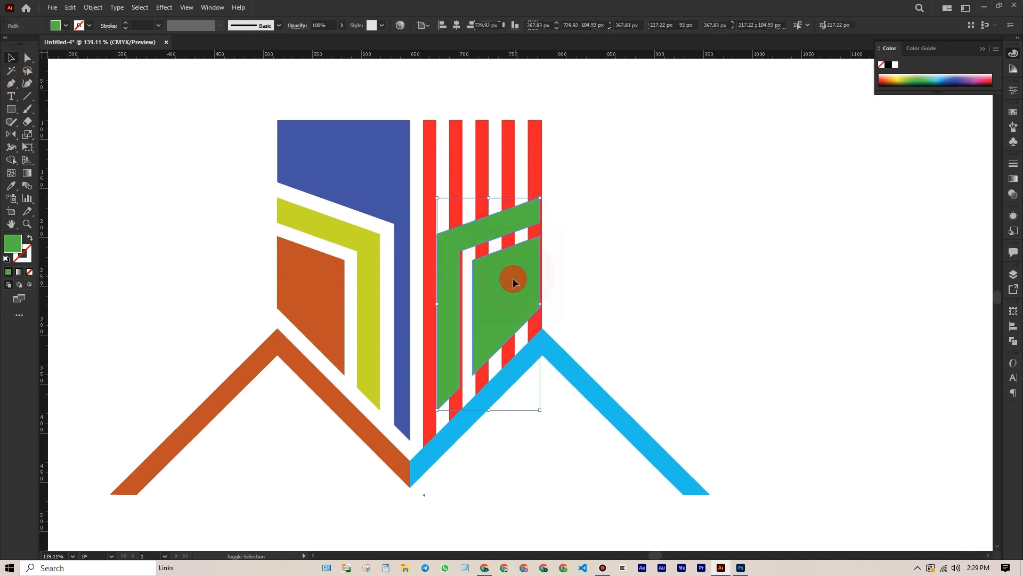
right_click(495, 261)
click(523, 326)
drag(513, 310, 516, 311)
click(622, 277)
drag(621, 278, 591, 260)
key(z)
click(573, 276)
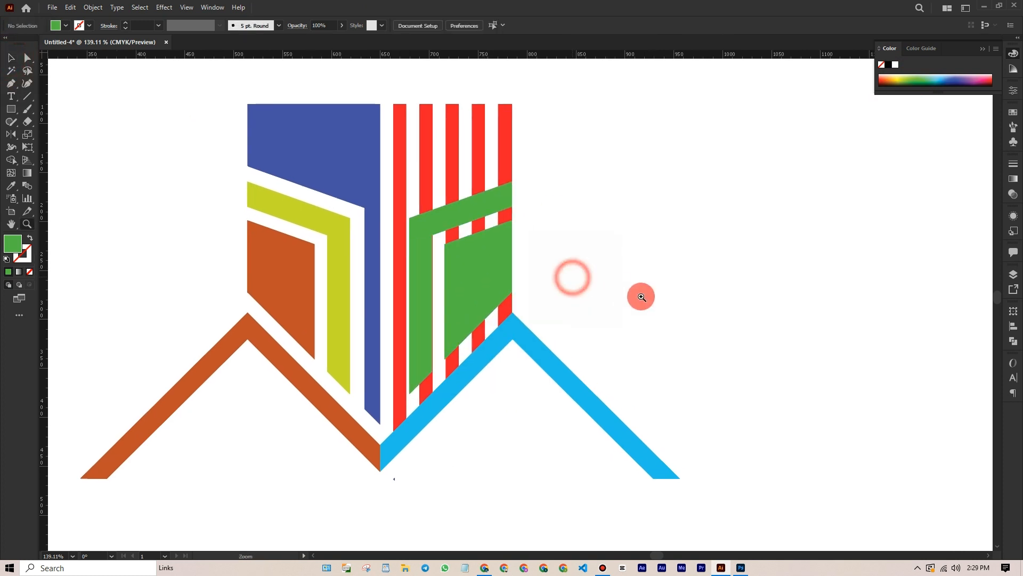
Step: Nudge the green group until it lines up with the outer edge of the rightmost red bar
click(13, 59)
click(421, 214)
drag(433, 283, 410, 260)
key(Down)
key(Down)
key(Down)
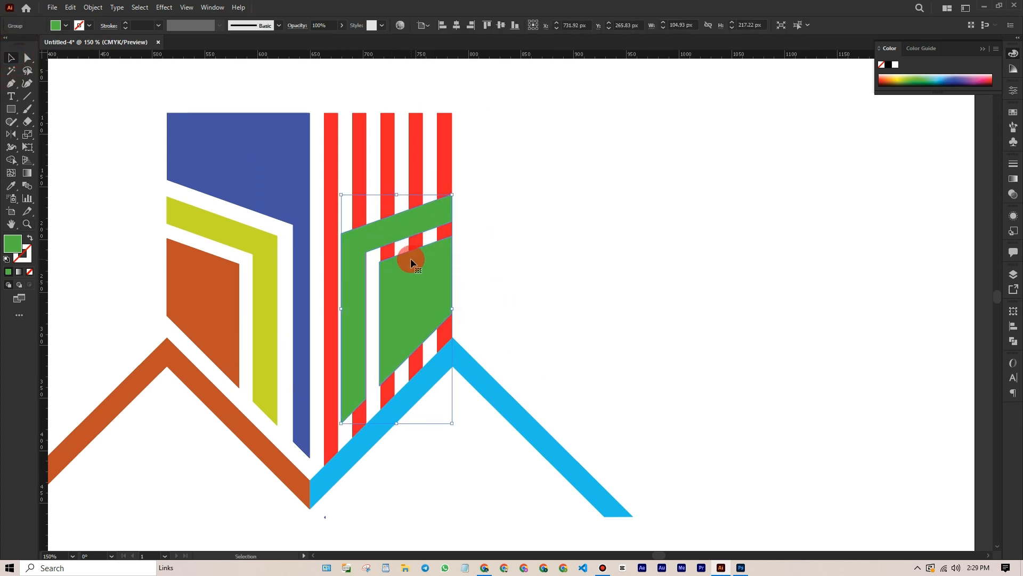
key(Up)
click(539, 251)
drag(484, 252, 547, 240)
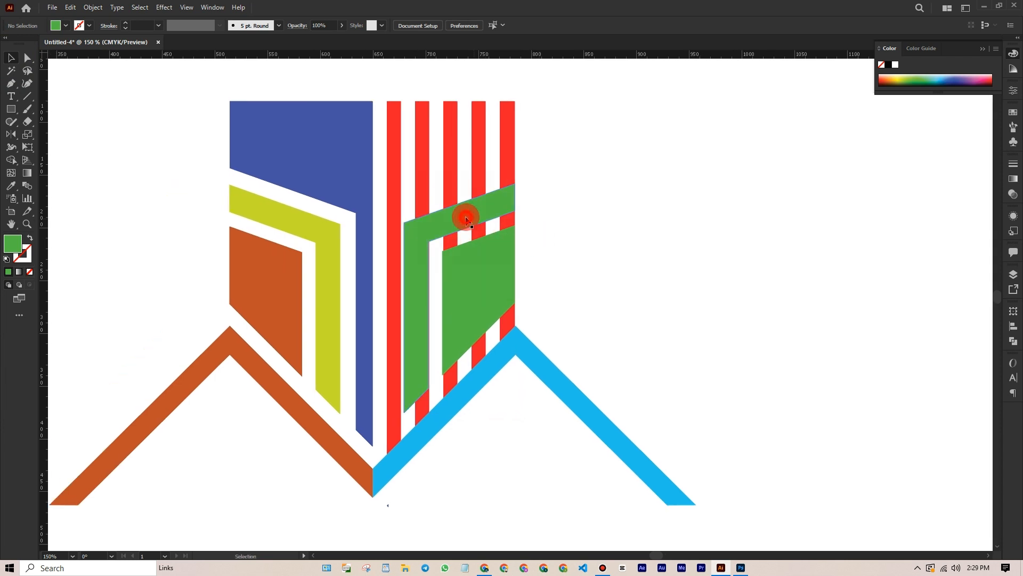
Step: With Shape Builder, remove the red bar pieces around the green panel and the rightmost bar, and merge the green panel's segments
click(465, 218)
shift+click(484, 278)
click(468, 218)
drag(390, 87, 484, 236)
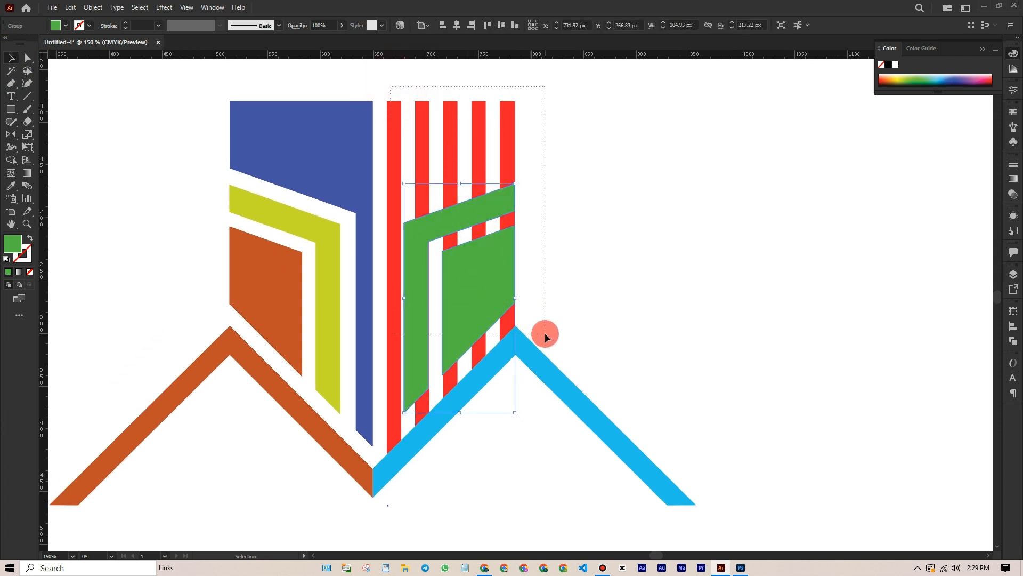
drag(568, 492, 568, 493)
drag(155, 190, 160, 217)
click(13, 161)
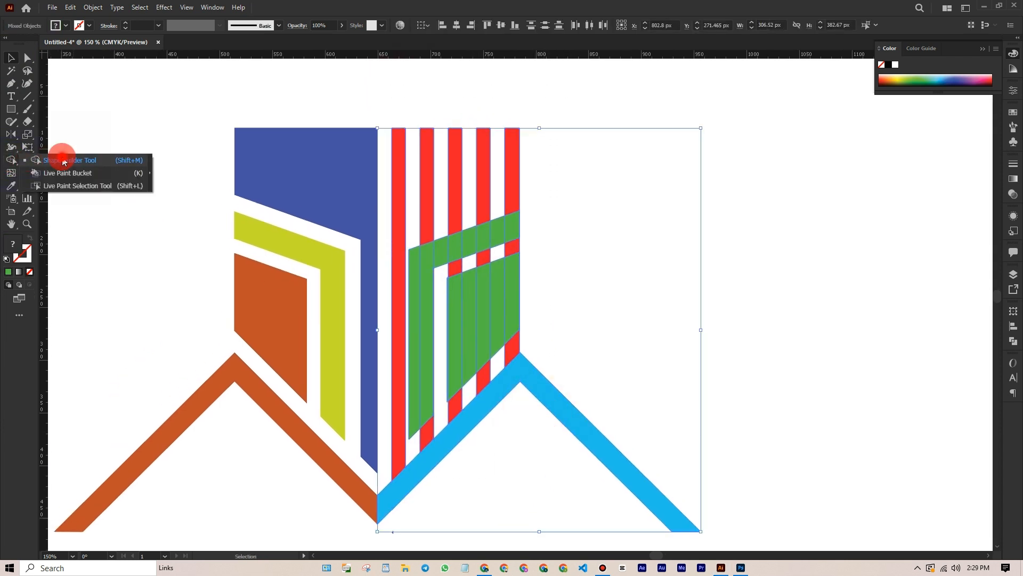
click(64, 159)
mouse_move(504, 290)
mouse_down()
mouse_move(539, 339)
mouse_move(440, 447)
mouse_move(393, 430)
mouse_up()
drag(415, 262, 441, 258)
drag(507, 261, 420, 350)
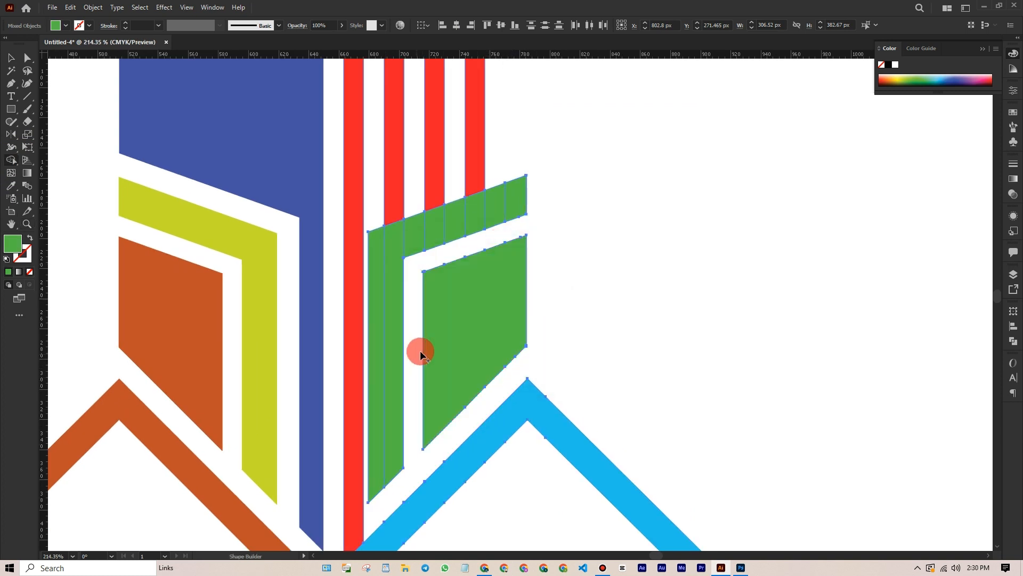
Step: Try to merge the green band's segments and cut off its strip beyond the second red bar with Shape Builder
mouse_move(520, 202)
mouse_down()
mouse_move(399, 233)
mouse_move(380, 311)
mouse_move(393, 407)
mouse_up()
scroll(417, 361, up, 2)
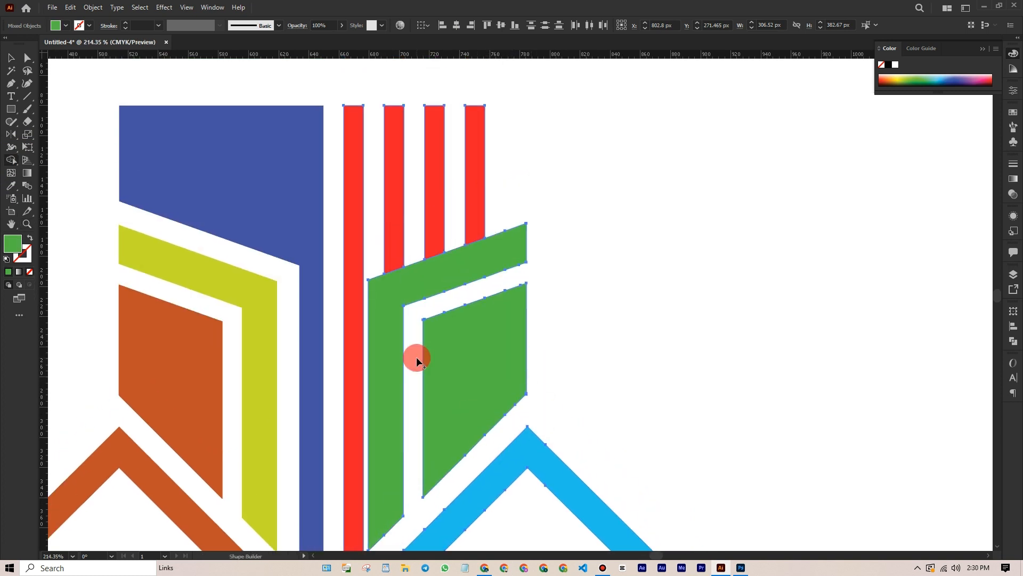
alt+click(375, 315)
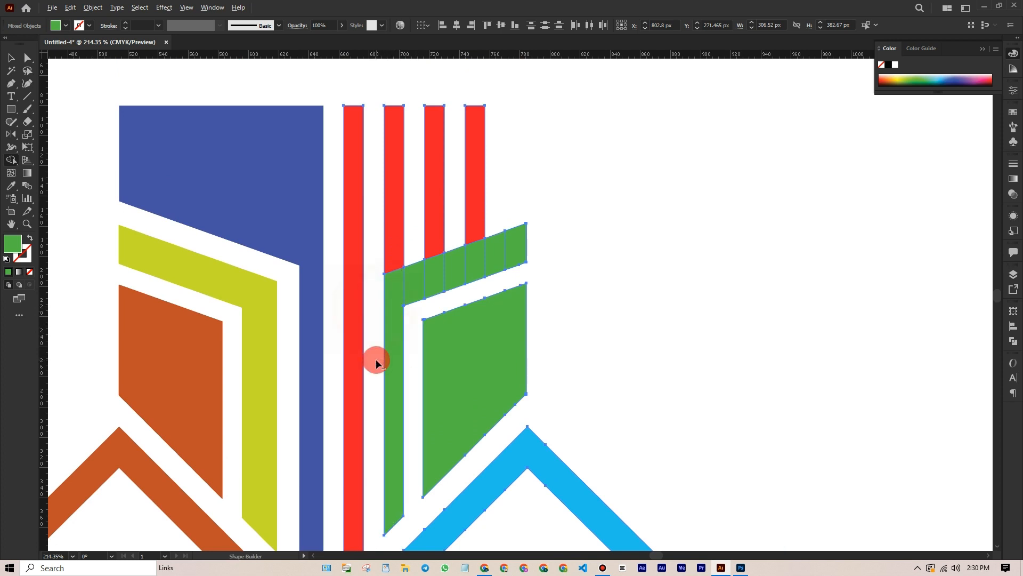
mouse_move(402, 278)
mouse_down()
mouse_move(375, 259)
mouse_move(485, 246)
mouse_move(499, 229)
mouse_move(465, 270)
mouse_move(458, 247)
mouse_up()
Step: Undo the Shape Builder edits to bring back the red bar pieces behind the green shapes
key(ctrl+z)
key(ctrl+z)
key(ctrl+z)
key(ctrl+z)
key(ctrl+z)
key(ctrl+z)
key(ctrl+z)
Step: Try to remove the red bar pieces around the green panel and merge its segments with Shape Builder
mouse_move(648, 137)
mouse_down()
mouse_move(423, 360)
mouse_move(178, 511)
mouse_up()
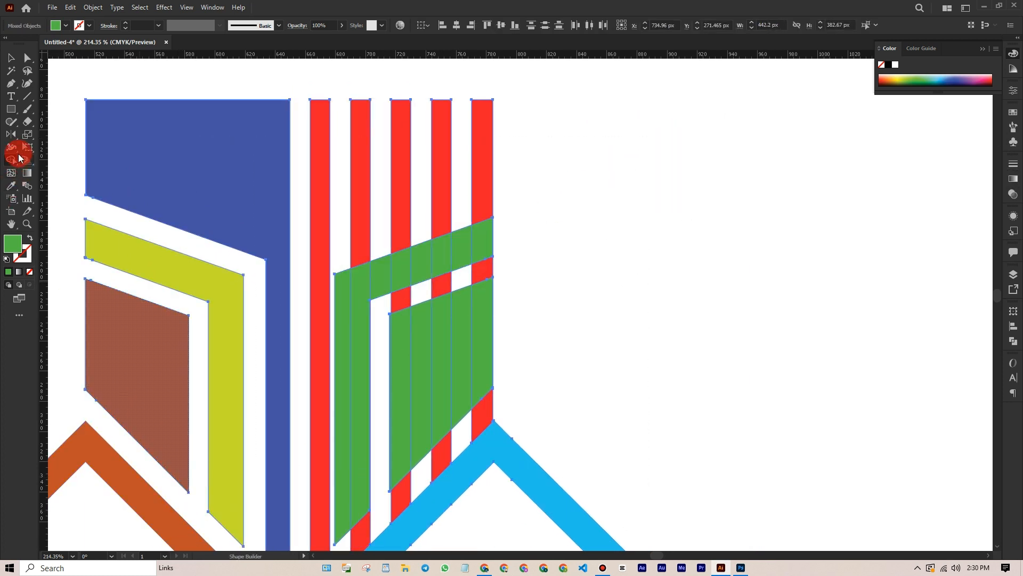
drag(18, 157, 57, 160)
drag(481, 460, 492, 394)
drag(491, 347, 370, 478)
drag(371, 278, 374, 321)
key(ctrl+z)
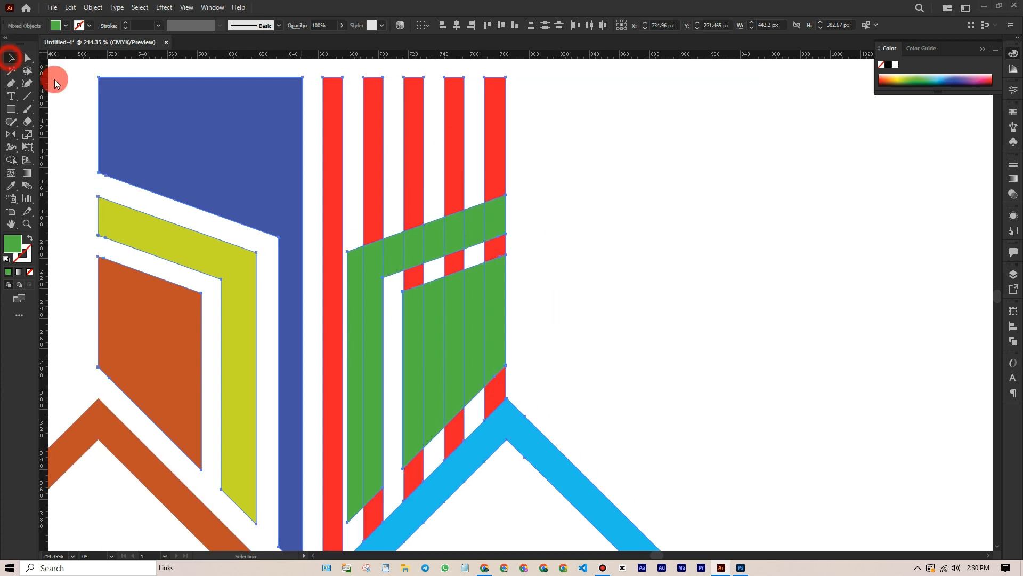
Step: Nudge the green group slightly outward and upward so it overhangs the outer edge of the rightmost red bar
click(574, 168)
click(472, 270)
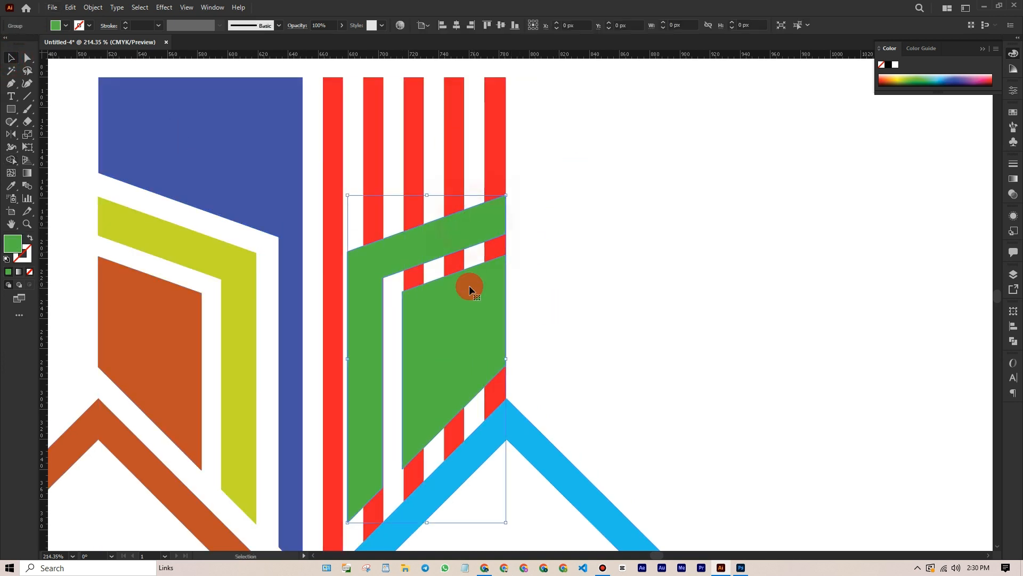
click(575, 292)
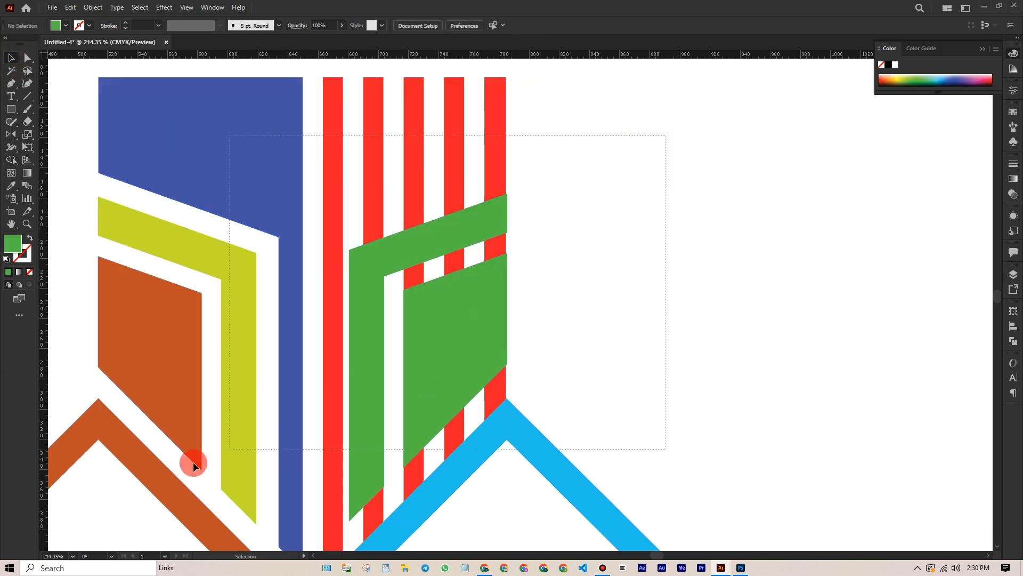
drag(193, 462, 67, 503)
drag(13, 161, 57, 160)
mouse_move(504, 268)
mouse_down()
mouse_move(522, 246)
mouse_move(661, 273)
mouse_up()
key(m)
drag(545, 268, 528, 268)
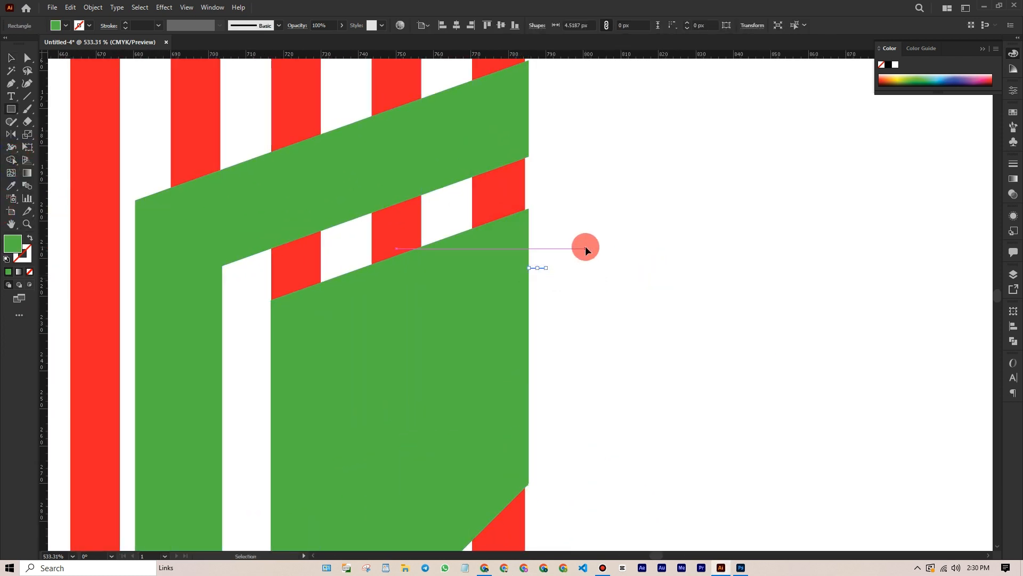
key(ctrl+a)
click(636, 297)
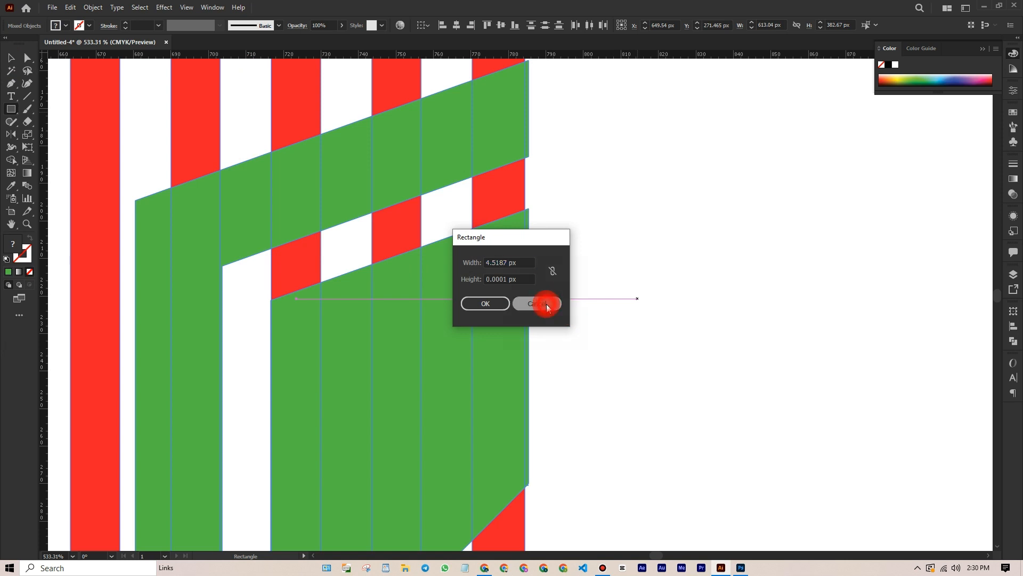
click(547, 307)
Step: Select the bars and green shapes and remove the green sliver overhanging the rightmost bar with Shape Builder
click(11, 58)
click(704, 215)
key(z)
drag(631, 264, 476, 260)
key(space)
drag(581, 260, 402, 184)
drag(645, 126, 440, 326)
key(z)
click(10, 159)
key(ctrl+space)
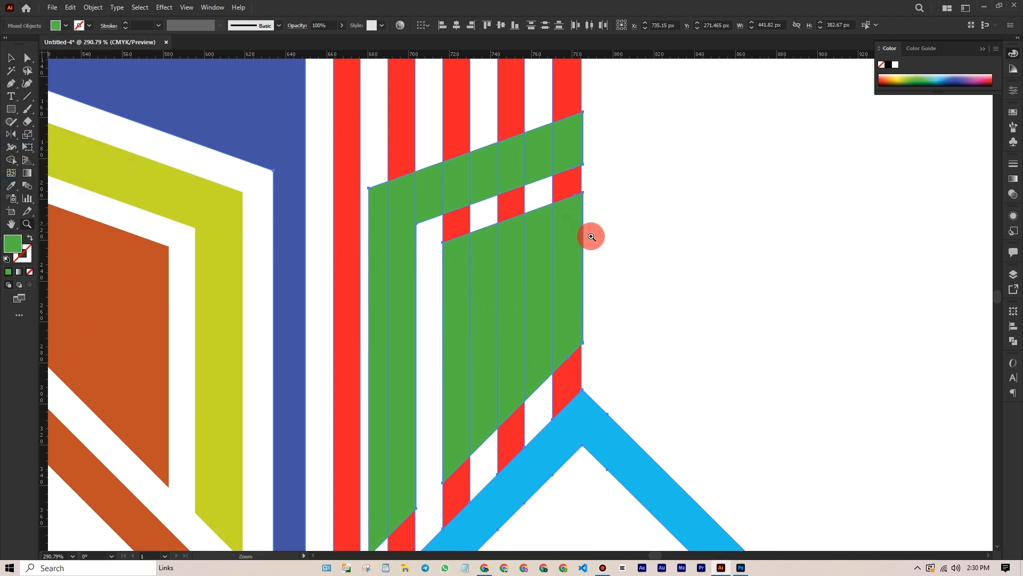
drag(590, 235, 667, 235)
mouse_move(574, 231)
mouse_down()
mouse_move(589, 119)
mouse_move(604, 222)
mouse_move(581, 238)
mouse_up()
key(space)
drag(587, 324, 590, 251)
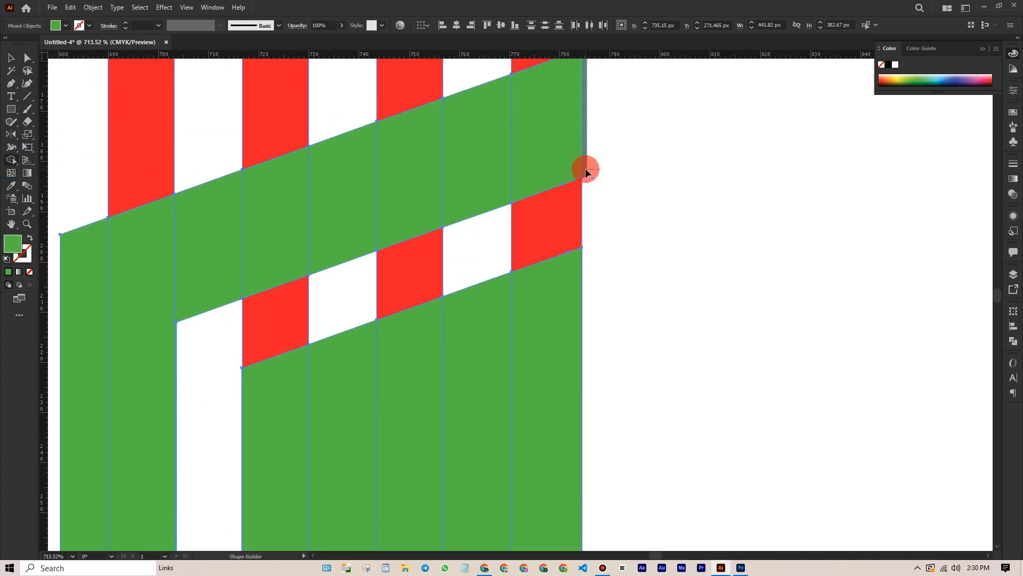
alt+click(586, 169)
Step: Remove the red bar pieces below and above the green panel and merge the panel's segments with Shape Builder
key(ctrl+space)
drag(661, 236, 517, 240)
key(space)
drag(530, 295, 509, 240)
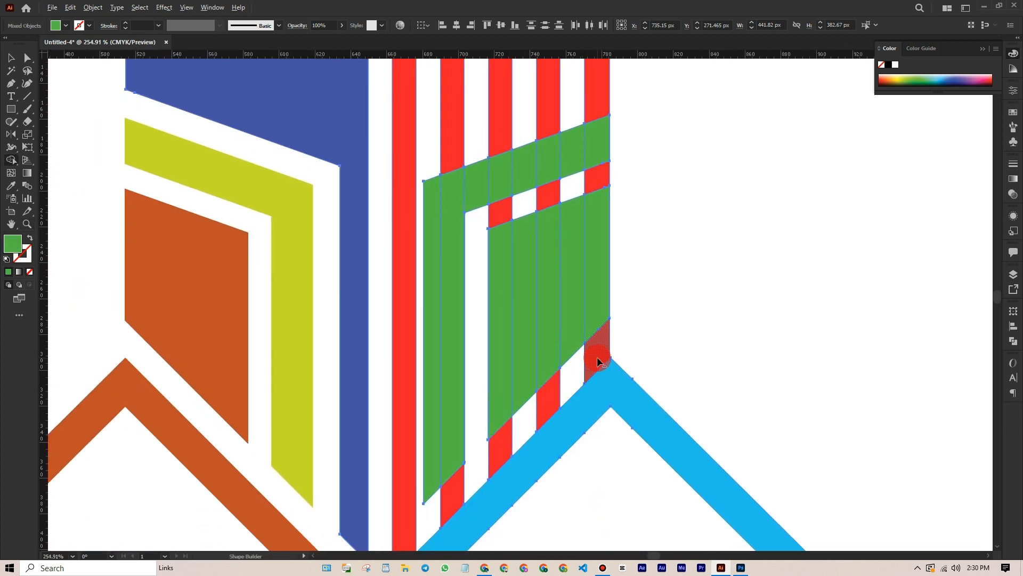
alt+click(500, 445)
key(space)
drag(524, 216, 515, 299)
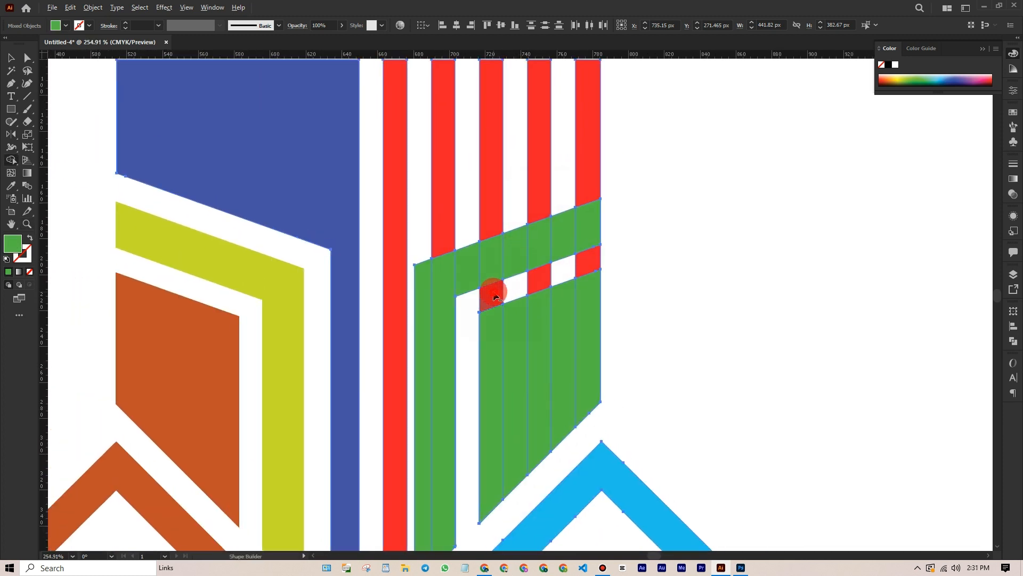
drag(591, 304, 490, 325)
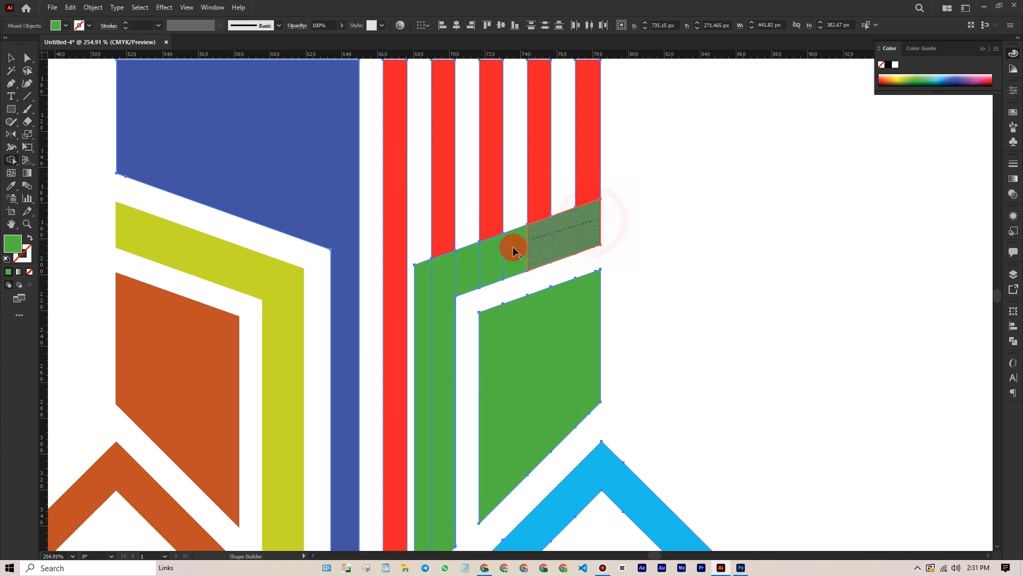
Step: Merge the green band's segments and remove its strip extending inward past the second red bar
drag(513, 251, 443, 291)
alt+click(427, 309)
key(space)
mouse_move(498, 397)
mouse_down()
mouse_move(515, 304)
mouse_move(246, 98)
mouse_up()
key(space)
drag(415, 269, 389, 303)
Step: Offset the paths of the green shapes and the four outer red bars by 11 px with miter joins
click(529, 259)
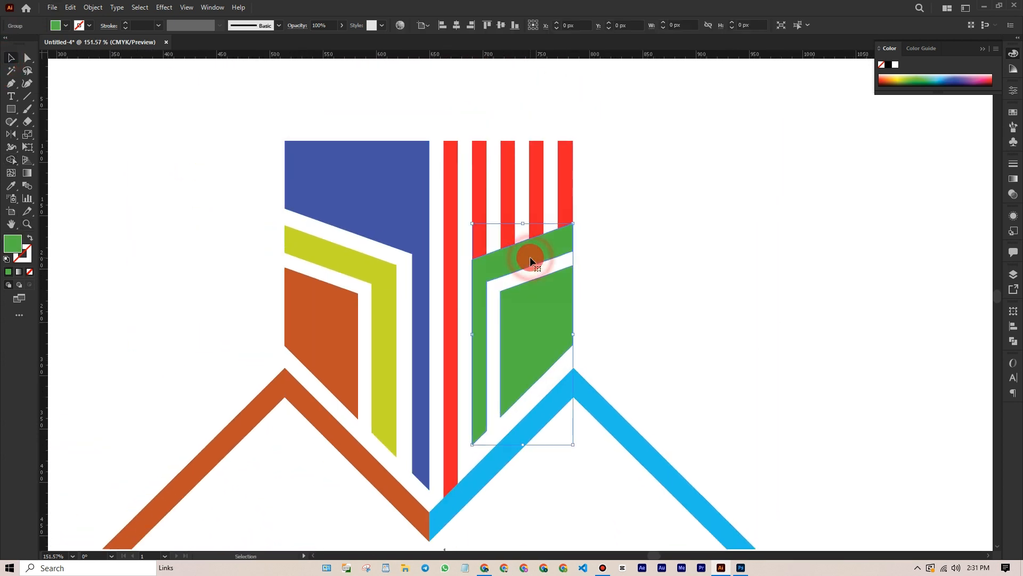
drag(468, 187, 576, 252)
key(space)
click(93, 8)
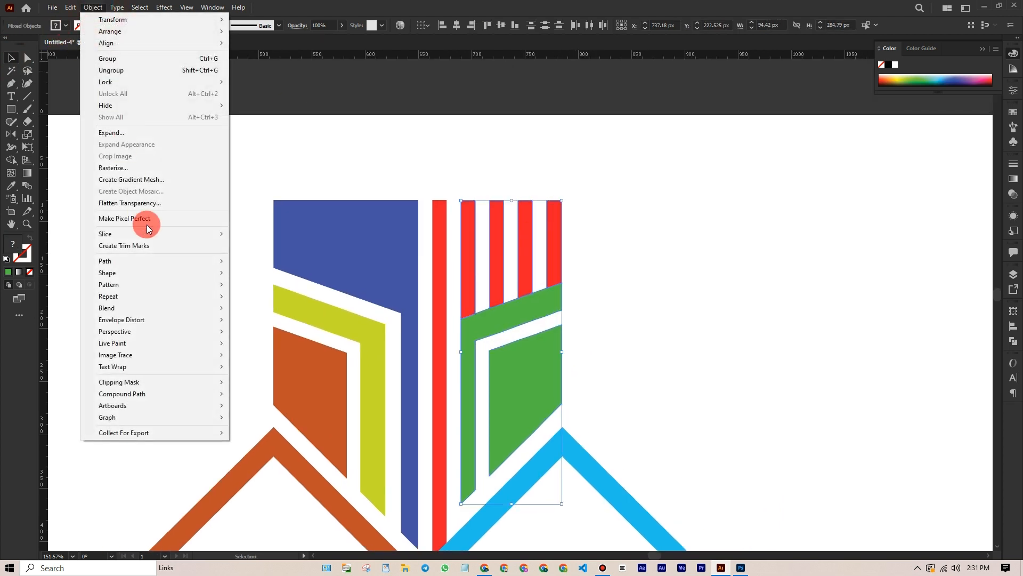
mouse_move(202, 260)
click(266, 298)
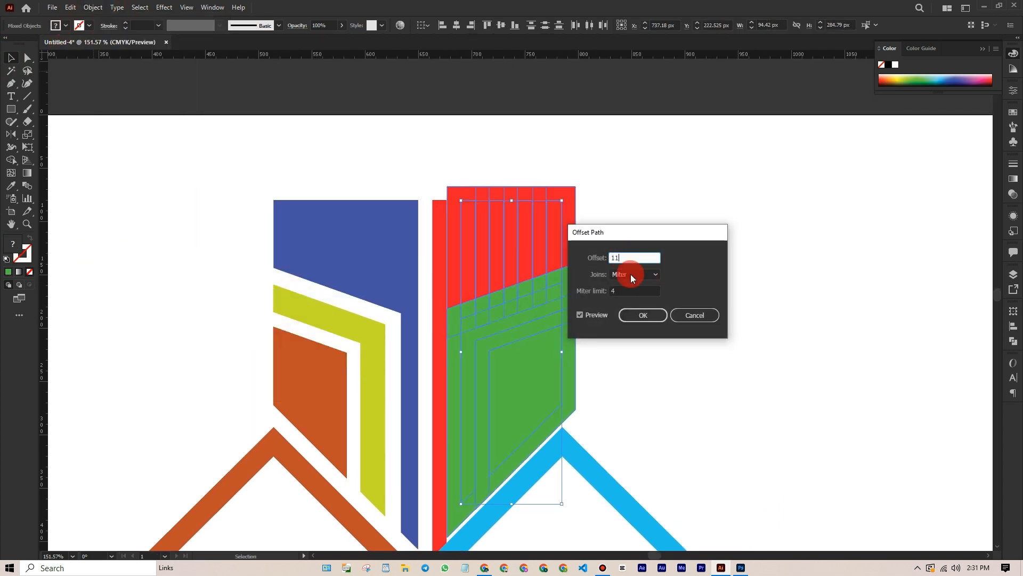
click(641, 315)
Step: Select the artwork and use Shape Builder to remove the offset areas above the bars and around the green panel
key(a)
drag(731, 205, 333, 454)
key(z)
drag(485, 267, 581, 292)
drag(11, 162, 41, 160)
drag(434, 123, 657, 112)
mouse_move(654, 245)
mouse_down()
mouse_move(653, 210)
mouse_move(644, 356)
mouse_up()
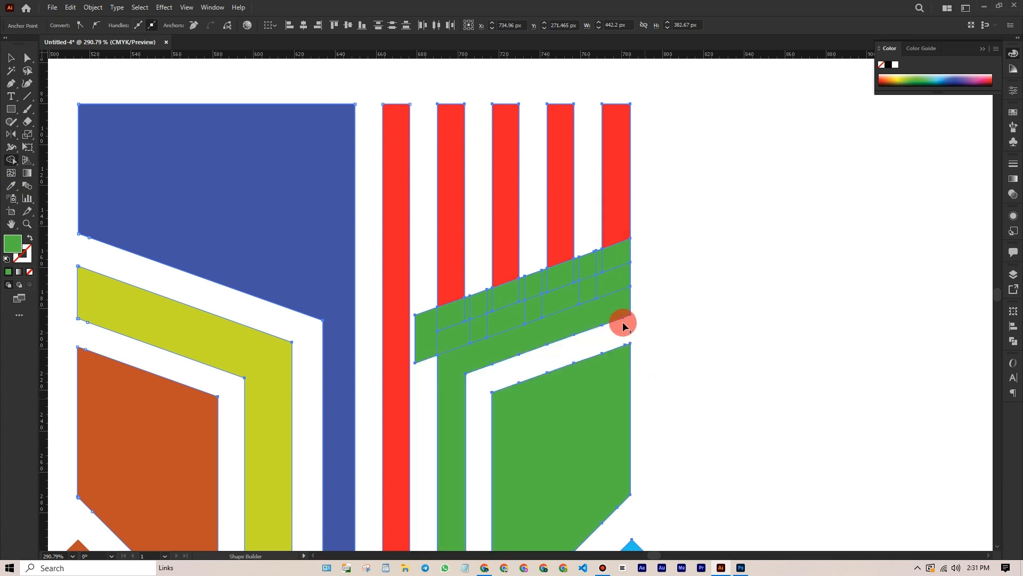
Step: Clear the offset strips beside the green band and between the red bars, leaving a gap above the band
scroll(623, 321, up, 2)
drag(590, 330, 524, 352)
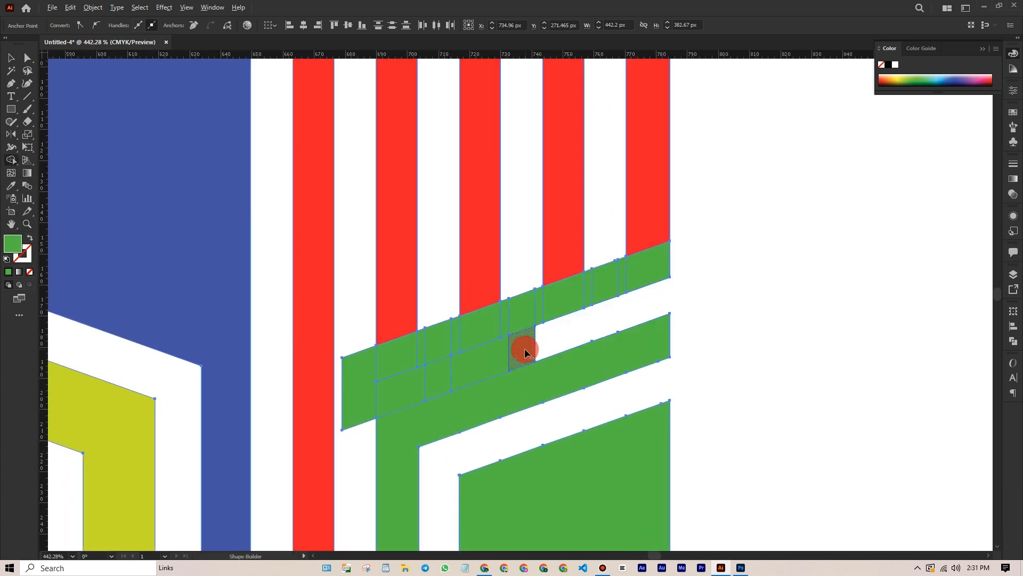
drag(402, 390, 348, 417)
drag(388, 364, 398, 269)
drag(419, 293, 437, 331)
alt+click(459, 312)
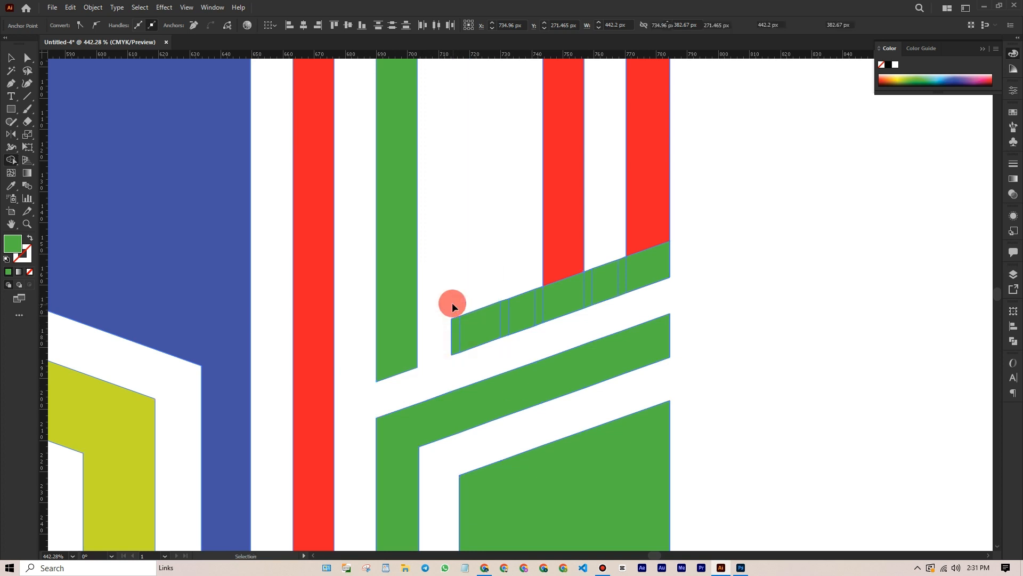
key(ctrl+z)
drag(451, 285, 453, 323)
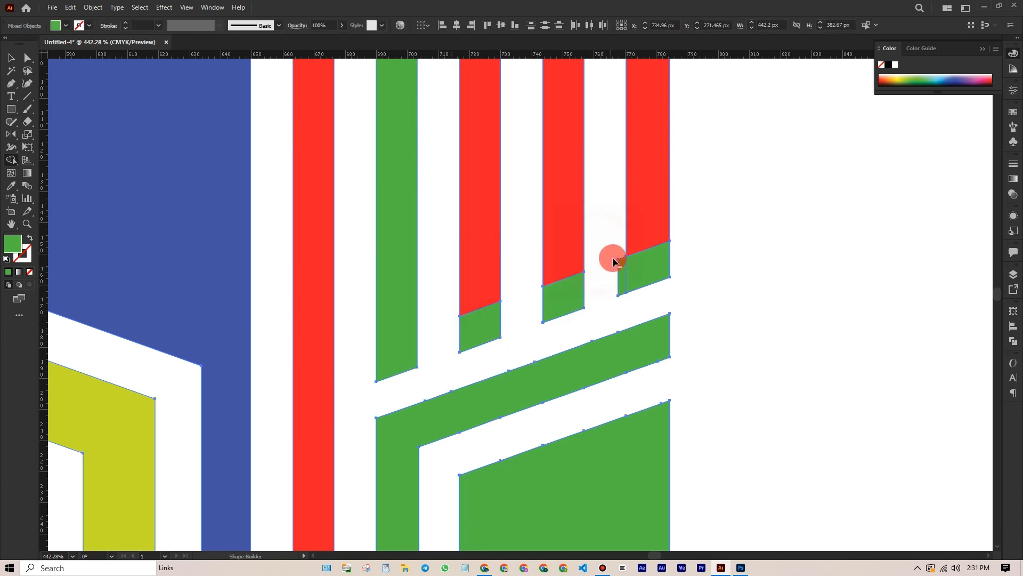
drag(515, 215, 384, 179)
Step: Fill the red bars above the green band with solid green
click(10, 57)
click(475, 127)
drag(480, 139, 592, 207)
click(8, 271)
click(170, 352)
drag(467, 142, 543, 319)
drag(599, 224, 405, 198)
click(11, 160)
click(41, 160)
Step: Select the whole logo and fill it with solid black
click(11, 58)
drag(197, 99, 613, 351)
click(8, 271)
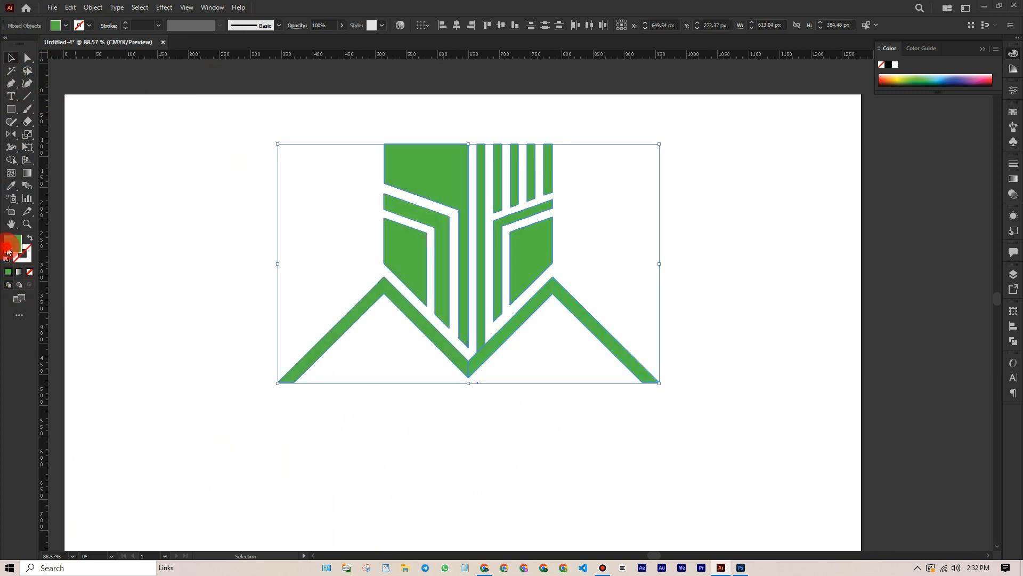
double_click(13, 243)
click(64, 358)
click(302, 227)
drag(494, 325, 578, 328)
click(442, 370)
Step: Draw a V-shaped pen path along the lower panel edges through the central tip and swap its fill to a stroke
click(687, 226)
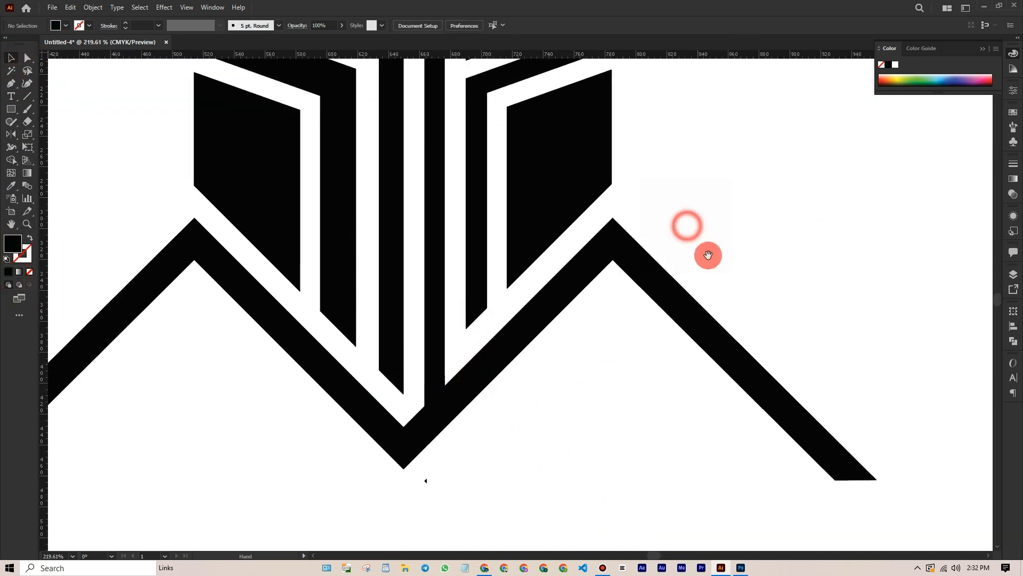
click(404, 394)
click(611, 184)
drag(605, 200, 614, 251)
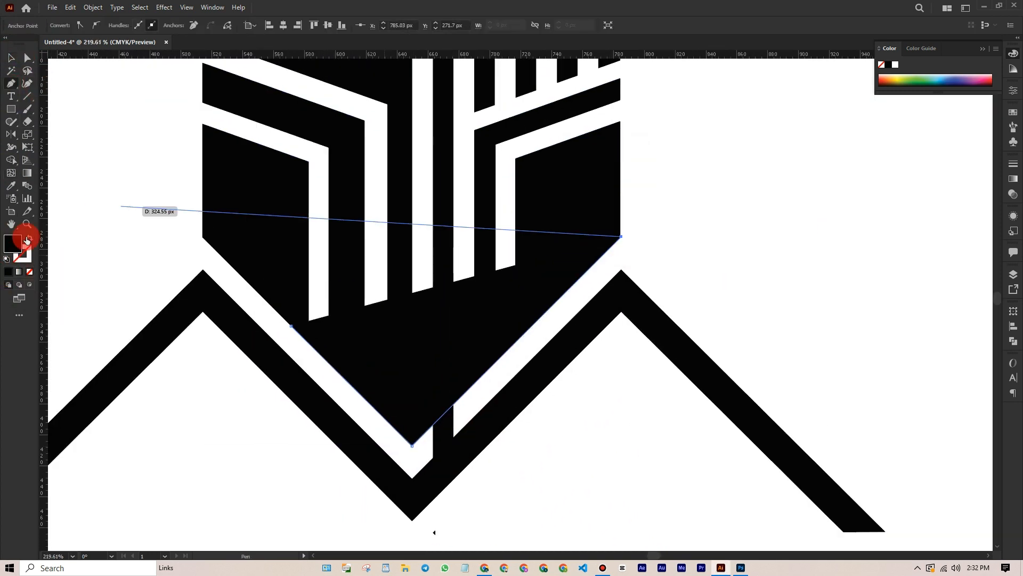
click(29, 237)
click(11, 58)
Step: Remove the central bar piece below the V path with Shape Builder and delete the leftover path
mouse_move(139, 126)
mouse_down()
mouse_move(464, 359)
mouse_move(576, 397)
mouse_up()
drag(469, 451, 539, 451)
click(11, 160)
alt+click(423, 400)
drag(499, 359, 445, 359)
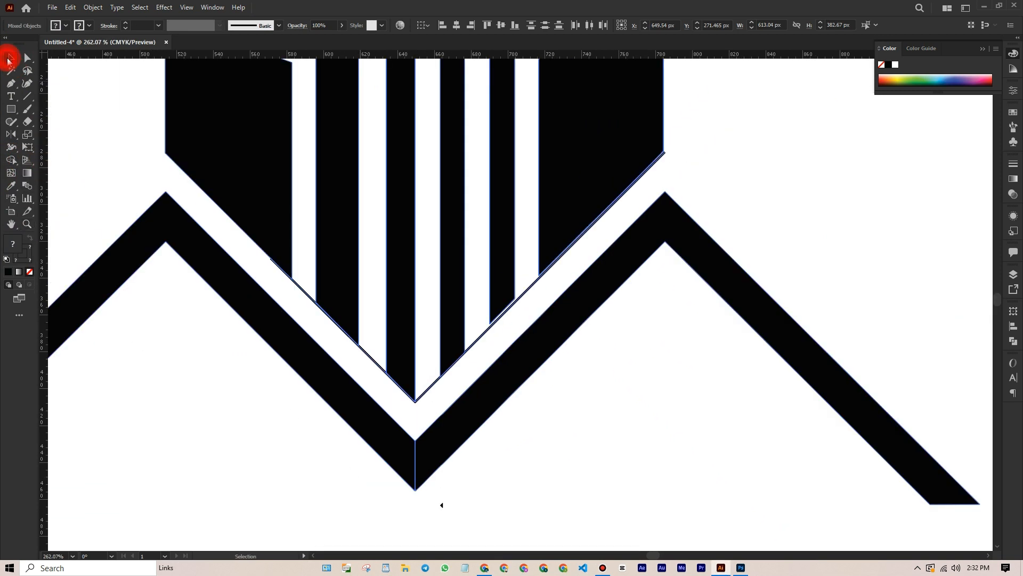
click(11, 57)
click(293, 298)
key(Delete)
Step: Draw a V-shaped guide path from the right panel's outer lower corner through the central tip to the left panel's corner
drag(665, 149, 638, 168)
click(11, 83)
click(637, 167)
drag(512, 319, 590, 339)
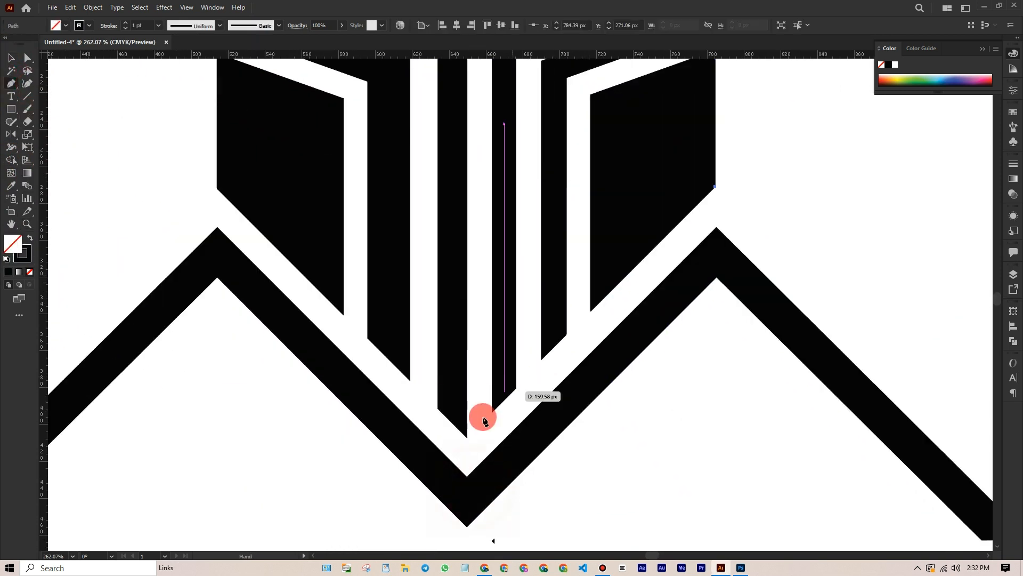
click(466, 437)
click(209, 180)
Step: Set the V guide's stroke weight to 0.25 pt
click(11, 58)
drag(570, 297, 634, 297)
drag(533, 234, 516, 320)
click(418, 231)
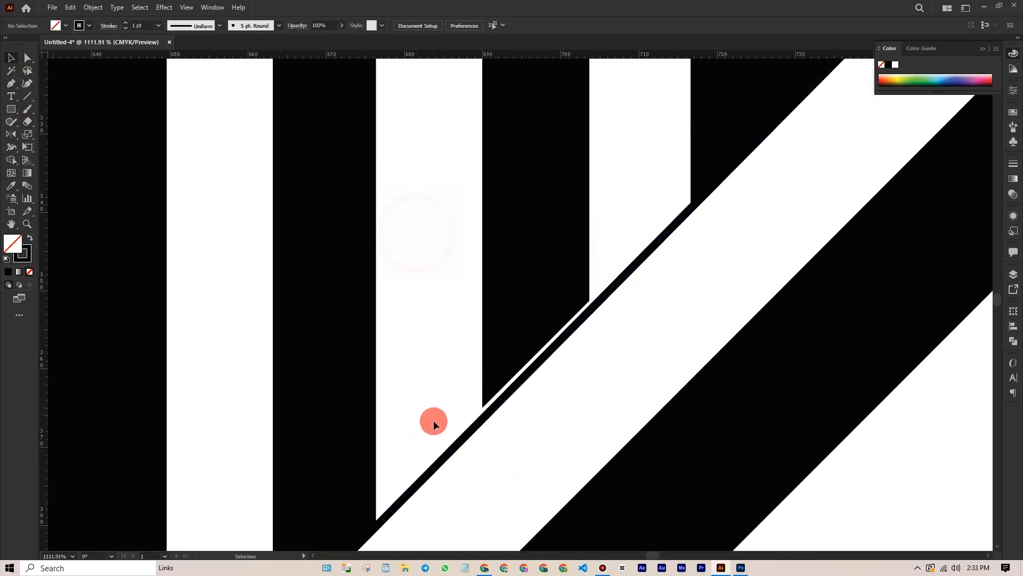
click(438, 464)
click(126, 29)
click(126, 29)
click(454, 306)
Step: Nudge the two lower anchors of the mirrored band's vertical leg down to meet the guide
click(21, 57)
click(483, 407)
shift+click(586, 304)
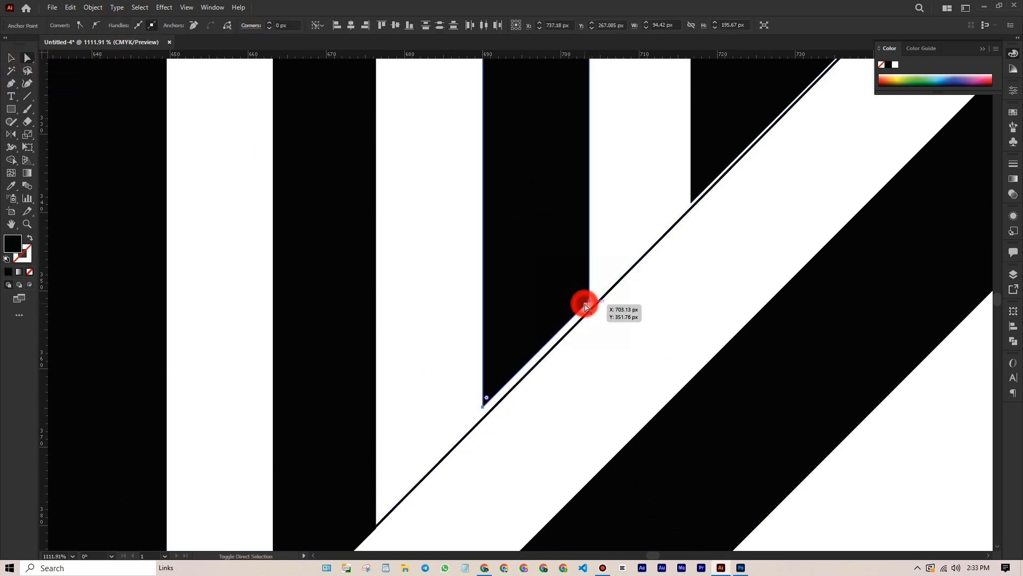
shift+click(589, 301)
key(Down)
key(Down)
key(Down)
Step: Move the right panel's lower anchors toward the guide so its slanted edge lines up
drag(623, 347, 602, 347)
drag(602, 266, 398, 426)
click(69, 65)
drag(476, 416, 446, 424)
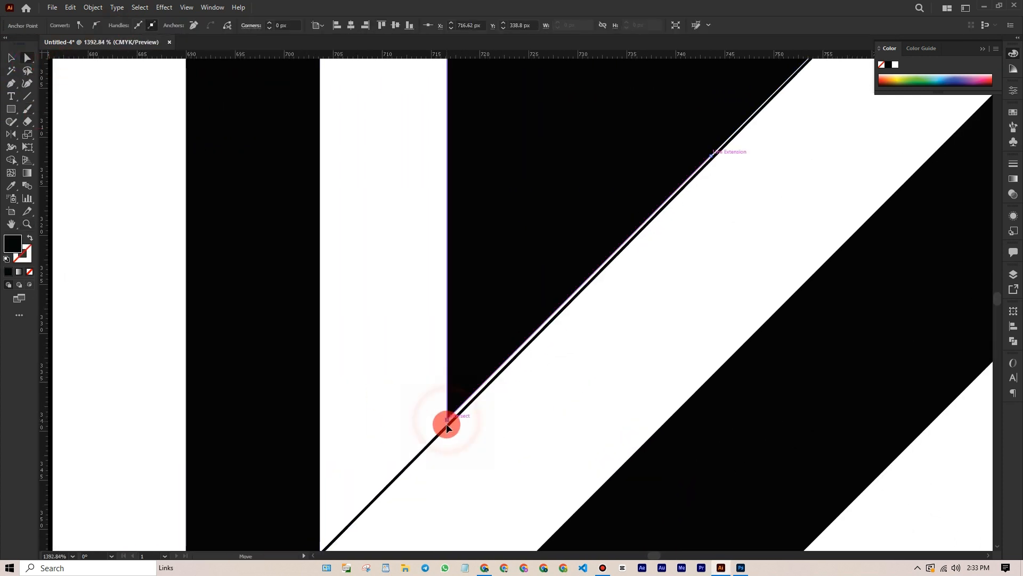
drag(727, 189, 666, 329)
click(743, 277)
drag(794, 150, 589, 354)
click(693, 320)
drag(844, 207, 708, 311)
Step: Delete the V-shaped guide path
drag(708, 310, 621, 311)
click(12, 57)
drag(500, 180, 513, 181)
click(260, 196)
key(Delete)
Step: Draw a new V path from the left panel's lower corner through the central tip to just past the right panel
drag(263, 211, 183, 215)
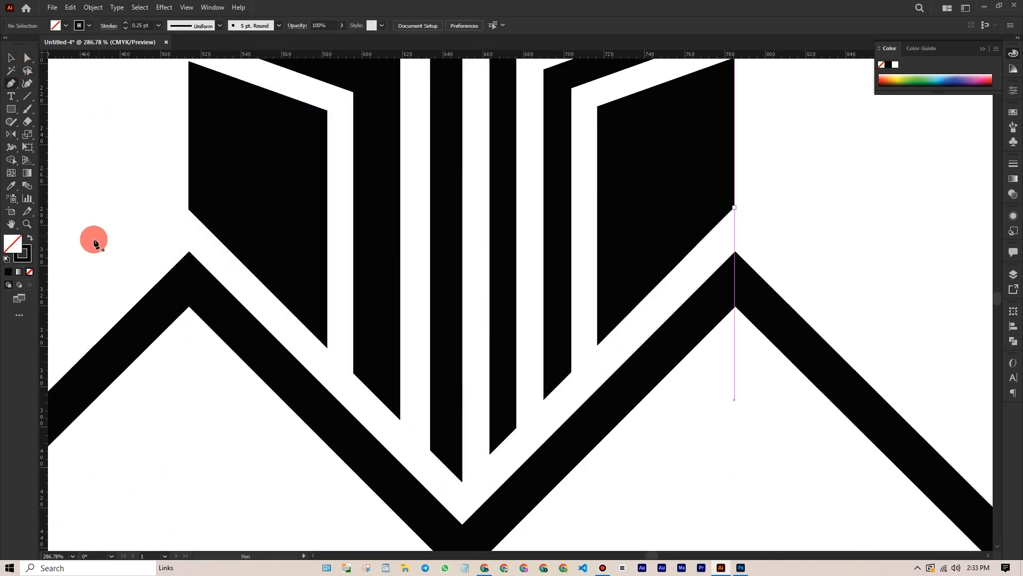
key(p)
click(189, 208)
click(462, 478)
click(748, 191)
click(11, 58)
click(335, 361)
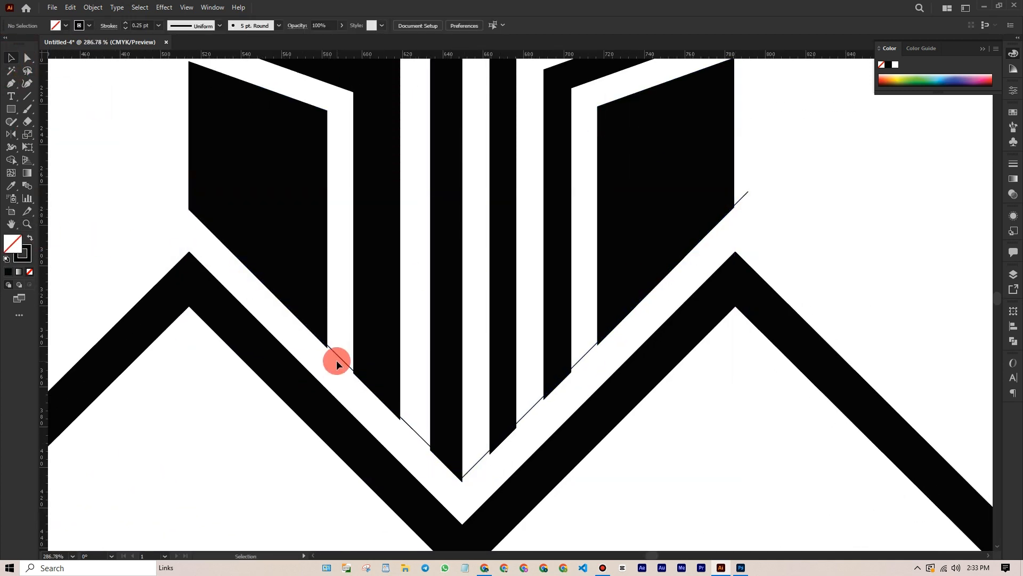
Step: Select all the artwork and trim the slivers beyond the V path from the right panel with Shape Builder
click(339, 355)
key(ctrl+a)
key(shift+m)
scroll(539, 408, up, 7)
scroll(505, 398, up, 5)
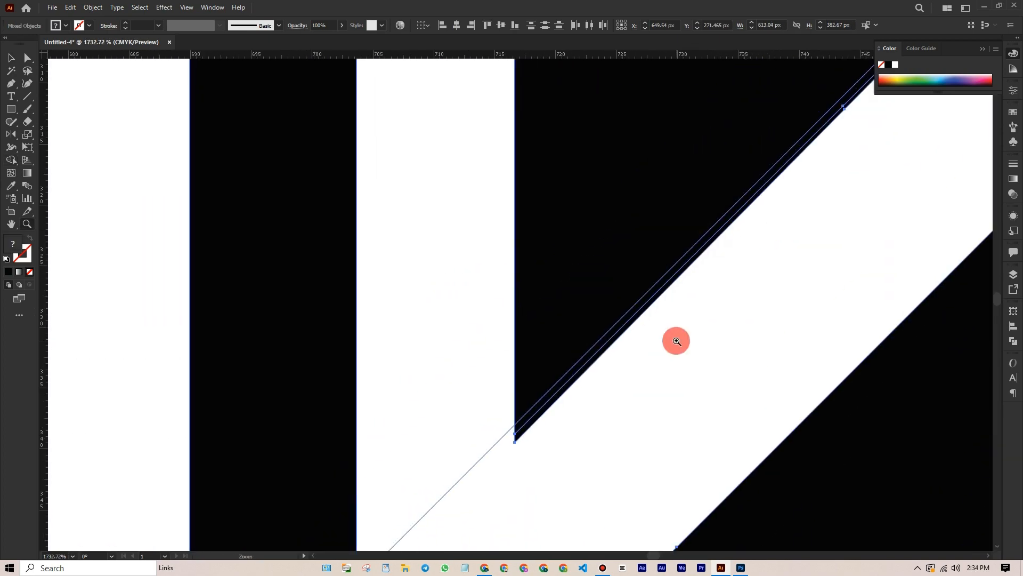
key(ctrl+z)
drag(766, 190, 591, 411)
mouse_move(527, 363)
mouse_down()
mouse_move(548, 322)
mouse_move(746, 107)
mouse_up()
alt+click(564, 320)
Step: Trim the remaining slivers beyond the V path from the vertical bars and the left bands
drag(495, 312, 565, 192)
alt+click(358, 479)
drag(298, 495, 574, 258)
alt+click(480, 365)
drag(256, 160, 474, 400)
alt+click(306, 228)
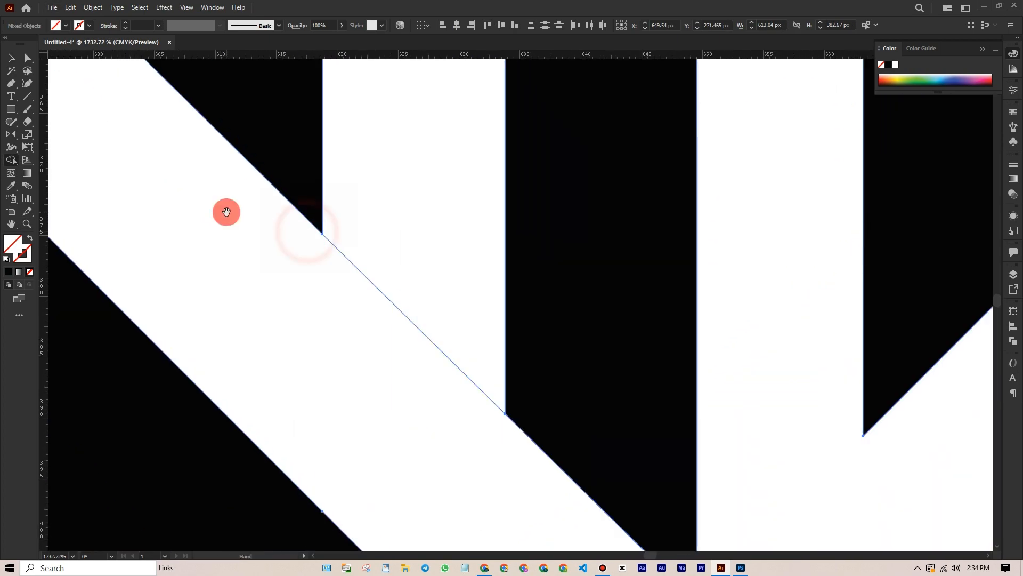
drag(213, 202, 496, 506)
alt+click(334, 322)
drag(437, 325, 224, 333)
Step: Select the trimmed shield panels and bars and group them
click(11, 58)
click(591, 411)
drag(591, 410, 553, 258)
drag(254, 109, 629, 346)
scroll(689, 215, up, 2)
key(ctrl+g)
Step: Move the shield and roofline together lower on the artboard to free space above the shield
drag(689, 215, 759, 212)
click(647, 266)
drag(645, 267, 616, 309)
click(596, 344)
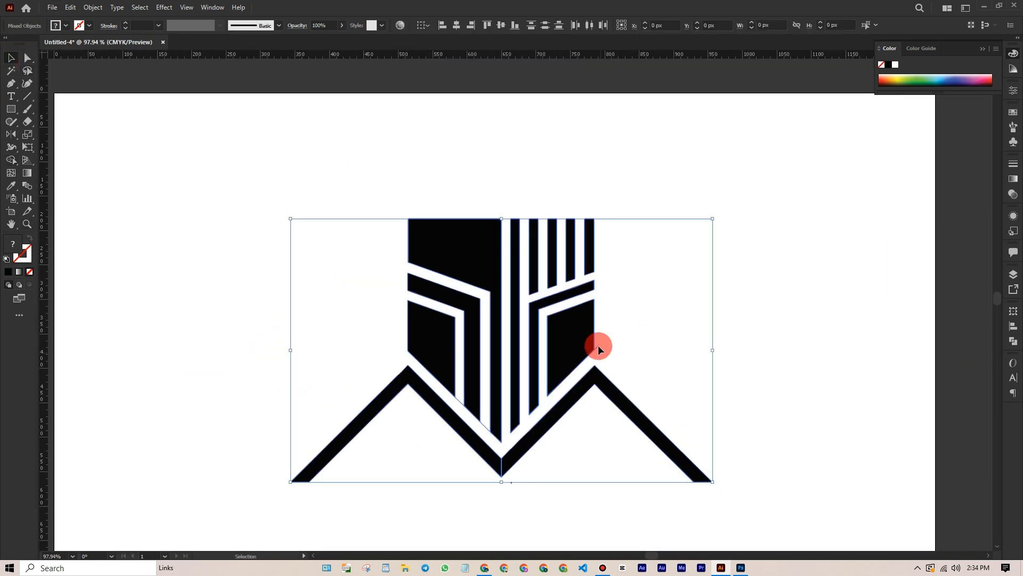
drag(598, 344, 598, 390)
click(742, 240)
Step: Place the crown PNG from the PNG ICON folder beside the shield at about 390 by 270 px
key(ctrl+shift+p)
double_click(611, 177)
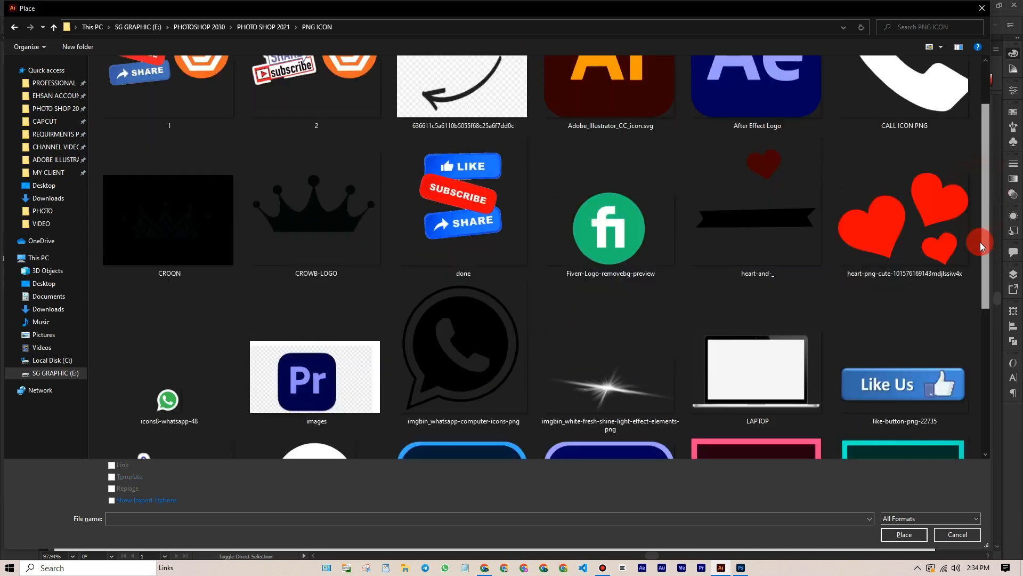
click(327, 270)
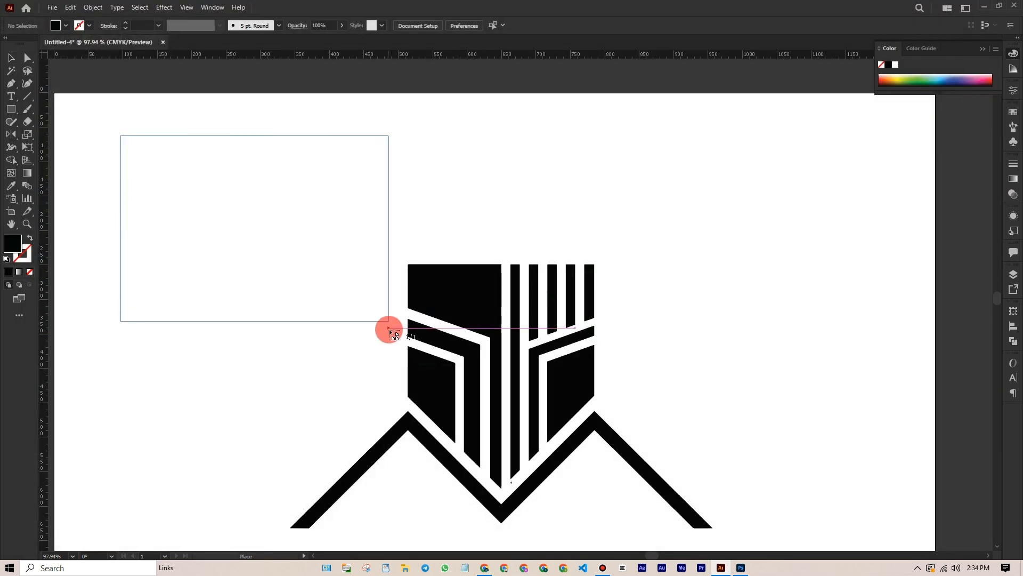
drag(389, 329, 389, 329)
click(10, 55)
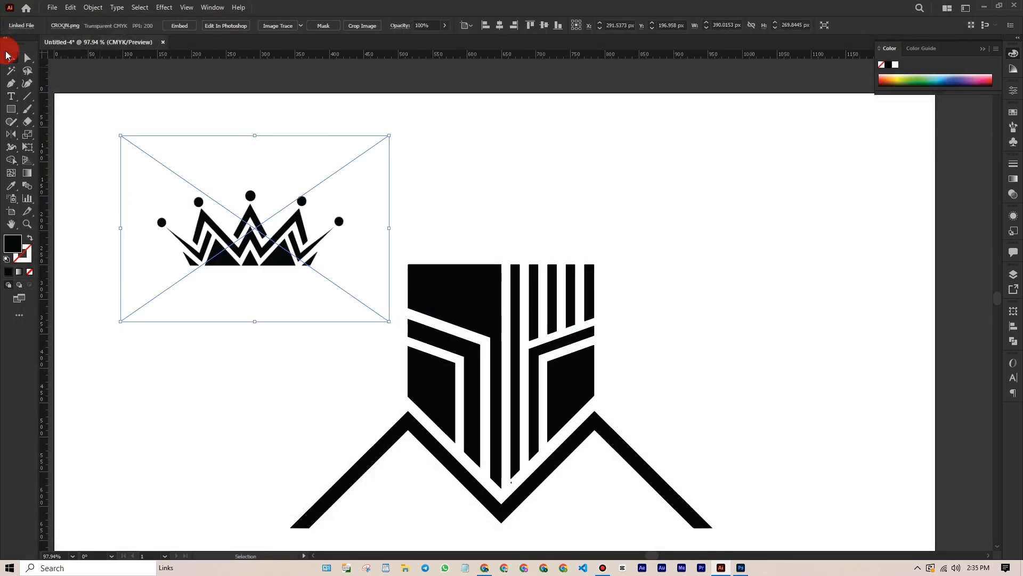
Step: Move the placed crown image slightly, Image Trace it with the Default preset and expand the tracing
click(221, 97)
mouse_move(245, 240)
mouse_down()
mouse_move(302, 237)
mouse_move(261, 244)
mouse_up()
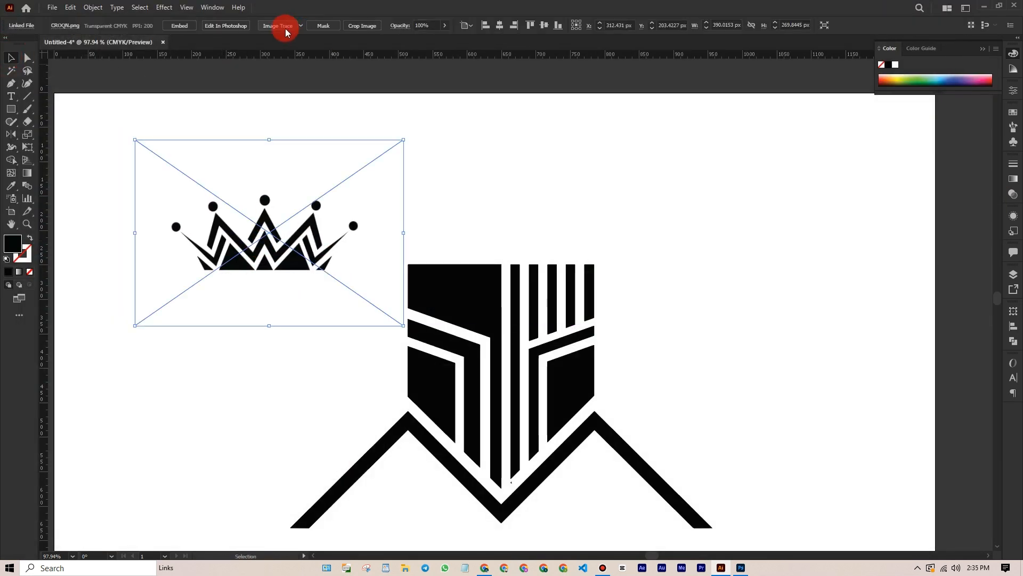
click(291, 45)
click(263, 27)
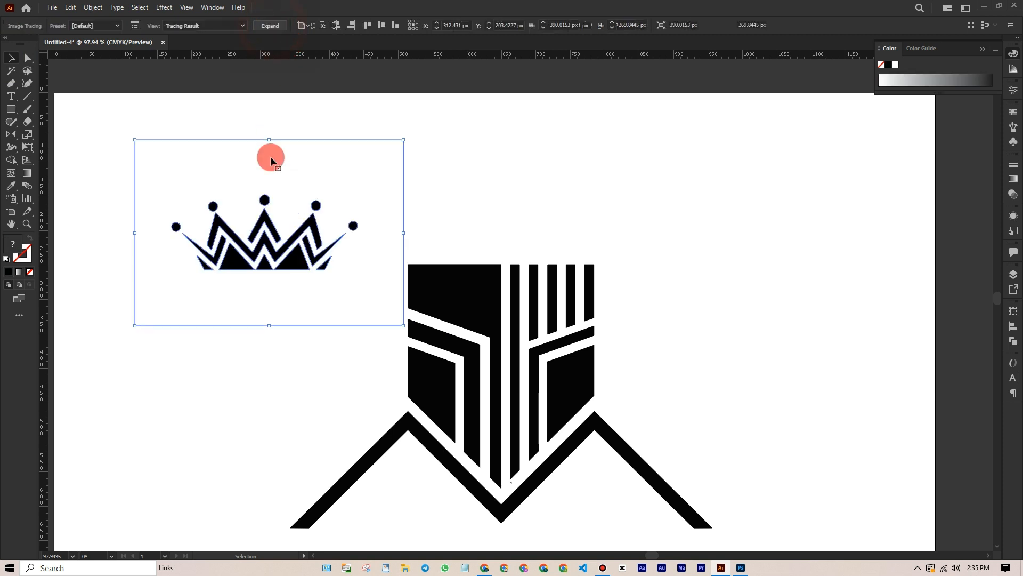
Step: Ungroup the traced crown and delete its surrounding background shape
right_click(238, 190)
click(268, 275)
click(253, 95)
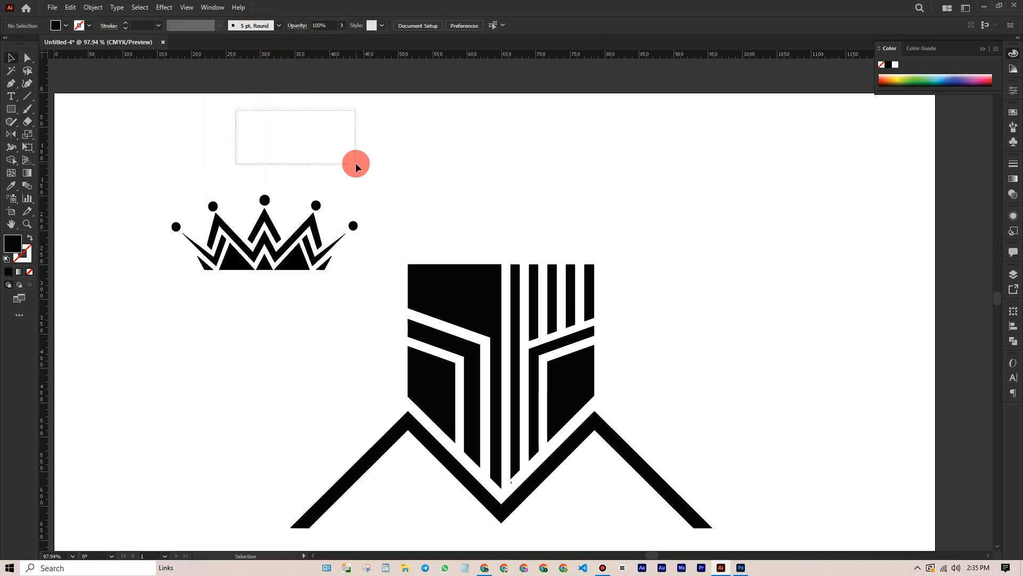
drag(356, 163, 356, 163)
key(Delete)
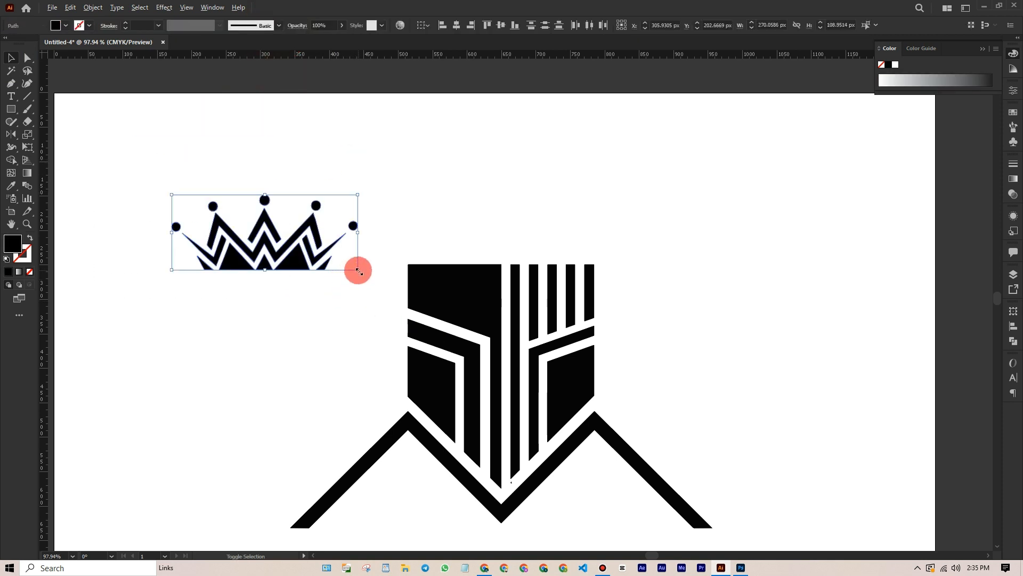
Step: Move the crown above the shield and enlarge it proportionally to about 381 px wide
drag(359, 271, 577, 235)
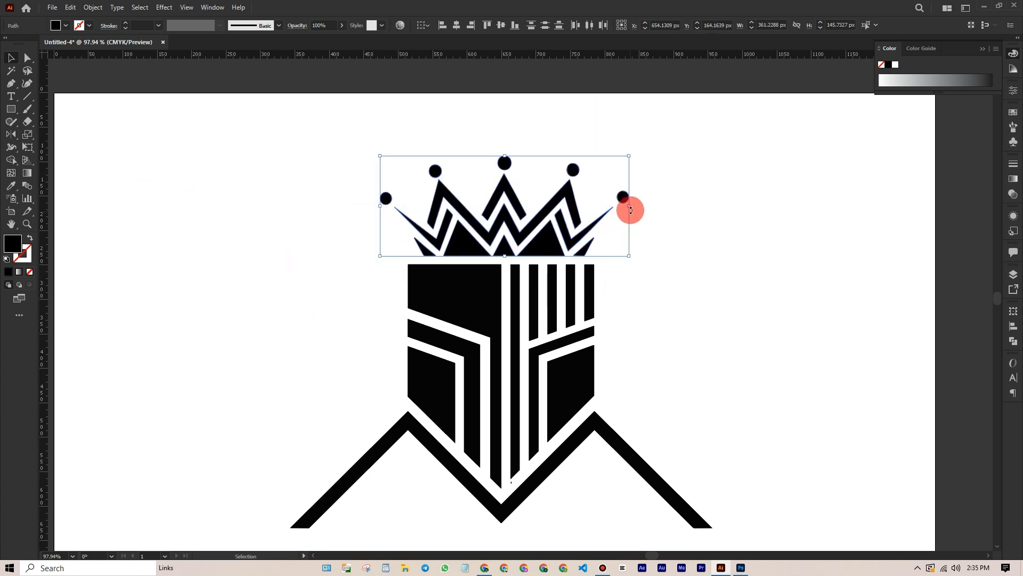
drag(631, 210, 637, 209)
drag(548, 246, 547, 242)
drag(591, 240, 746, 248)
drag(508, 230, 641, 294)
click(303, 101)
drag(304, 266, 280, 272)
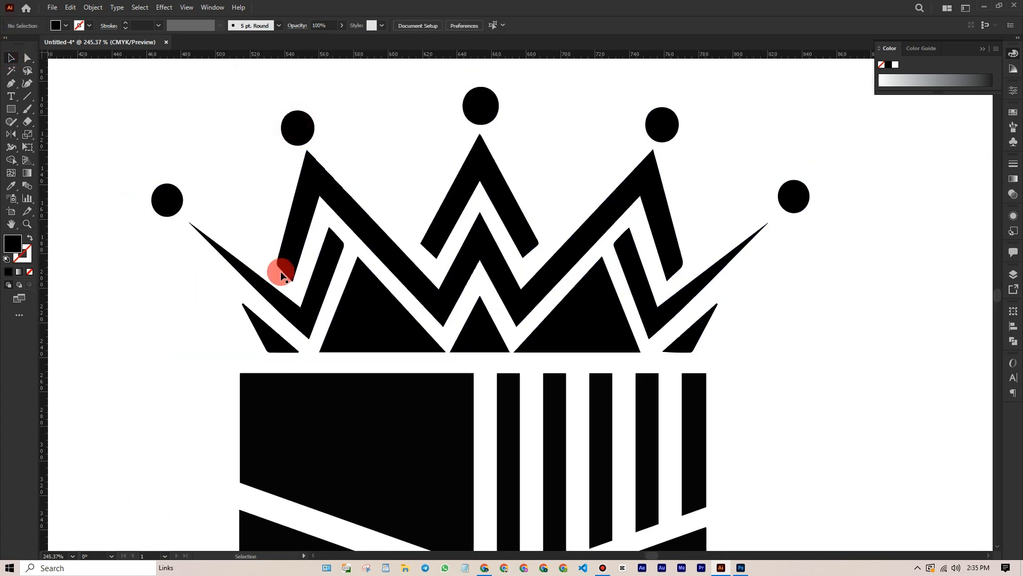
drag(136, 151, 696, 328)
key(a)
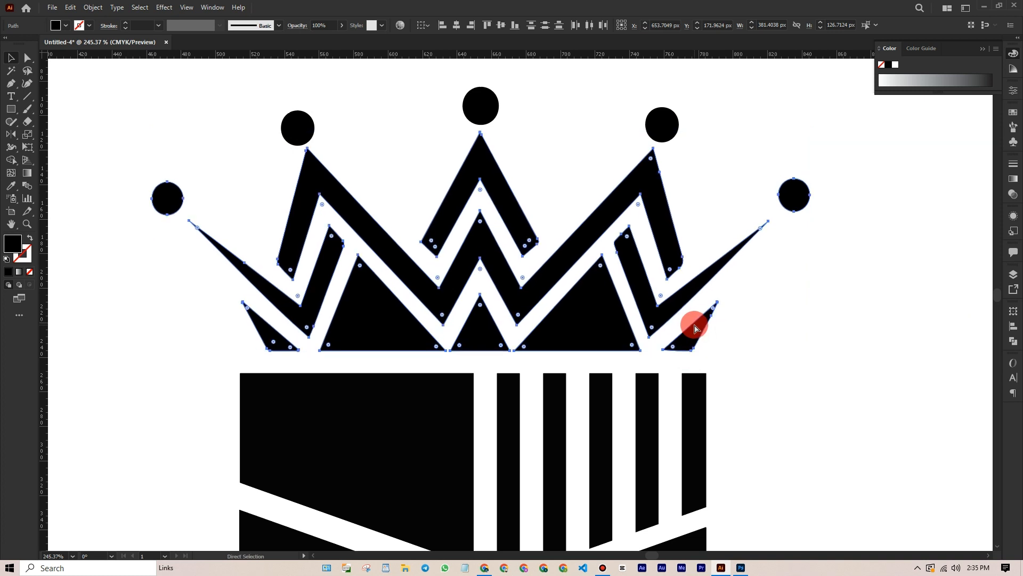
key(v)
click(90, 99)
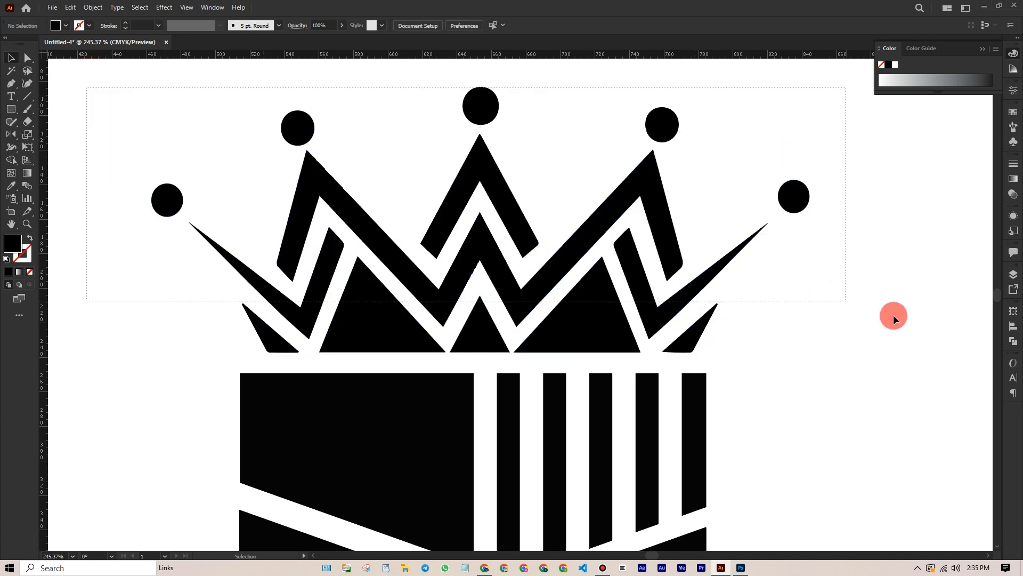
Step: Select the whole crown, resize it to about 398 by 158 px and recentre it above the shield
drag(936, 347, 794, 304)
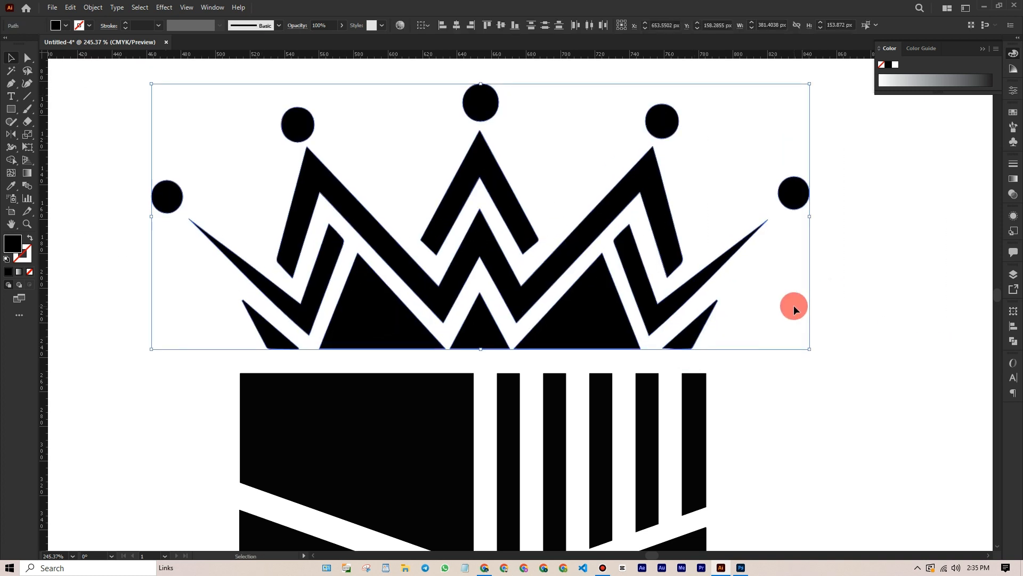
scroll(793, 304, down, 1)
drag(809, 207, 822, 208)
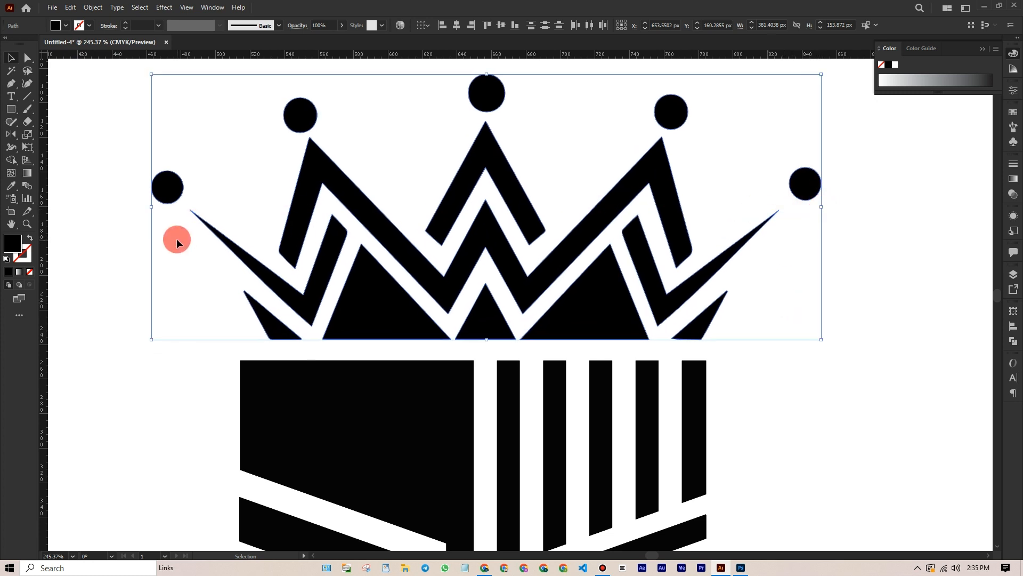
drag(151, 209, 135, 209)
scroll(493, 104, up, 4)
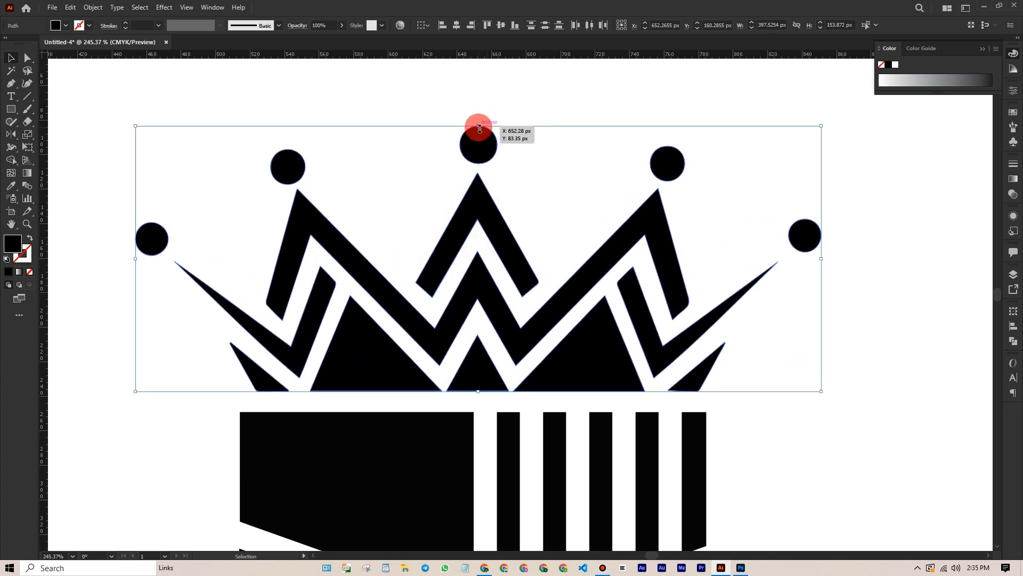
drag(480, 128, 479, 123)
drag(497, 229, 495, 238)
click(941, 317)
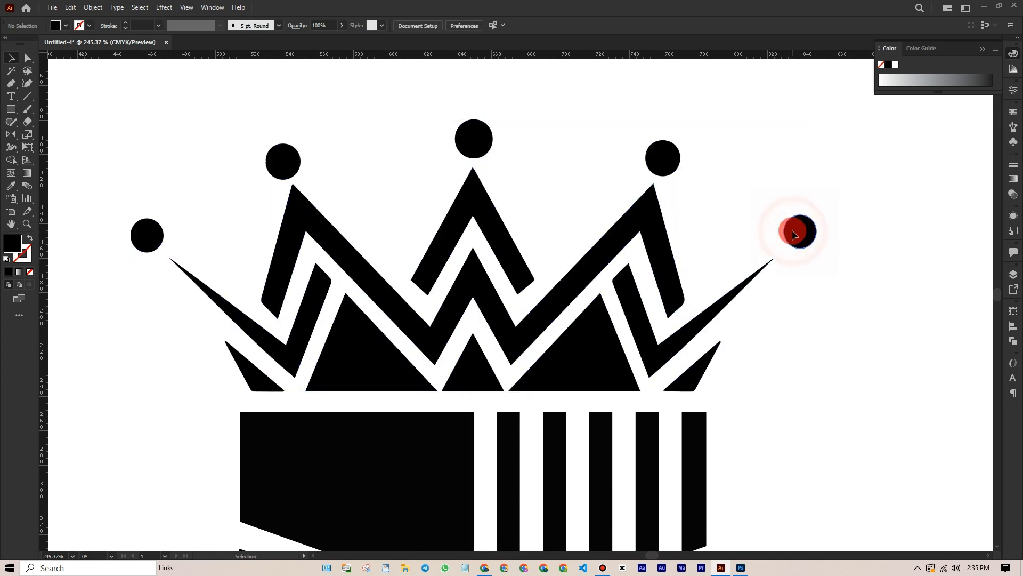
Step: Lower the crown's rightmost ball so it sits level with the leftmost ball
drag(794, 239, 794, 239)
click(799, 341)
drag(785, 324, 863, 325)
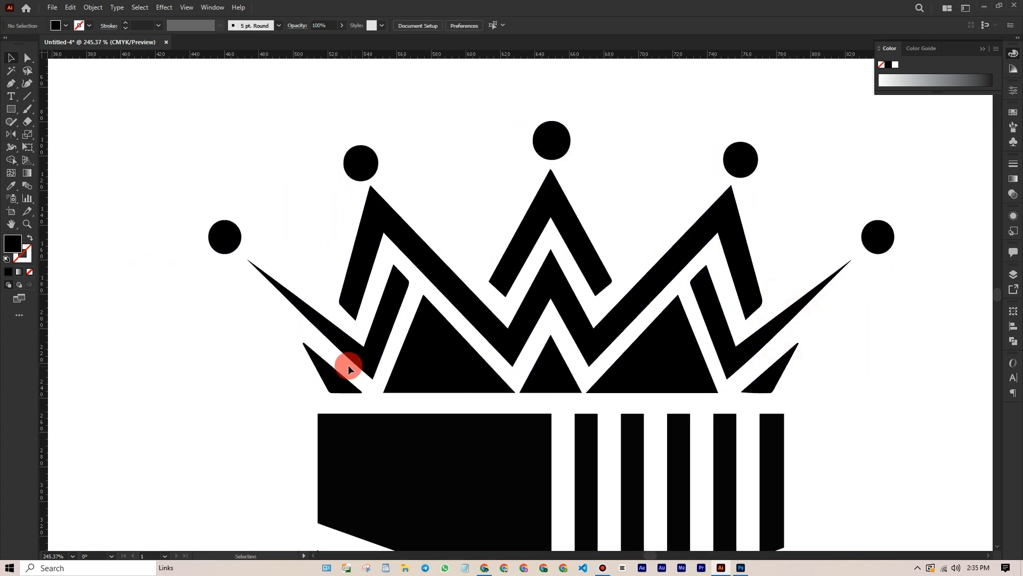
Step: Group the crown pieces, enlarge the group to about 411 by 163 px and settle it above the shield
drag(919, 376, 919, 377)
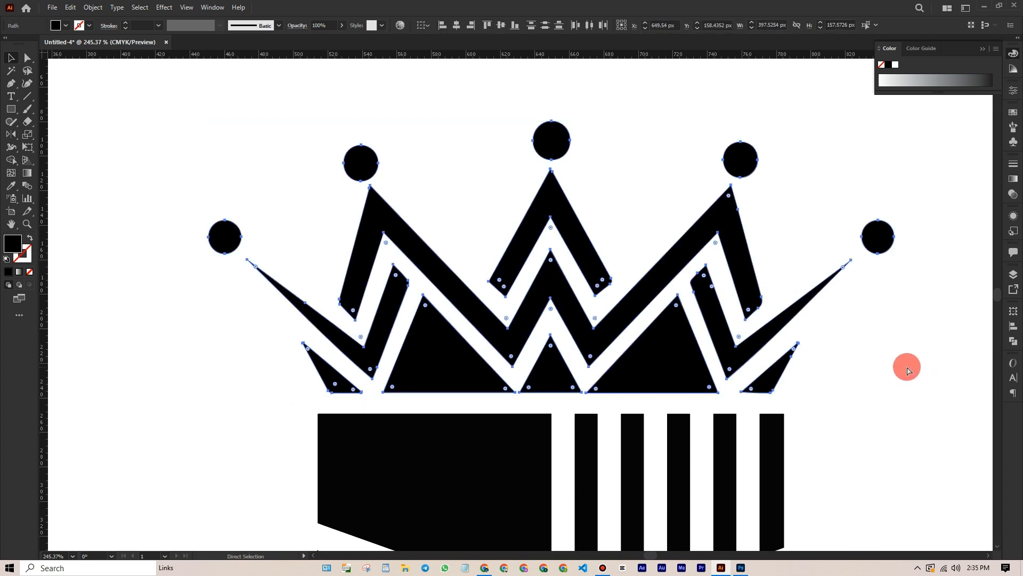
key(ctrl+g)
drag(682, 368, 685, 370)
drag(900, 263, 908, 261)
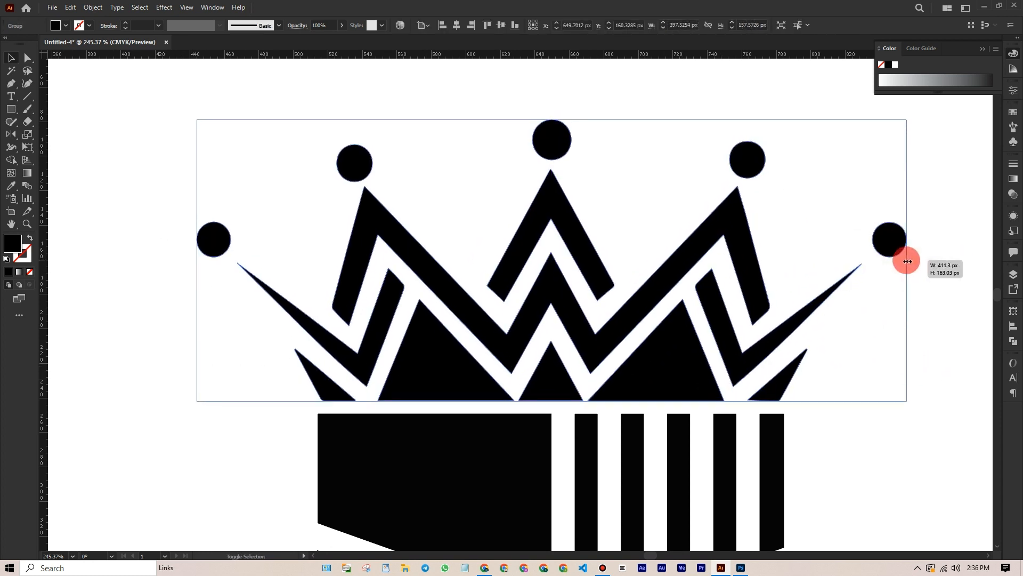
drag(667, 358, 667, 356)
click(859, 443)
Step: Select the crown, shield and roofline and scale the whole logo down slightly on the artboard
key(z)
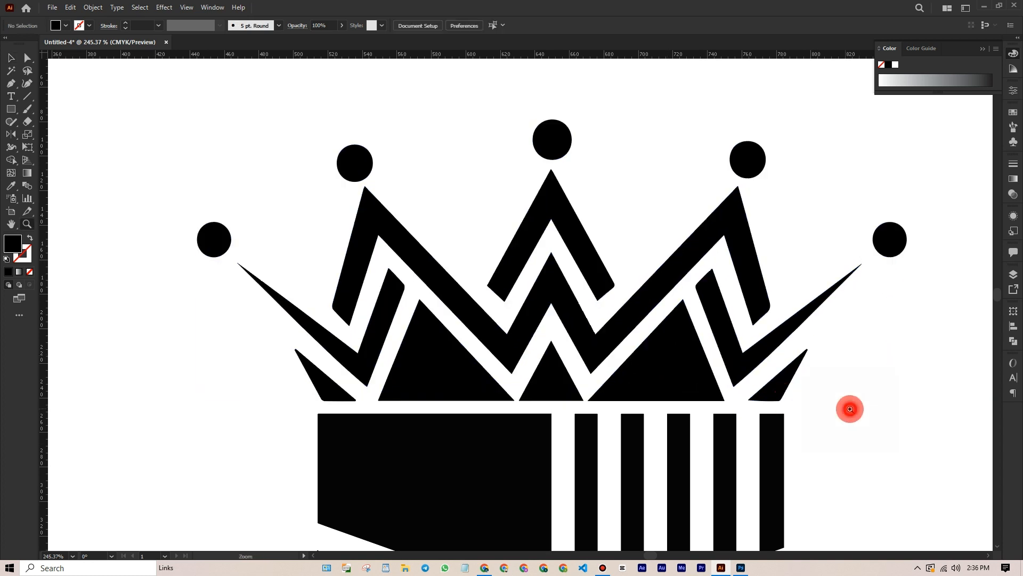
drag(850, 409, 631, 297)
click(11, 58)
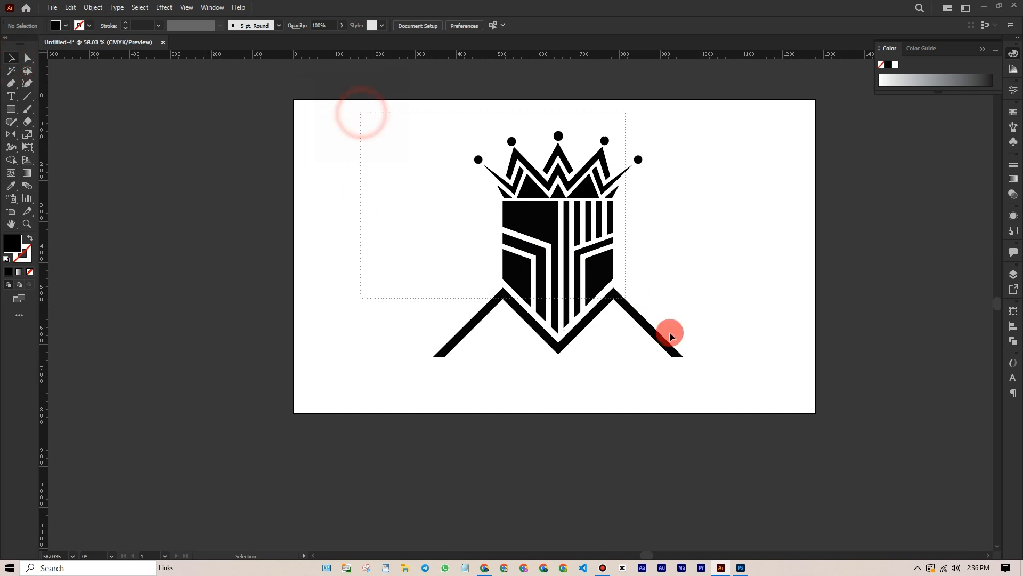
mouse_move(670, 335)
mouse_down()
mouse_move(698, 363)
mouse_move(666, 342)
mouse_up()
key(z)
drag(582, 214, 765, 267)
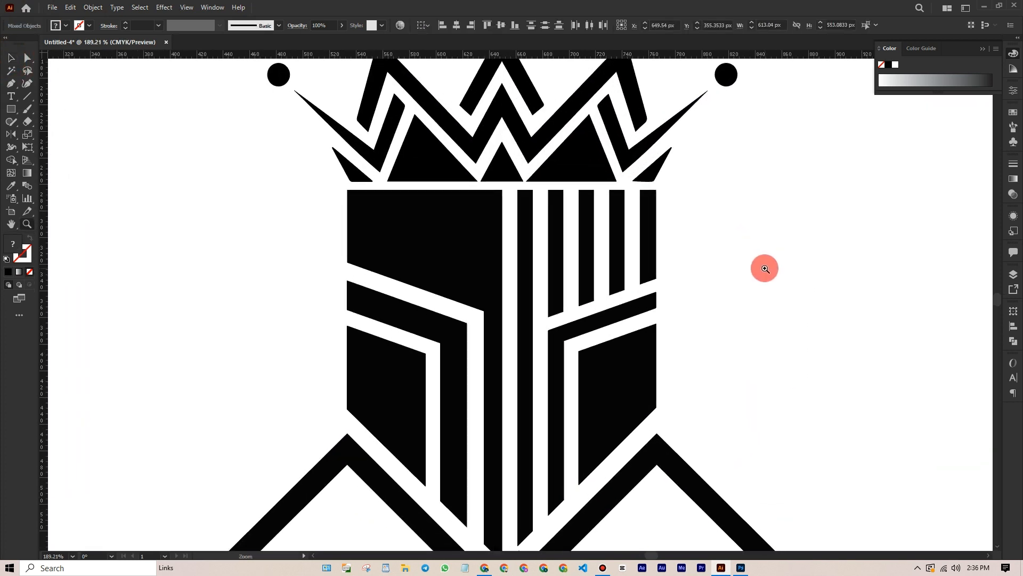
Step: Select the scaled crown and group it
click(11, 60)
click(236, 178)
drag(255, 81, 250, 213)
drag(783, 305, 782, 305)
key(ctrl+g)
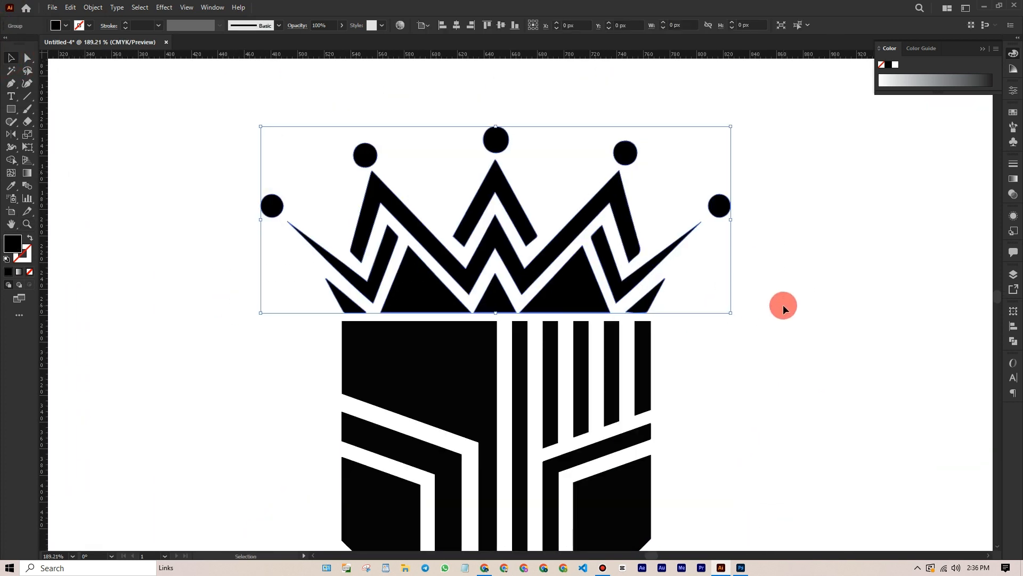
click(727, 370)
Step: Draw a small black rectangle about 29 by 25 px on the empty area beside the shield
drag(730, 277, 748, 78)
key(z)
drag(795, 346, 549, 321)
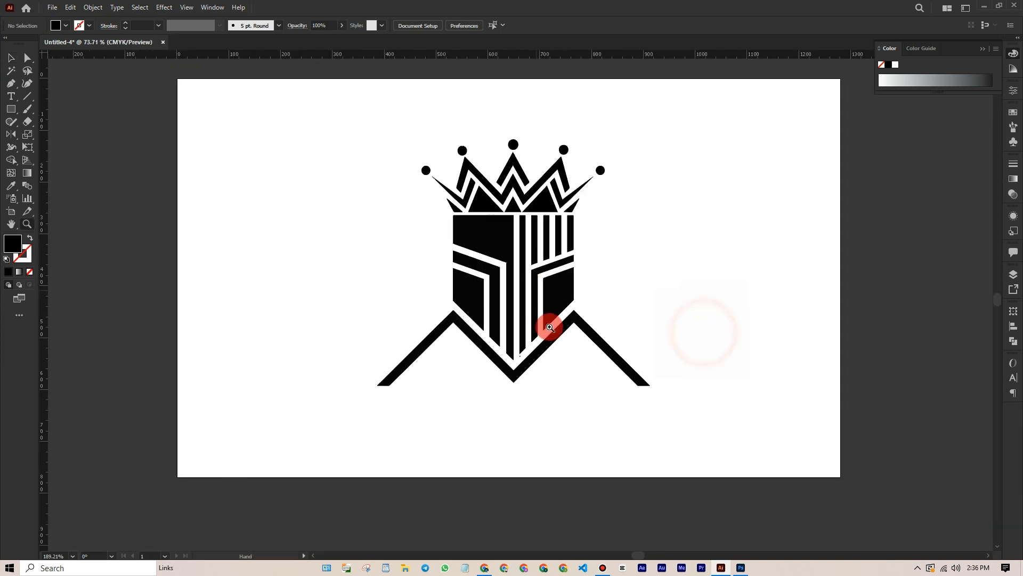
drag(441, 247, 466, 229)
drag(11, 109, 60, 113)
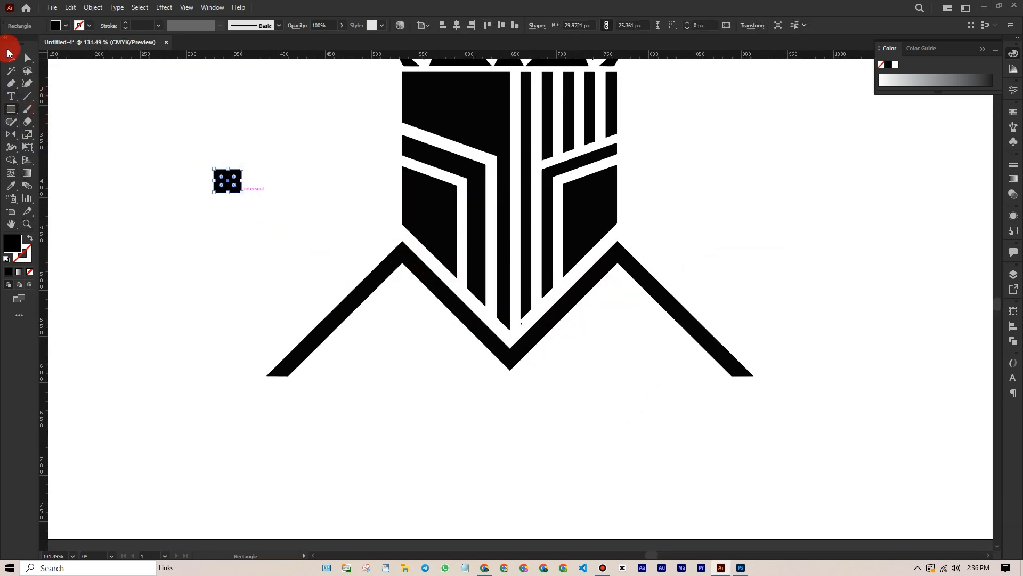
key(z)
drag(200, 177, 503, 226)
scroll(425, 208, up, 1)
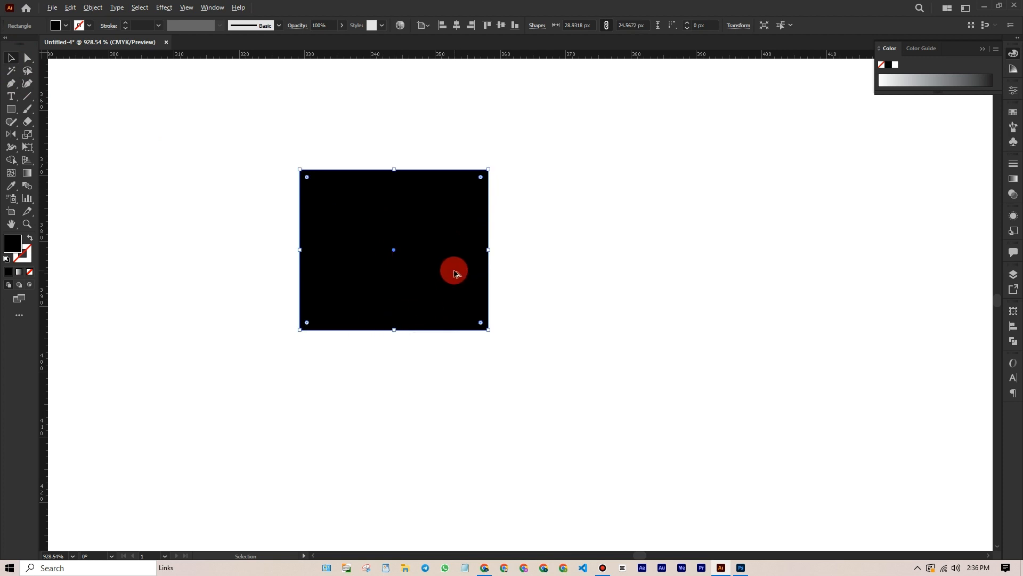
Step: Duplicate the small rectangle sideways and downward with narrow gaps to form a four-pane window
drag(452, 271, 676, 267)
key(ctrl+z)
drag(475, 238, 697, 239)
drag(394, 115, 565, 223)
drag(568, 316, 565, 160)
drag(565, 160, 566, 346)
drag(644, 319, 143, 197)
Step: Move the four-pane window beneath the left roof peak and scale it down to fit the gable
drag(155, 100, 404, 245)
drag(304, 182, 564, 409)
drag(554, 396, 555, 392)
drag(648, 413, 453, 418)
drag(642, 414, 422, 335)
drag(422, 335, 528, 341)
Step: Copy the window across to the matching position beneath the right roof peak
drag(347, 336, 1, 101)
click(313, 331)
drag(335, 274, 717, 274)
click(724, 377)
drag(724, 377, 435, 359)
Step: Draw a pointed black wedge about 89 by 24 px extending outward from the left roof's lower end with the Pen tool
drag(290, 366, 362, 366)
click(8, 108)
drag(429, 354, 587, 341)
drag(586, 327, 566, 449)
click(7, 85)
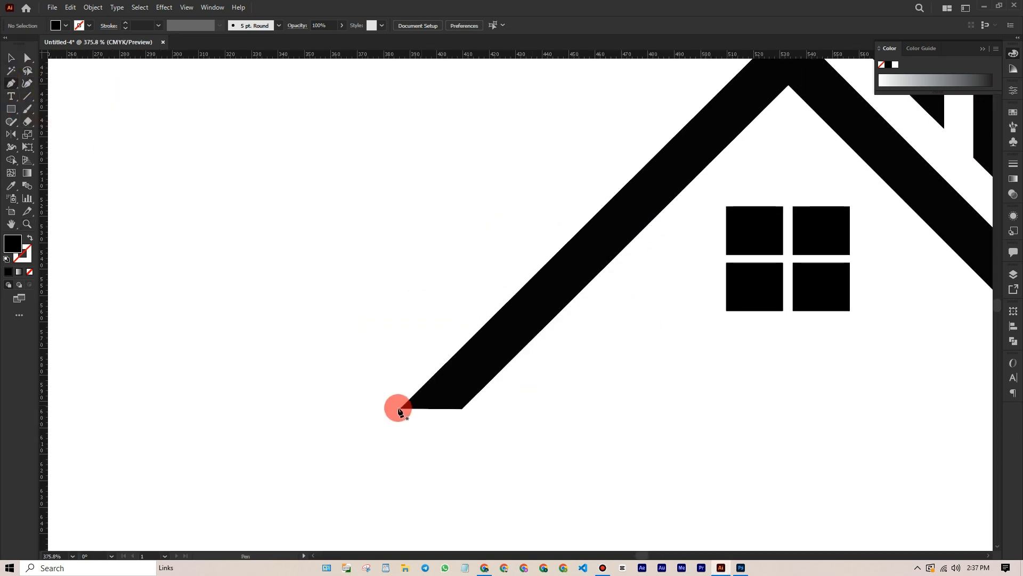
click(462, 409)
drag(357, 411, 498, 413)
click(372, 410)
click(605, 347)
click(8, 56)
click(444, 200)
Step: Copy the wedge over to the right roof end and reflect it across the vertical axis
key(z)
drag(562, 360, 353, 356)
click(10, 51)
drag(424, 367, 788, 374)
right_click(788, 373)
mouse_move(807, 305)
click(714, 343)
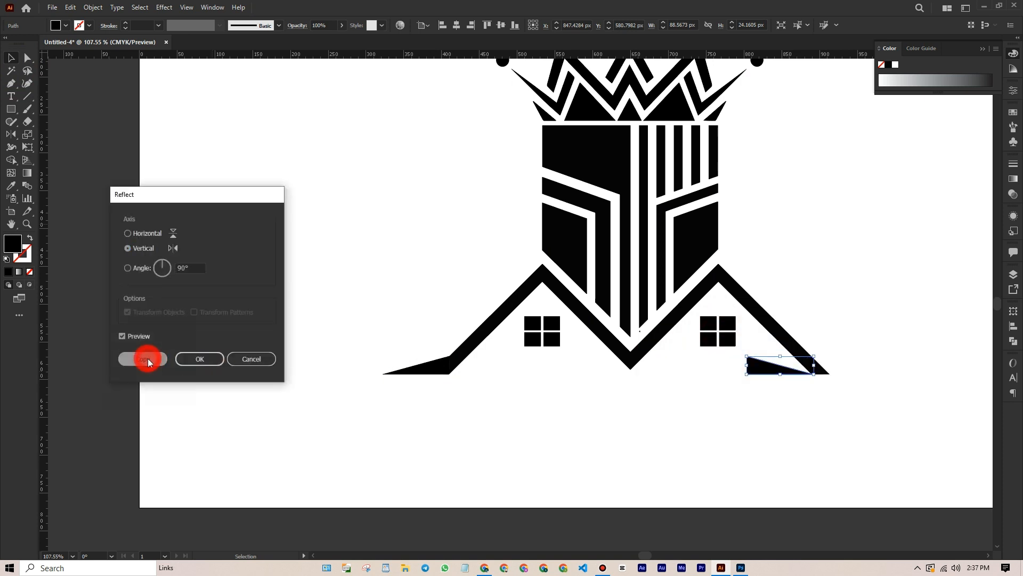
click(148, 359)
Step: Position the mirrored wedge against the right roof leg's lower end, pointing outward
key(z)
drag(879, 367, 986, 367)
drag(471, 361, 700, 362)
Step: Fill the mirrored wedge with a mid grey
click(1013, 69)
click(664, 370)
double_click(13, 244)
click(185, 238)
click(314, 244)
click(974, 91)
Step: Nudge the grey wedge toward the right roof leg and merge the two with Shape Builder
drag(430, 277, 889, 453)
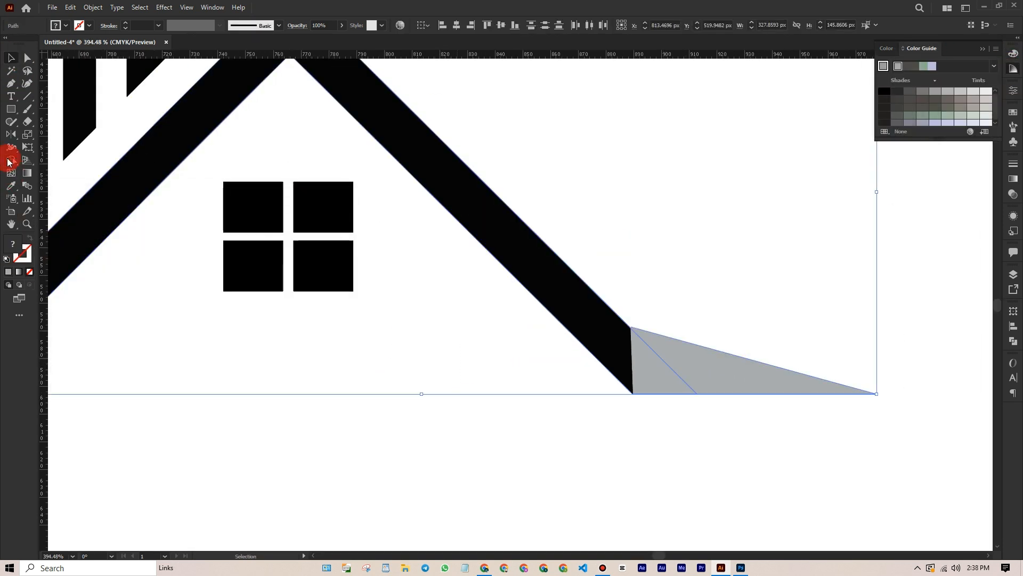
click(11, 160)
click(11, 58)
click(719, 374)
key(Left)
click(653, 220)
drag(462, 301, 823, 475)
click(11, 160)
drag(593, 331, 709, 368)
Step: Merge the left wedge with the left half of the roofline into one grey shape using Shape Builder
key(z)
mouse_move(597, 392)
mouse_down()
mouse_move(762, 413)
mouse_move(582, 381)
mouse_up()
mouse_move(266, 373)
mouse_down()
mouse_move(618, 425)
mouse_move(400, 298)
mouse_up()
click(11, 160)
drag(554, 314, 426, 394)
drag(597, 337, 421, 346)
click(10, 58)
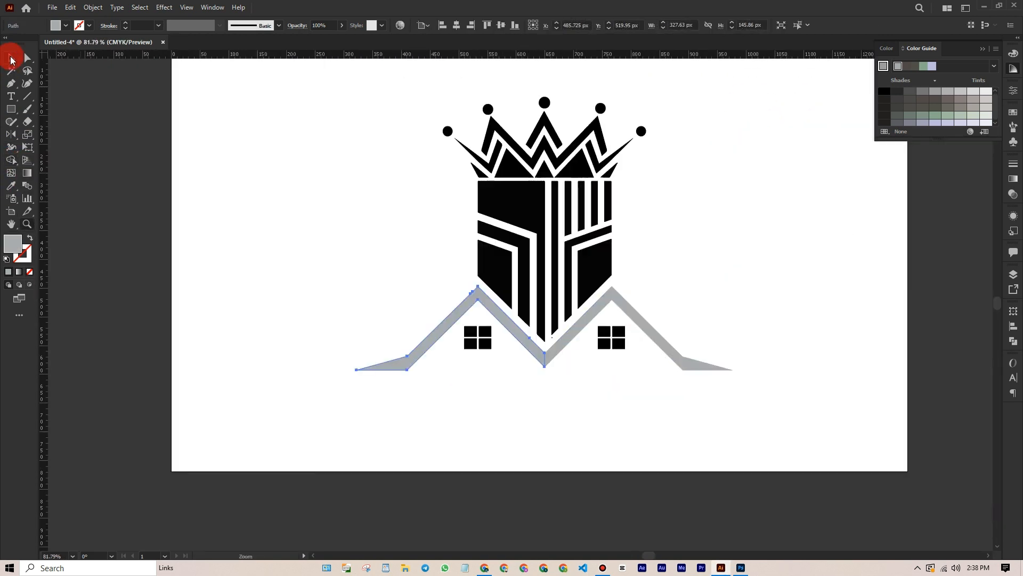
Step: Remove the stray speck beneath the central bars and the leftover invisible V path along the bars' lower ends
key(z)
drag(716, 337, 762, 341)
drag(410, 328, 554, 346)
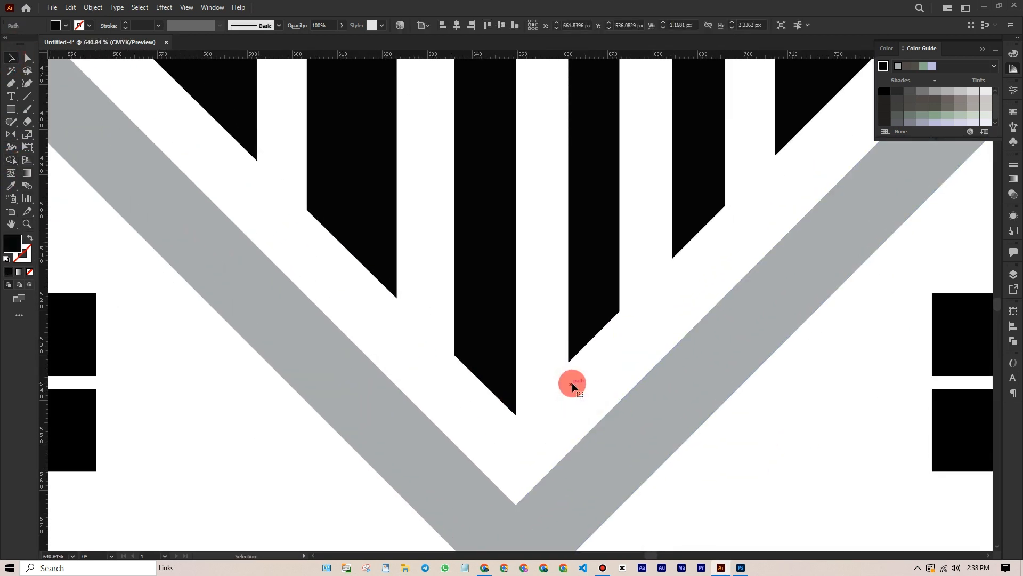
drag(612, 385, 495, 334)
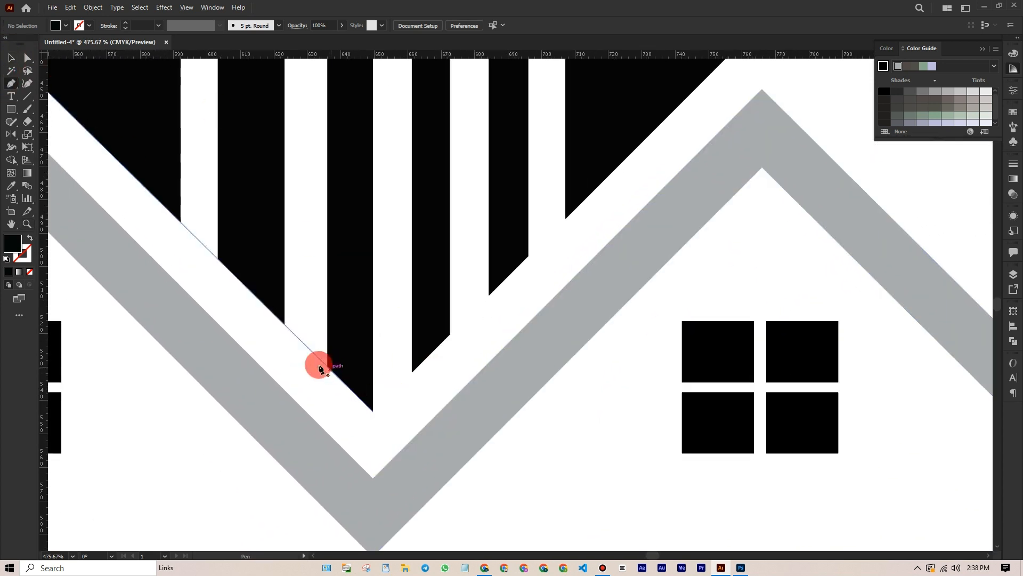
click(11, 58)
click(300, 365)
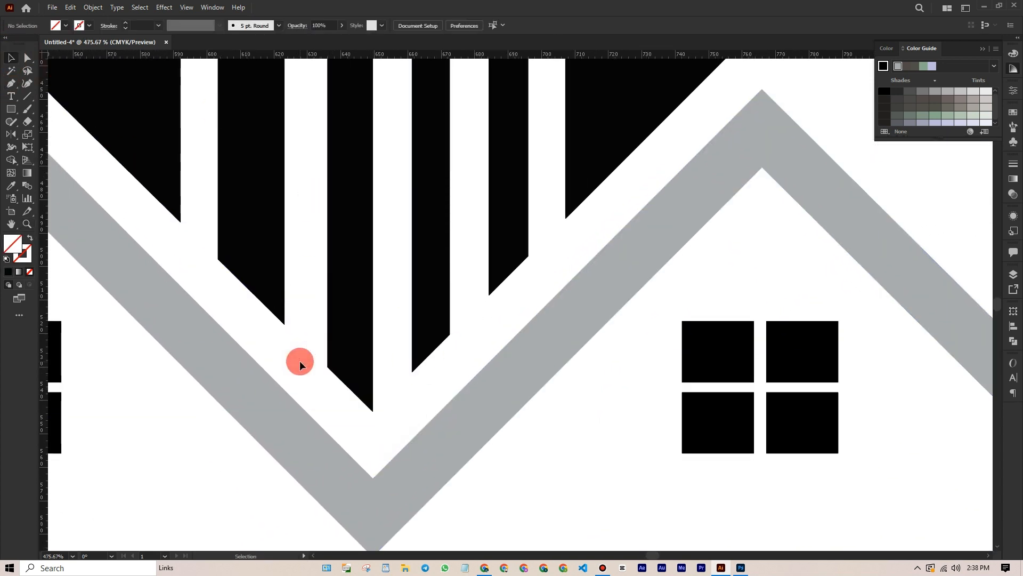
Step: Enlarge the whole logo, crown to roofline, so that it nearly fills the artboard's height
drag(660, 131, 603, 193)
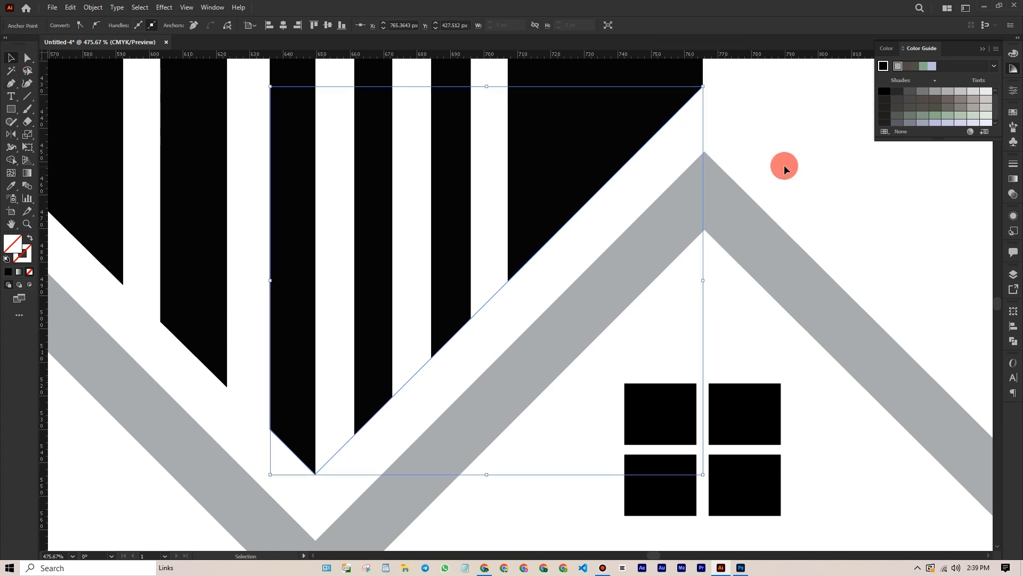
click(785, 166)
drag(719, 299, 554, 290)
click(984, 48)
drag(702, 254, 737, 264)
drag(721, 293, 669, 293)
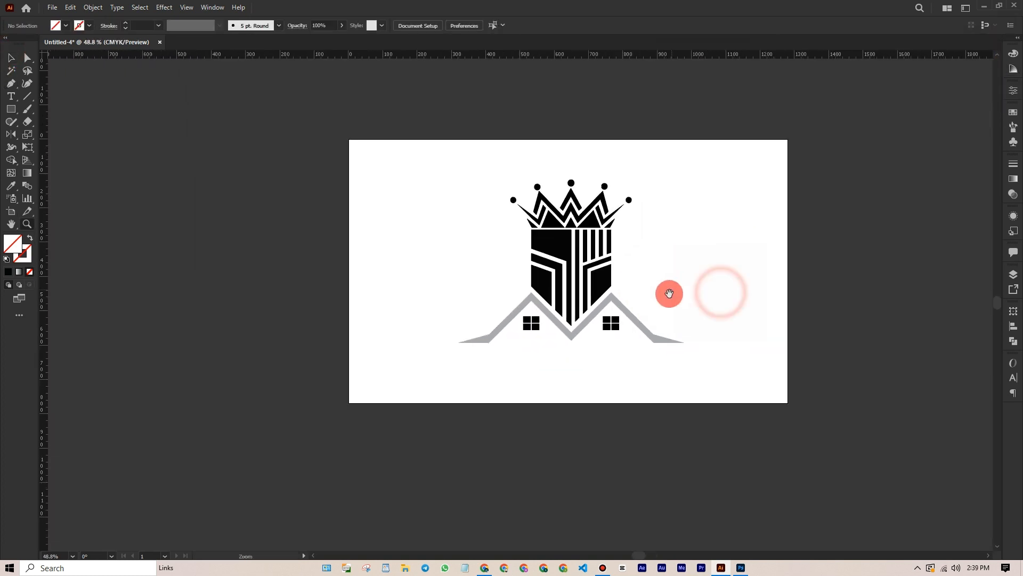
key(v)
drag(411, 175, 656, 324)
drag(685, 342, 734, 376)
drag(612, 291, 612, 297)
click(663, 263)
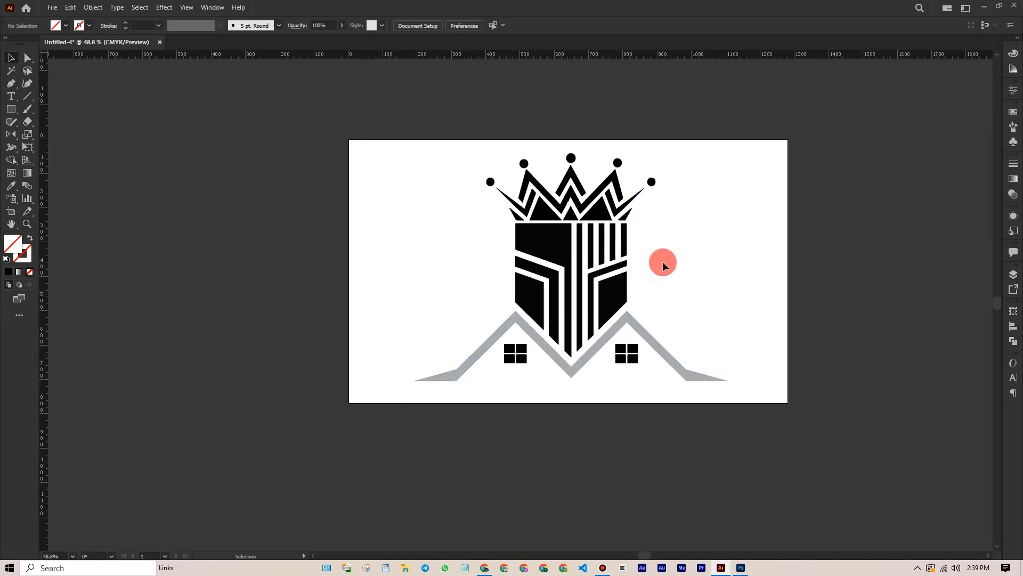
Step: Scale the whole logo down to about half the artboard's width and move it up to leave room for text below
click(609, 267)
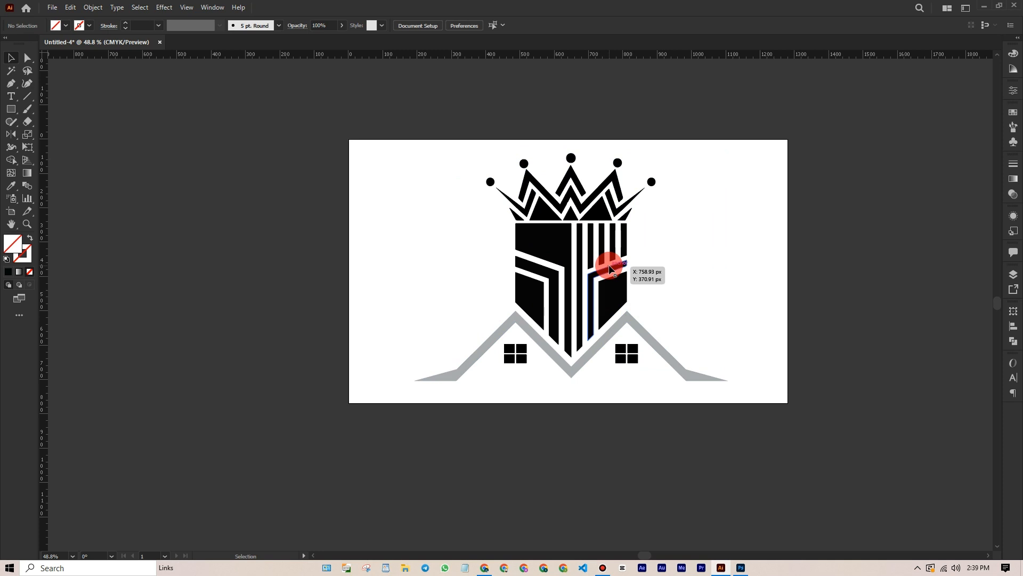
drag(624, 190, 661, 190)
drag(262, 79, 959, 549)
drag(785, 298, 706, 298)
drag(486, 278, 506, 206)
click(801, 228)
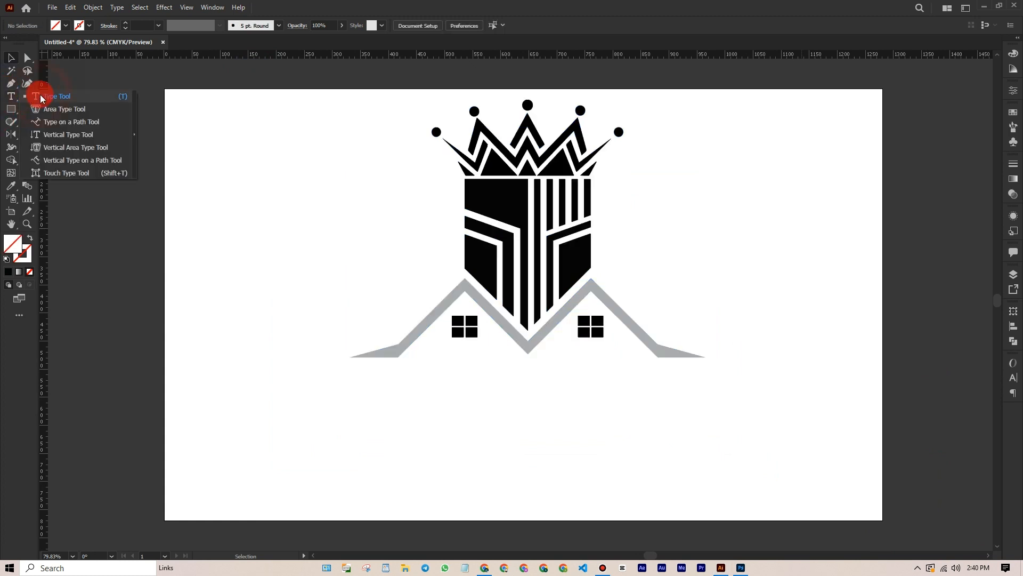
Step: Add the title ROYAL below the roofline at about 196 pt and set it in Cinzel Bold
click(42, 97)
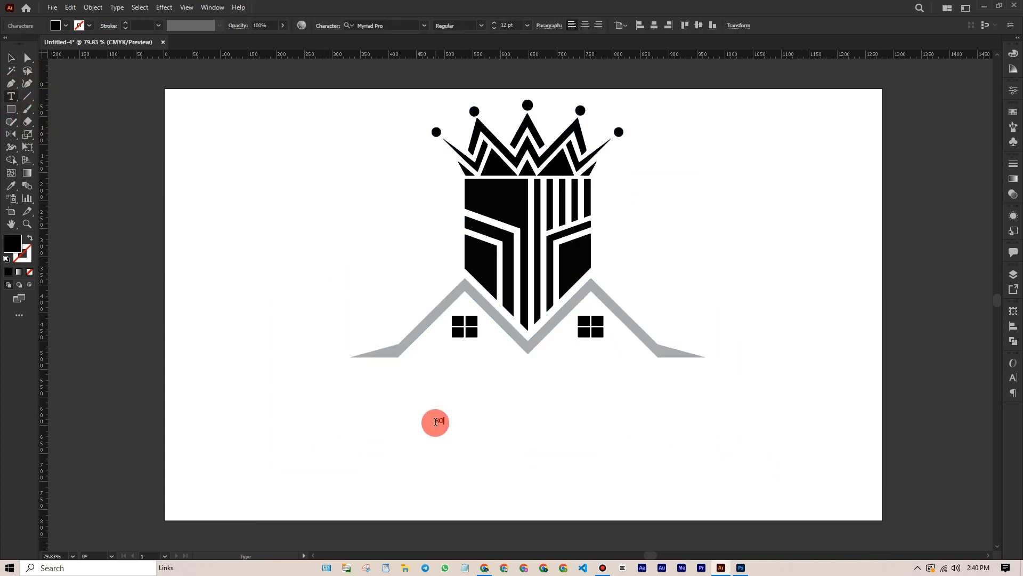
drag(459, 424, 797, 414)
click(1013, 385)
click(990, 374)
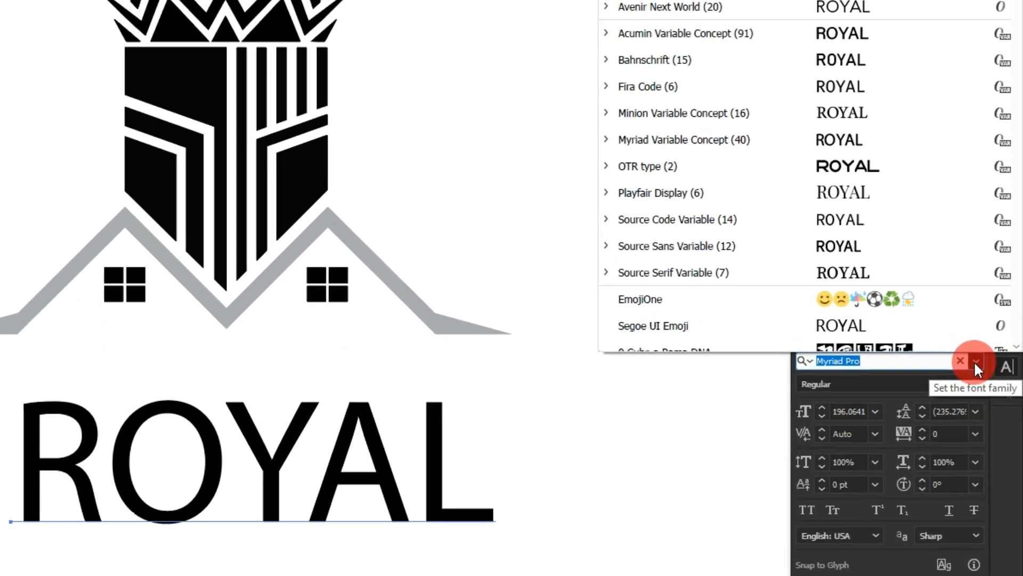
text(CIZ)
key(BackSpace)
text(NZEL)
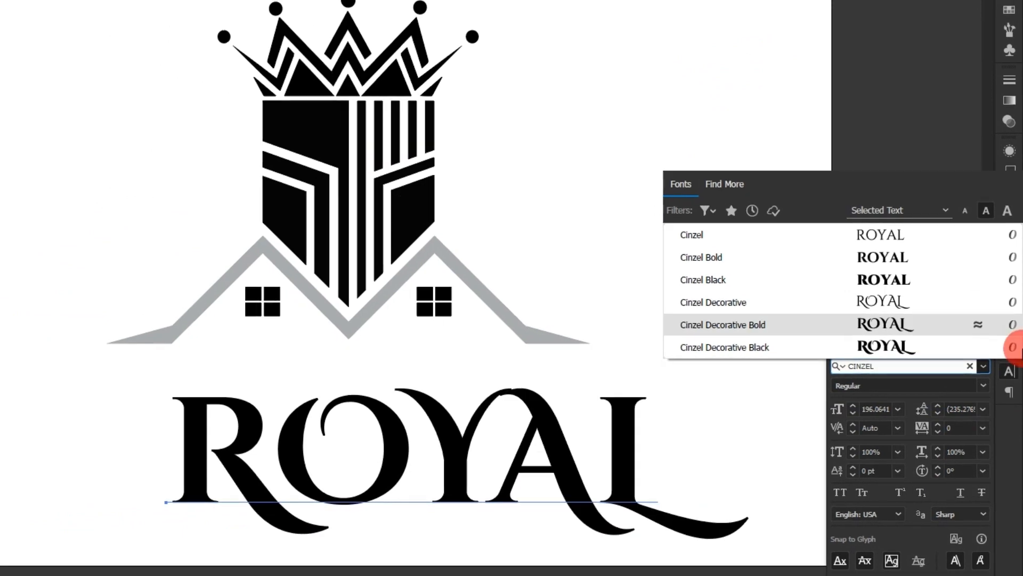
click(901, 257)
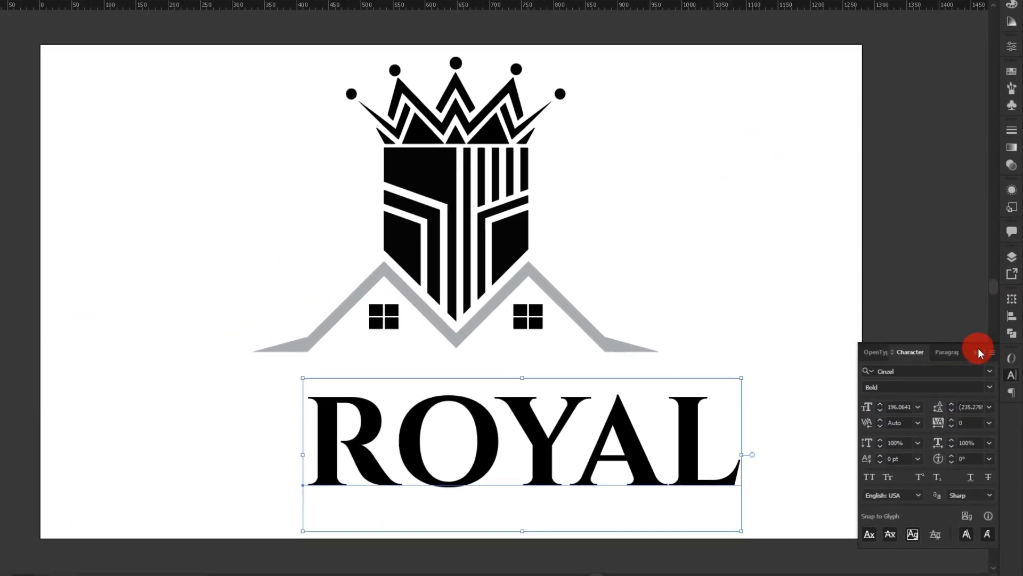
click(978, 352)
click(860, 348)
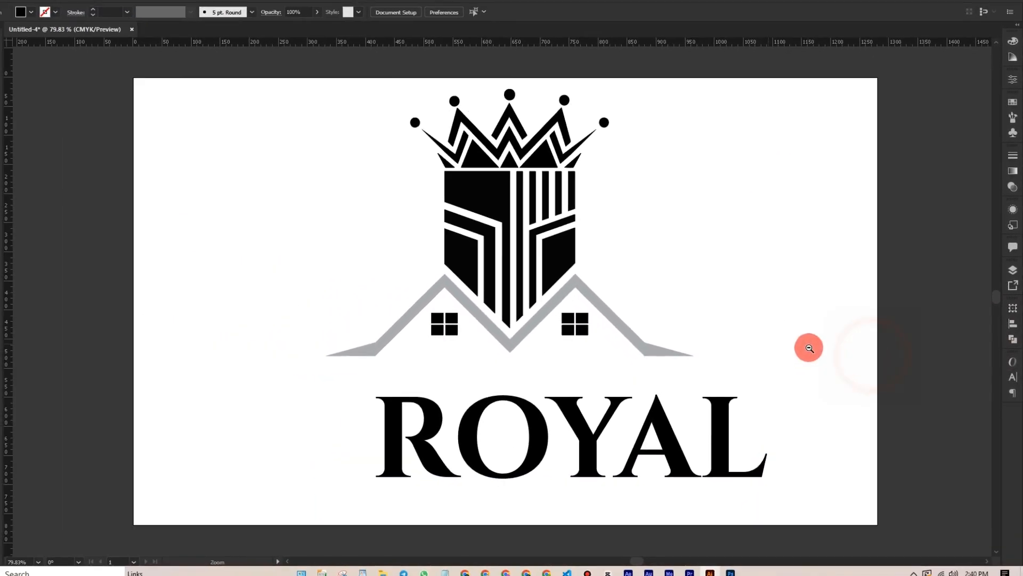
Step: Reduce ROYAL to about 186 pt and position it close beneath the roofline, roughly as wide as the emblem
key(z)
alt+click(856, 348)
drag(561, 342, 837, 405)
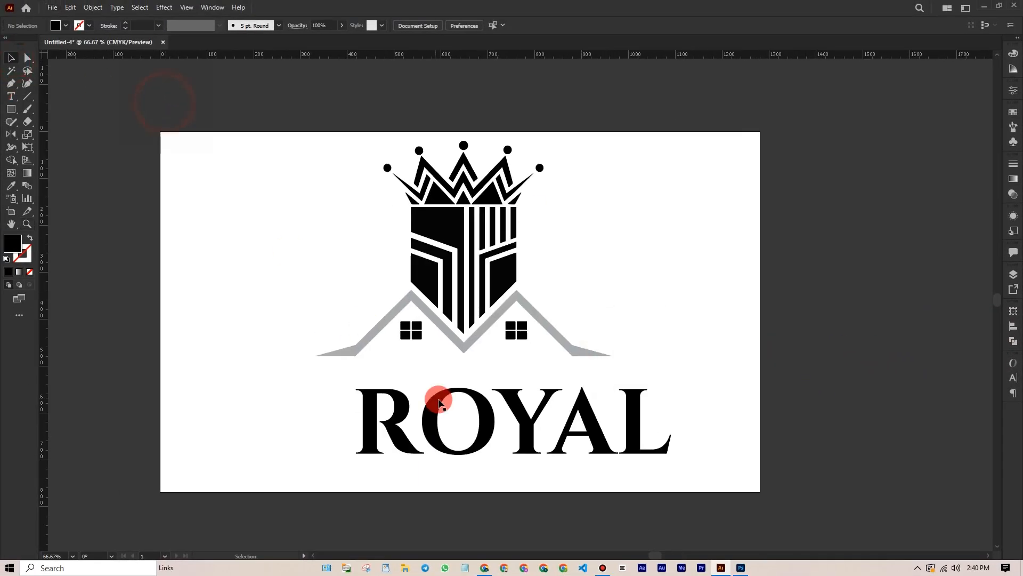
mouse_move(438, 402)
mouse_down()
mouse_move(447, 409)
mouse_move(447, 388)
mouse_up()
drag(249, 142, 743, 318)
drag(502, 271, 502, 270)
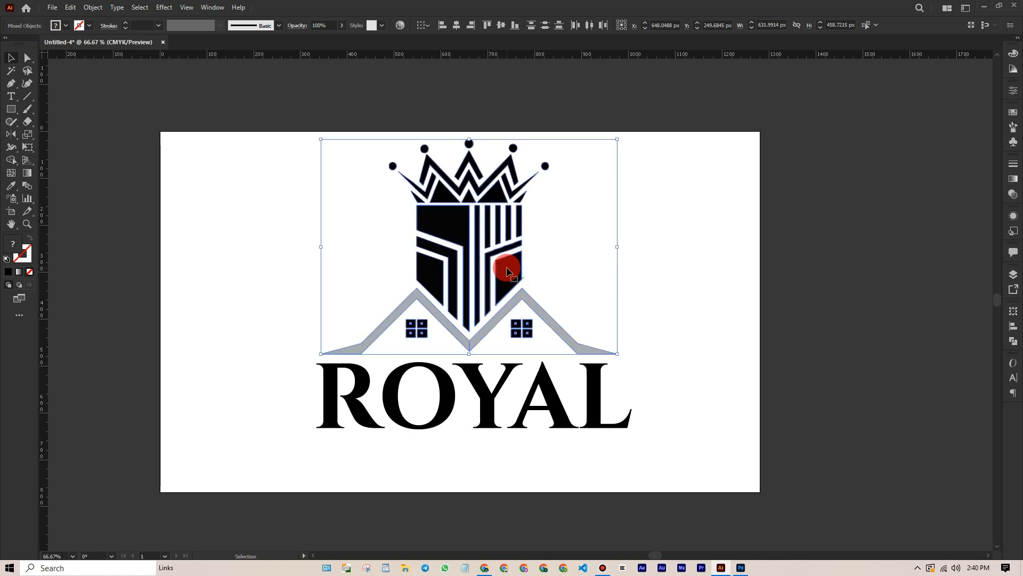
click(592, 385)
drag(632, 406, 624, 406)
drag(591, 397, 590, 394)
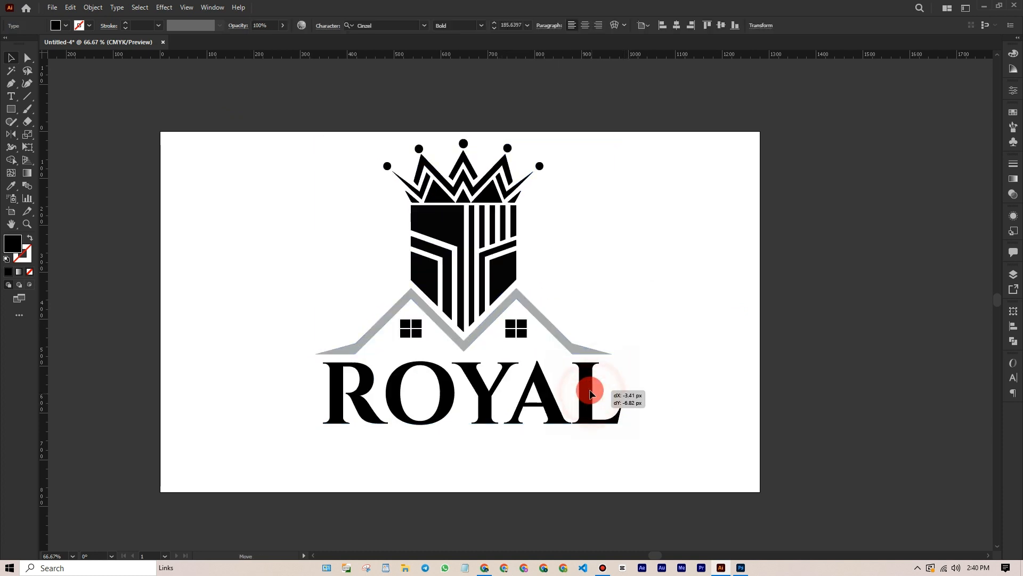
click(652, 387)
Step: Scale the emblem and ROYAL down together to about 515 px wide and shift them up the artboard
drag(652, 388, 662, 379)
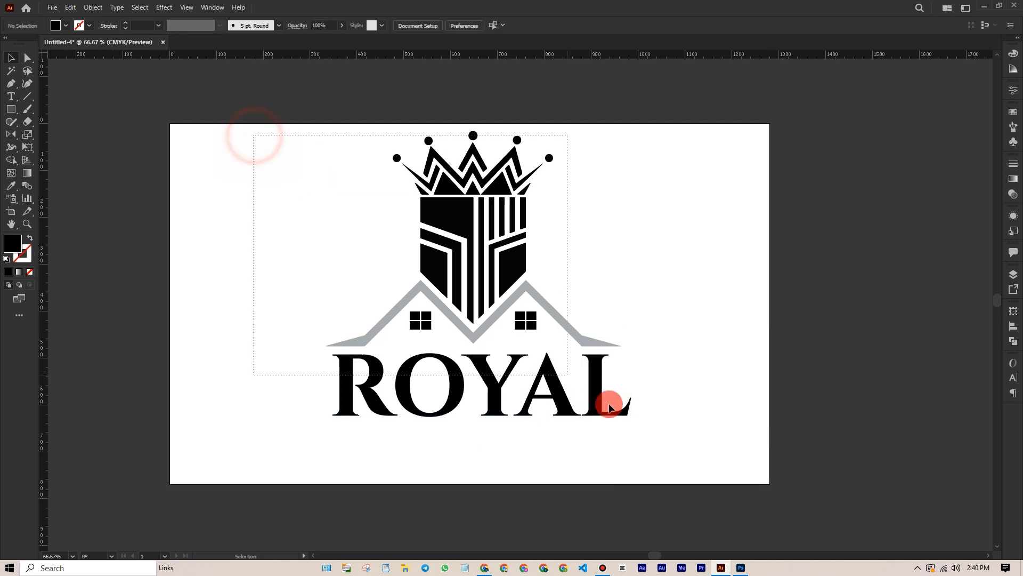
mouse_move(609, 404)
mouse_down()
mouse_move(652, 444)
mouse_move(599, 413)
mouse_up()
drag(568, 352, 570, 328)
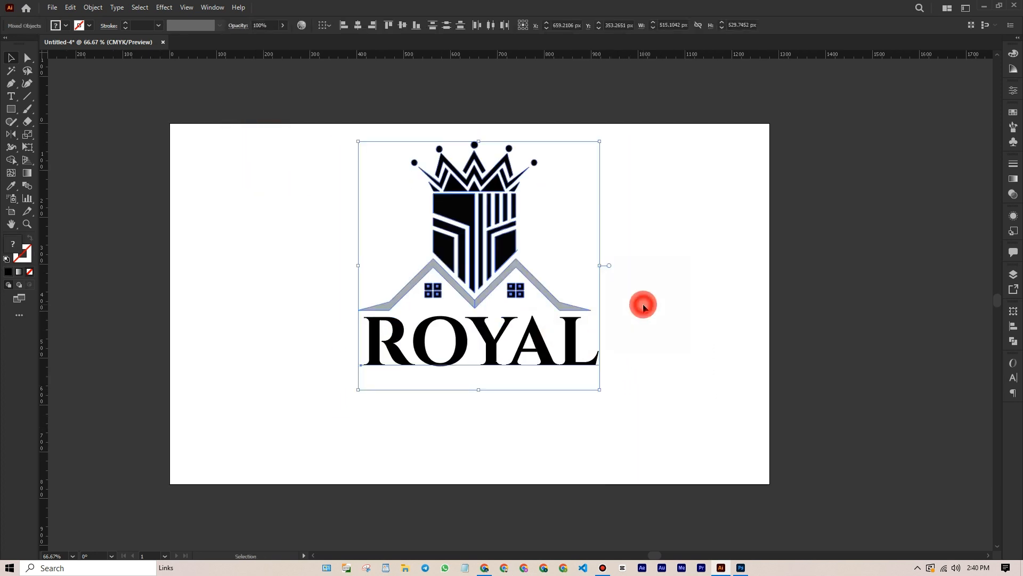
click(643, 306)
Step: Duplicate ROYAL directly below itself and replace the copy's text with ESTATES AND BUILDERS
click(462, 343)
drag(462, 333, 461, 388)
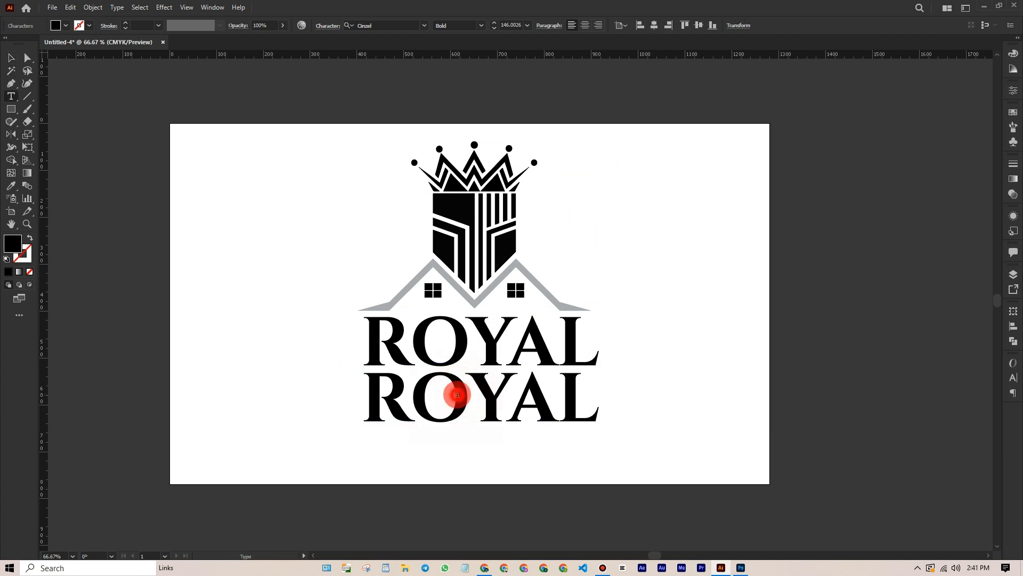
double_click(457, 394)
text(ESTATES AND BUI)
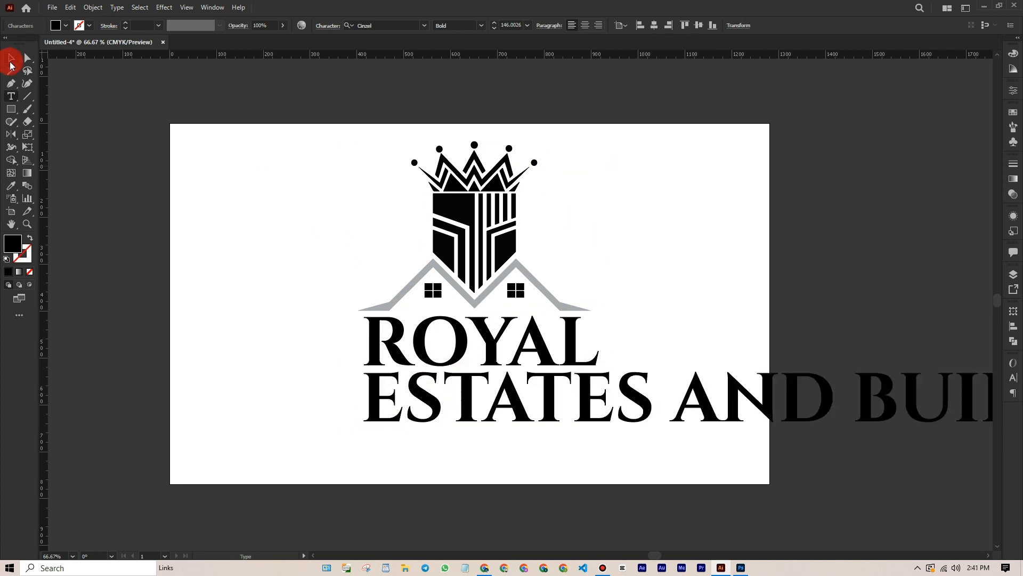
Step: Shrink the ESTATES AND BUILDERS tagline to about 28.6 pt and place it under ROYAL, aligned with its left edge
click(10, 64)
click(792, 386)
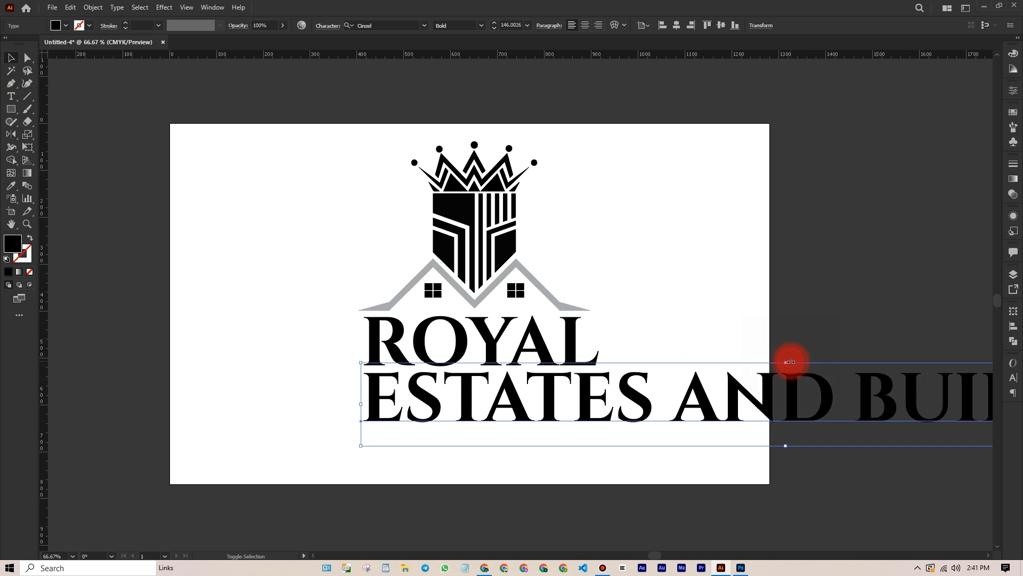
drag(791, 362, 798, 407)
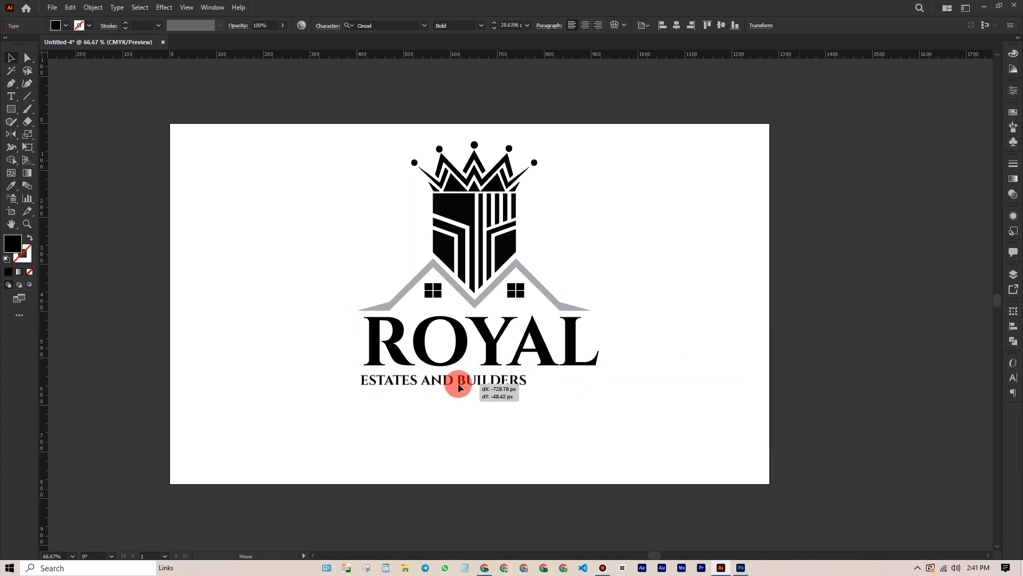
drag(459, 383, 460, 381)
Step: Set the tagline in regular Cinzel and widen its letter spacing to span the full width of ROYAL
key(ctrl+space)
drag(450, 390, 555, 352)
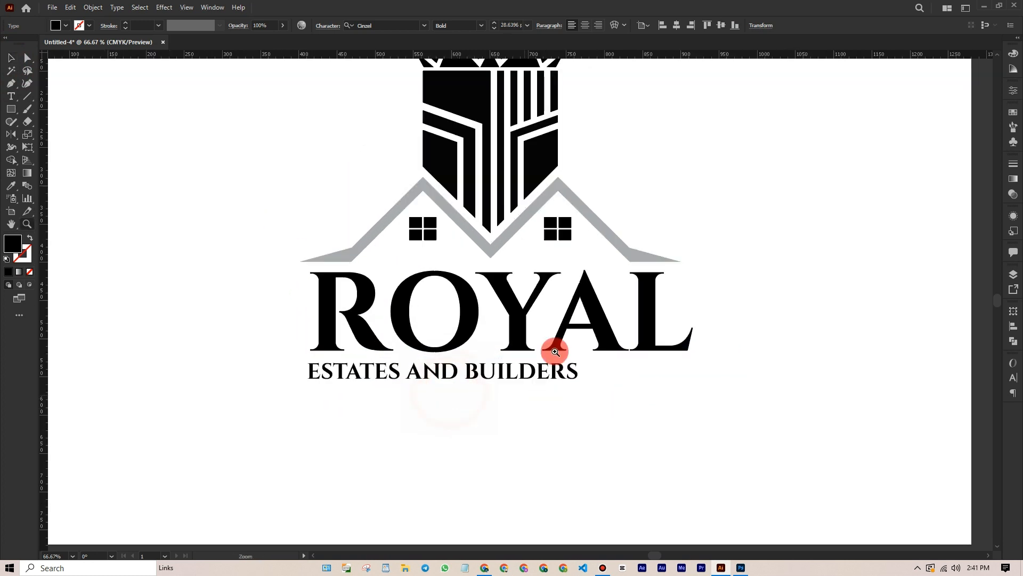
click(11, 60)
click(1013, 379)
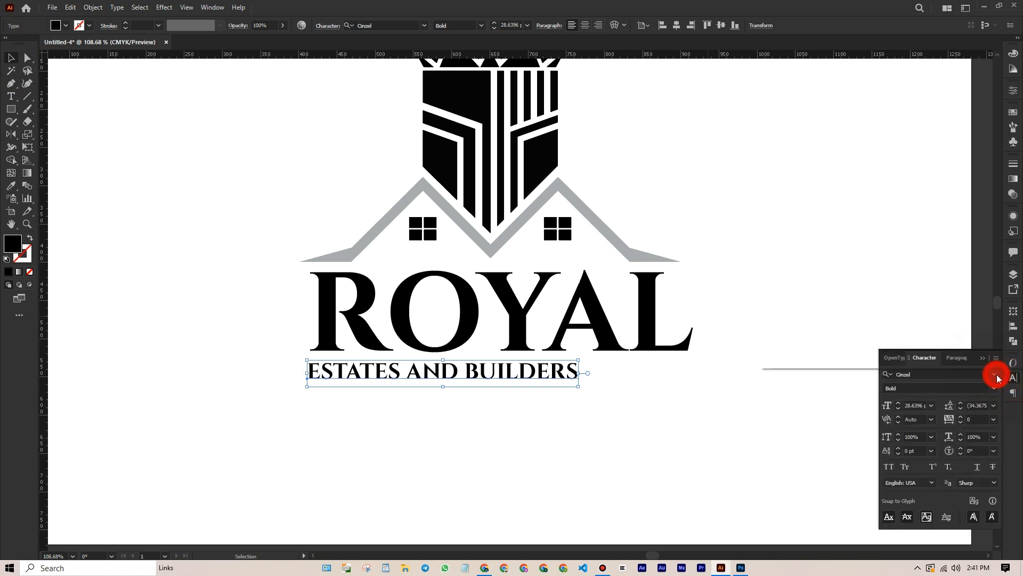
click(997, 374)
text(CINZEL)
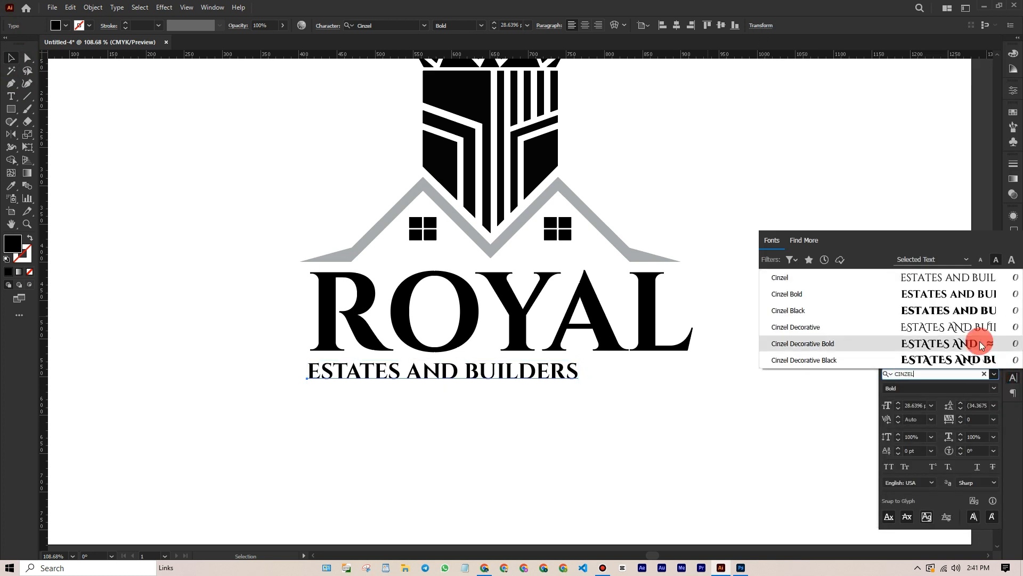
click(987, 277)
drag(562, 367, 501, 371)
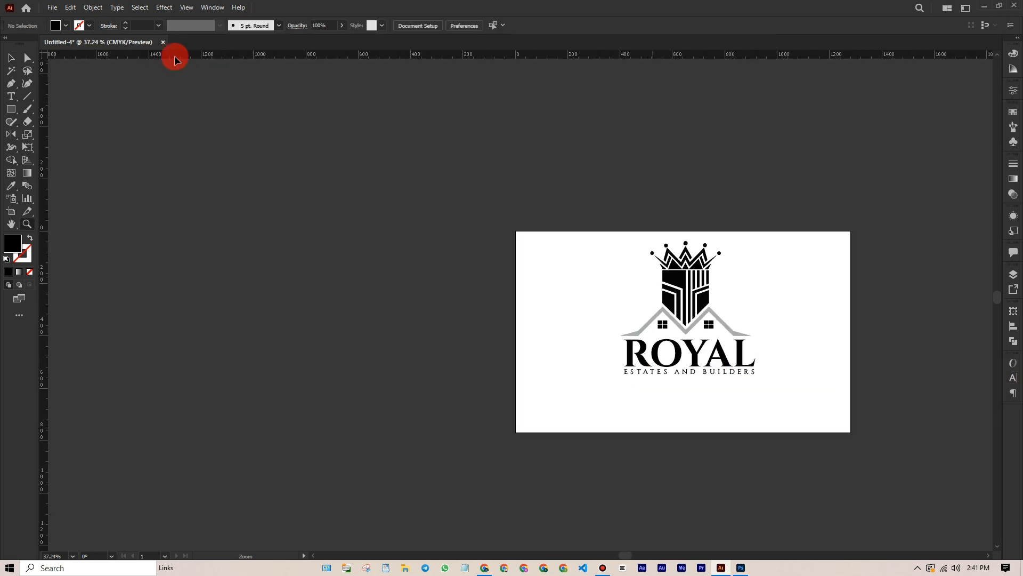
Step: Enlarge and centre the complete logo in solid black, and duplicate its artboard alongside
key(ctrl+a)
drag(802, 407, 708, 320)
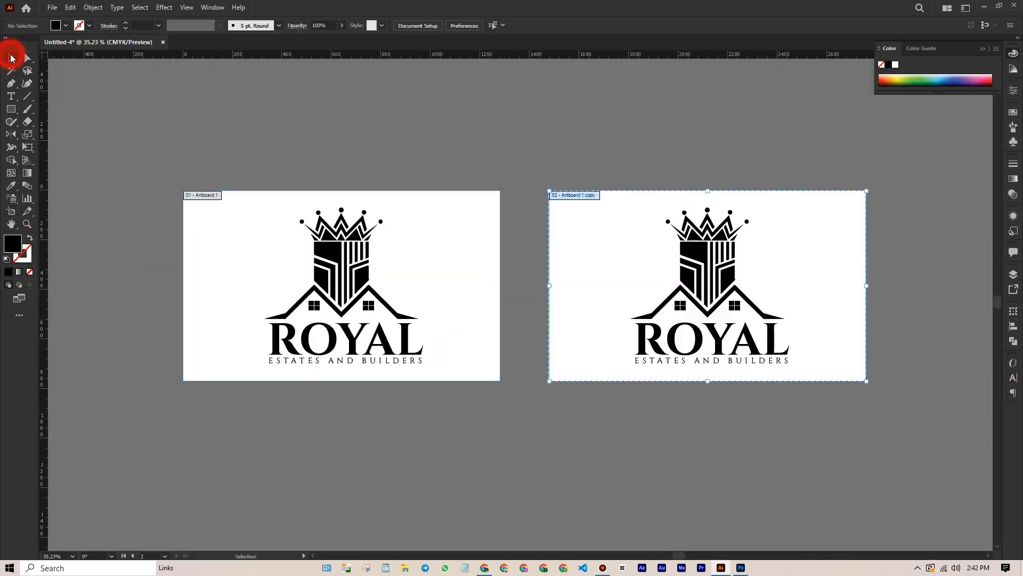
Step: Put a black full-artboard rectangle behind a white logo on the second artboard, and copy the first artboard below
click(11, 108)
drag(549, 191, 862, 384)
right_click(687, 221)
click(838, 450)
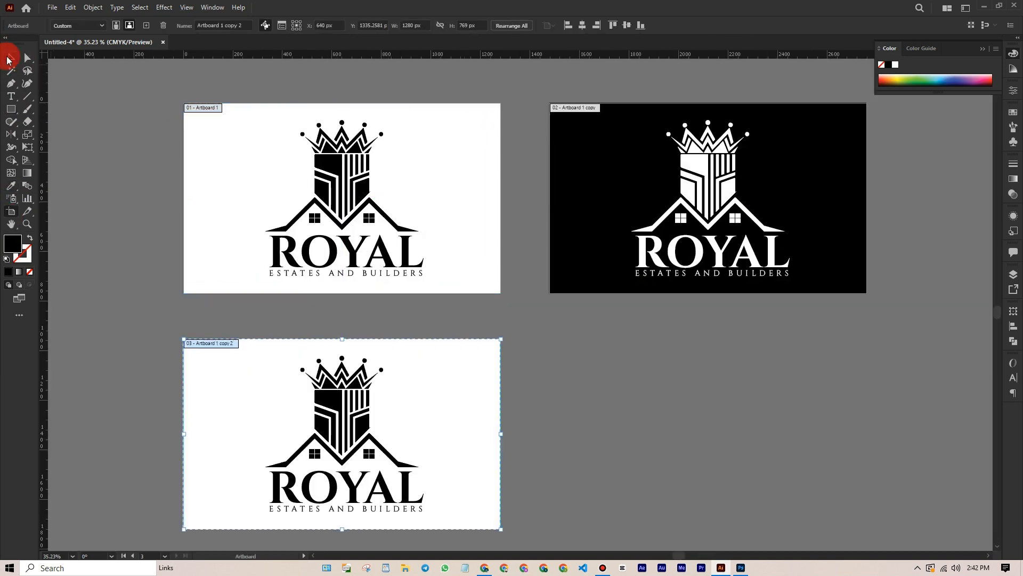
click(10, 58)
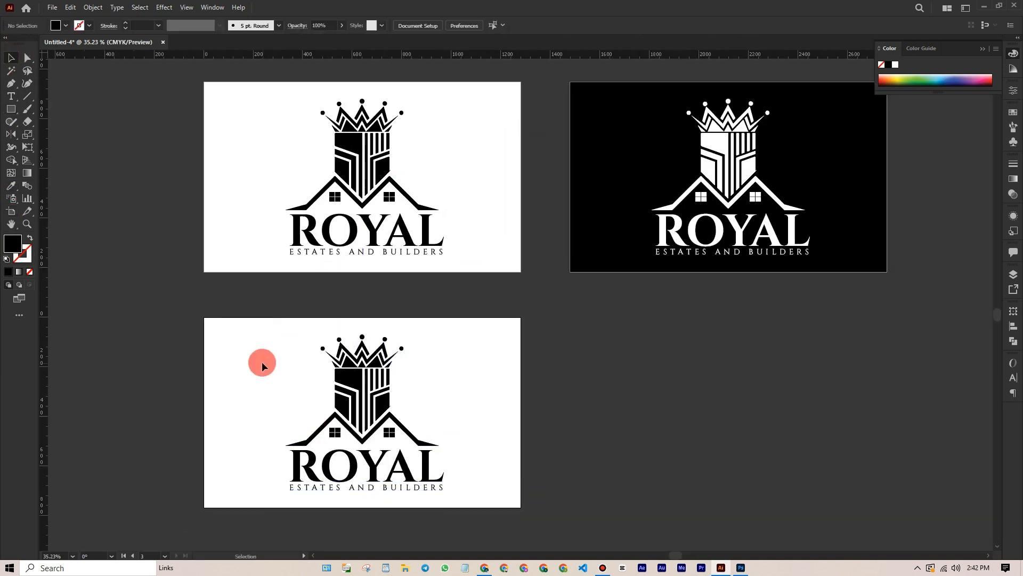
Step: Place the gold gradient reference image beside the third artboard
scroll(261, 361, up, 10)
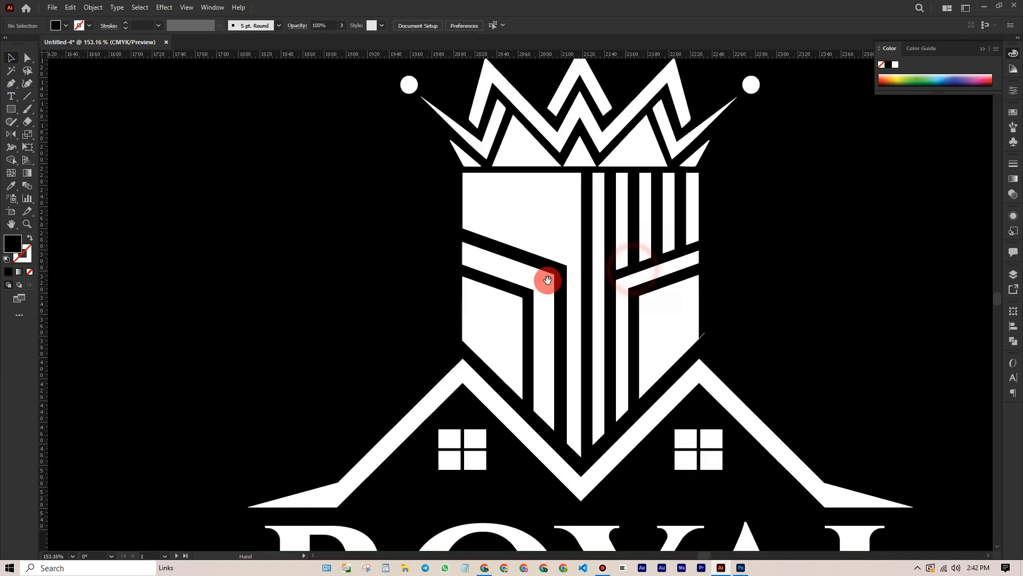
scroll(548, 280, down, 6)
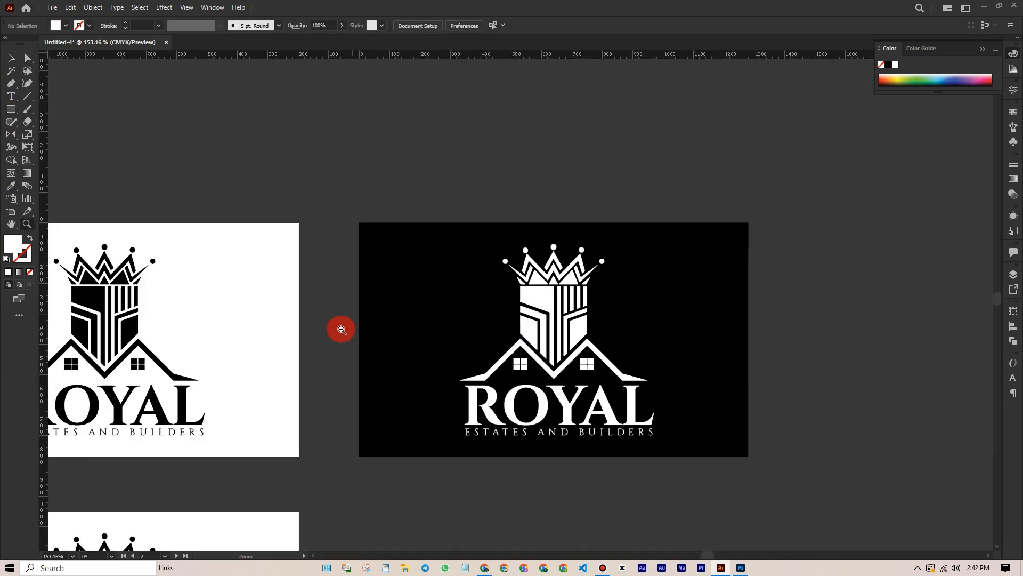
scroll(341, 328, down, 3)
scroll(418, 366, up, 3)
key(ctrl+shift+p)
click(200, 27)
scroll(730, 147, down, 4)
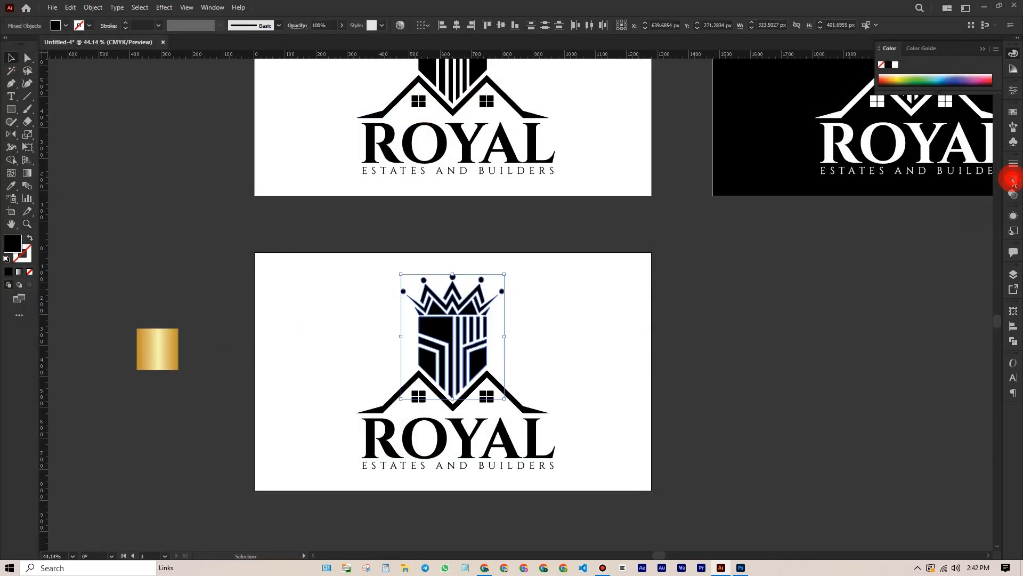
Step: Fill the third artboard's crown and shield with a linear gradient, sampling its gold colour stops from the reference image
click(1013, 178)
double_click(887, 246)
click(843, 321)
click(210, 324)
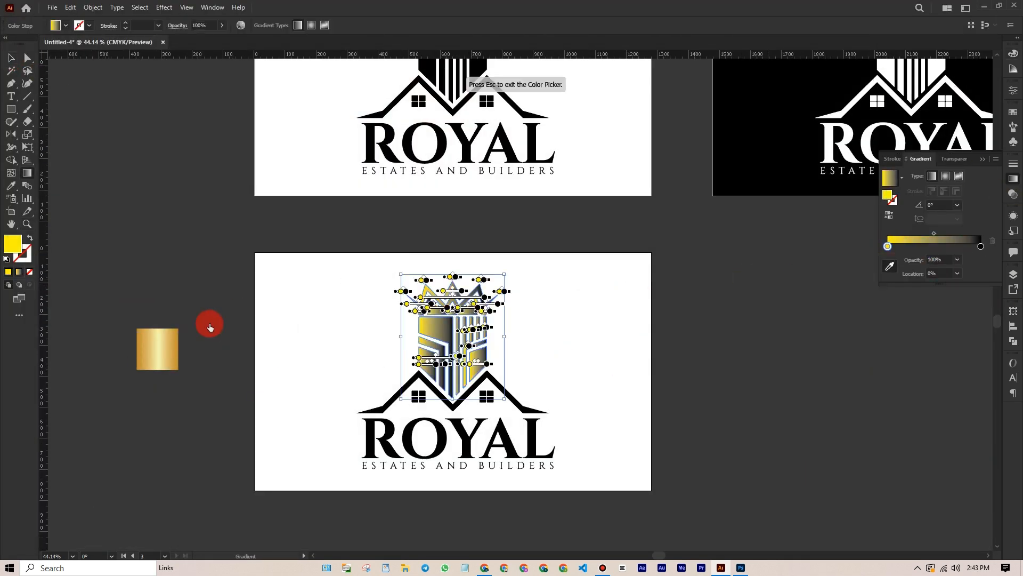
click(980, 246)
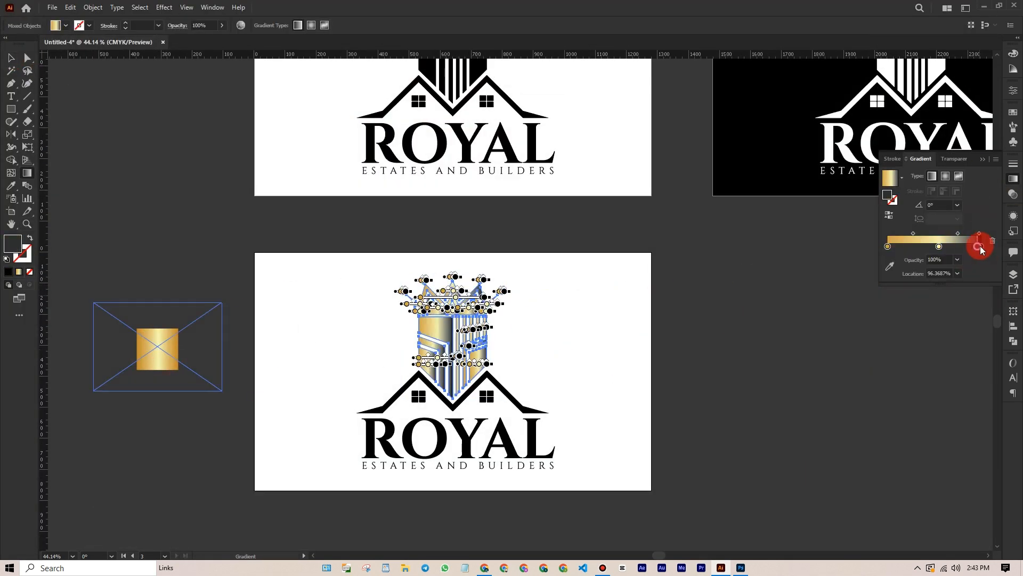
click(142, 348)
key(v)
click(313, 274)
Step: Unite the two halves of the third artboard's roofline into one shape with Pathfinder
scroll(459, 393, up, 3)
click(404, 378)
click(1013, 341)
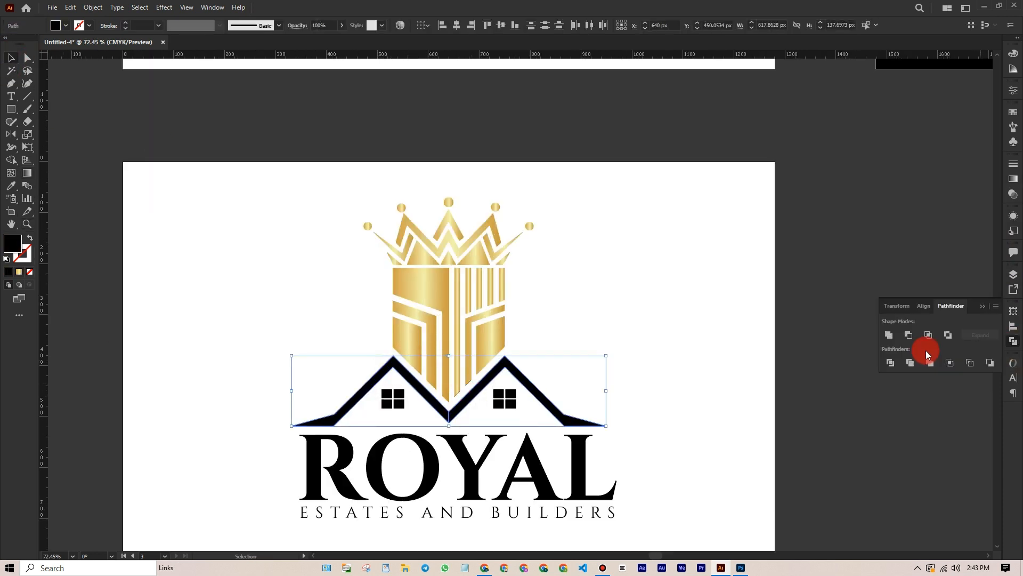
click(366, 269)
drag(366, 269, 485, 395)
scroll(485, 396, up, 3)
click(11, 58)
click(478, 395)
click(456, 354)
click(455, 394)
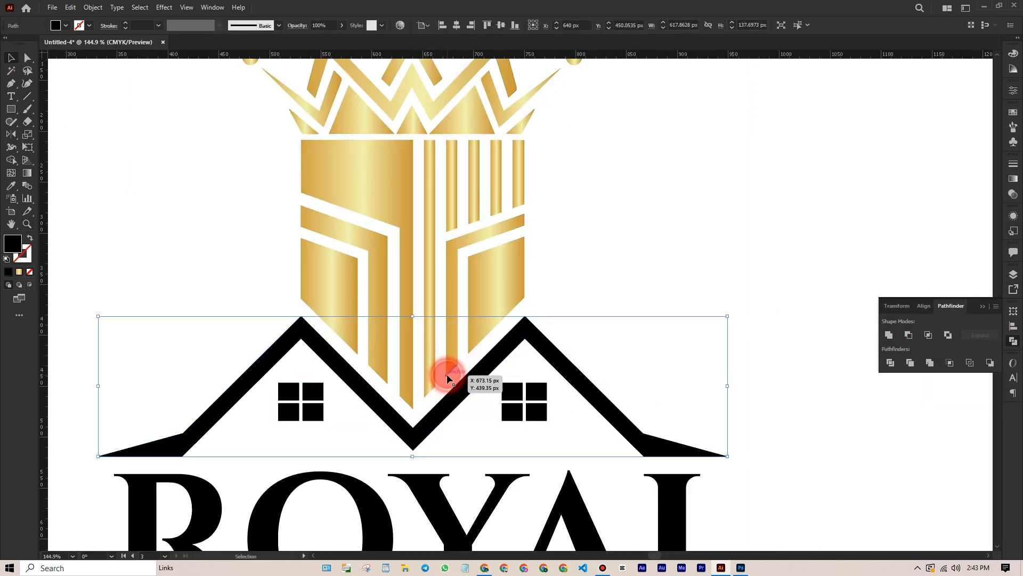
Step: Apply the shield's gold gradient to the roofline with the Eyedropper
key(i)
click(347, 291)
click(10, 58)
Step: Stretch one gold gradient diagonally across the crown, shield and roofline, from the crown's upper right to the lower left eave
scroll(478, 419, down, 3)
drag(214, 138, 589, 349)
key(g)
drag(555, 144, 293, 441)
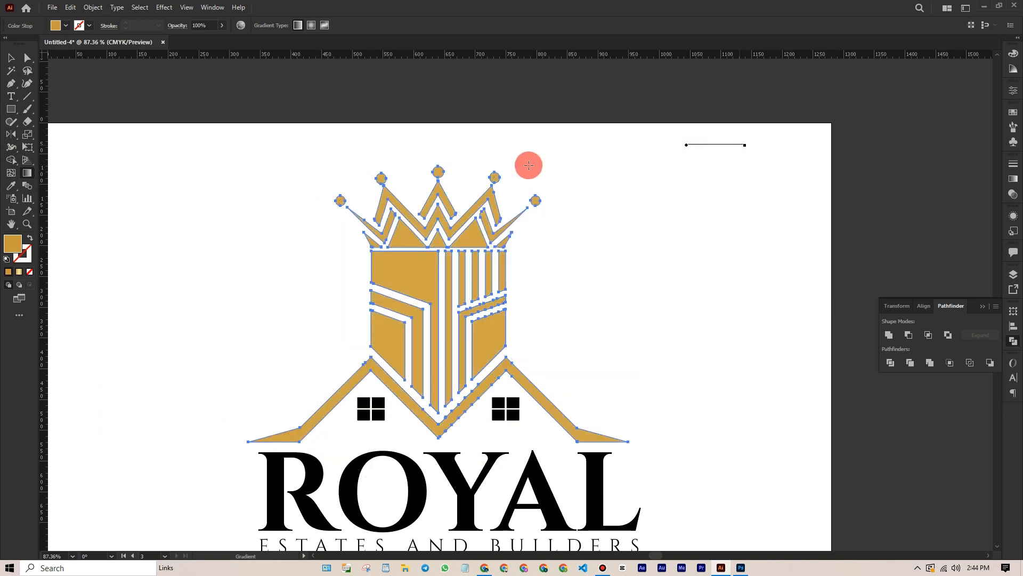
drag(528, 164, 303, 442)
click(11, 58)
click(235, 157)
Step: Expand the gold version's ROYAL and ESTATES AND BUILDERS text into outlines, with both Object and Fill included
click(385, 299)
shift+click(531, 287)
click(618, 371)
click(93, 7)
click(107, 153)
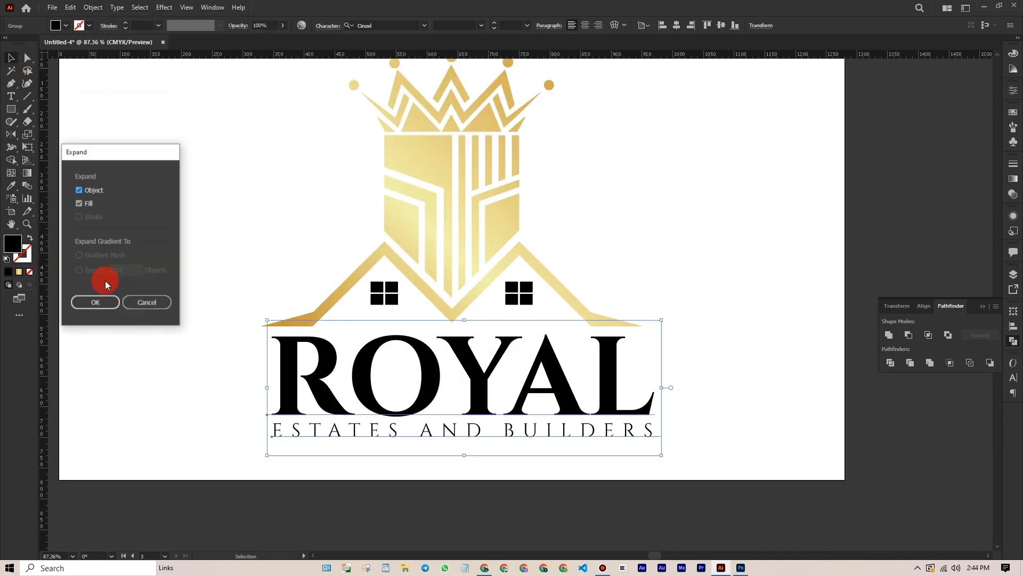
click(96, 302)
Step: Duplicate the gold-logo artboard beside itself, with white lettering and windows over a near-black background on the copy
click(11, 58)
click(282, 139)
scroll(254, 292, down, 8)
click(11, 58)
click(11, 211)
drag(354, 279, 611, 280)
click(11, 58)
drag(628, 152, 629, 317)
double_click(12, 243)
click(76, 343)
click(314, 229)
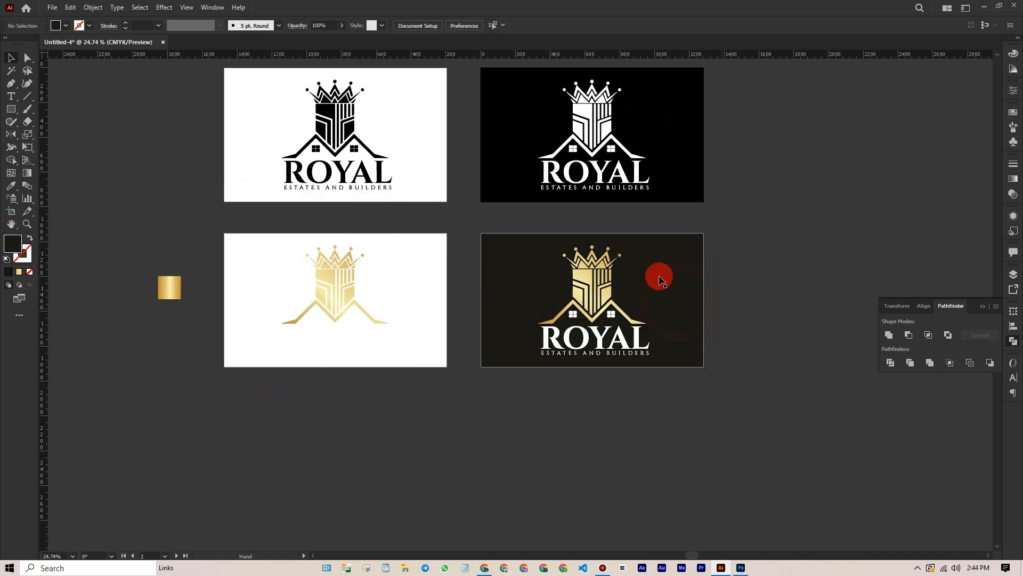
Step: Recolour the lettering and windows on the white gold-logo artboard near-black with the Eyedropper
scroll(686, 290, up, 1)
click(300, 317)
shift+click(250, 315)
shift+click(282, 344)
click(10, 185)
click(10, 58)
click(272, 349)
shift+click(245, 324)
shift+click(290, 323)
click(464, 279)
click(207, 250)
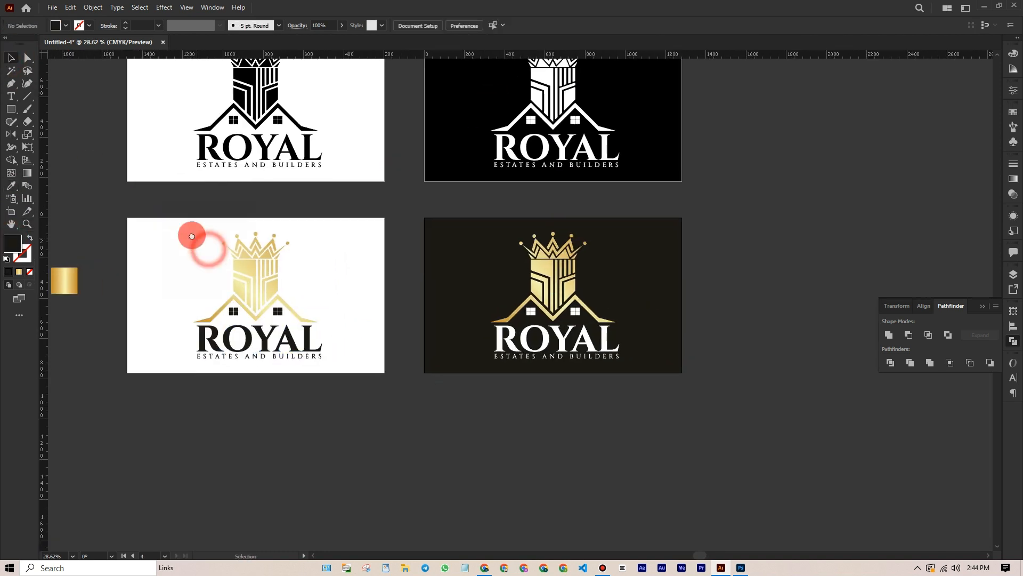
Step: Add a duplicate artboard beside the white-on-black version and set it up with the black logo on white
click(11, 212)
drag(478, 235, 778, 235)
click(11, 58)
key(Delete)
key(ctrl+f)
scroll(669, 265, up, 4)
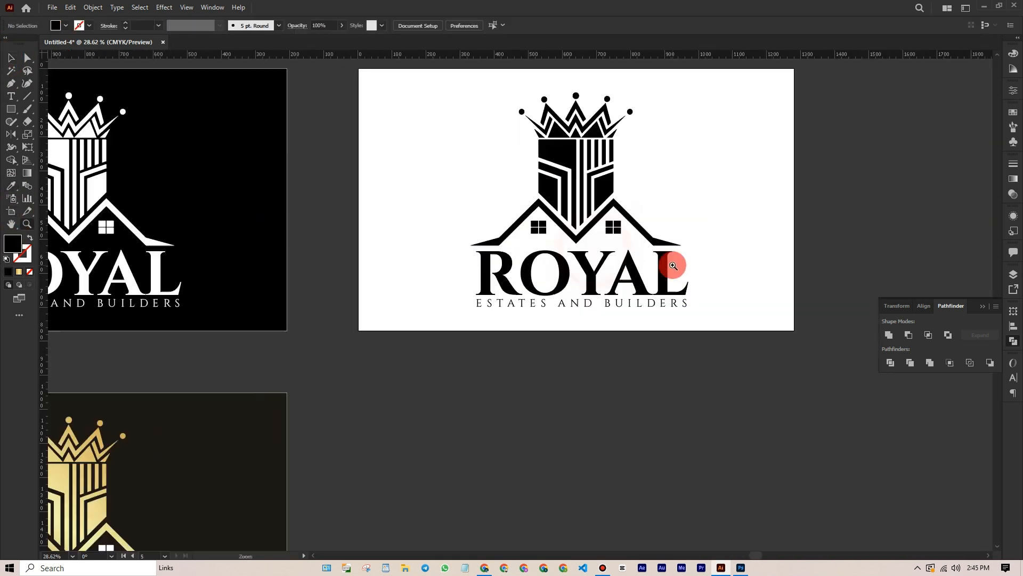
Step: Fill the shield on the new white artboard with light blue
click(10, 59)
drag(453, 186, 621, 232)
double_click(11, 243)
click(75, 343)
drag(213, 330, 209, 294)
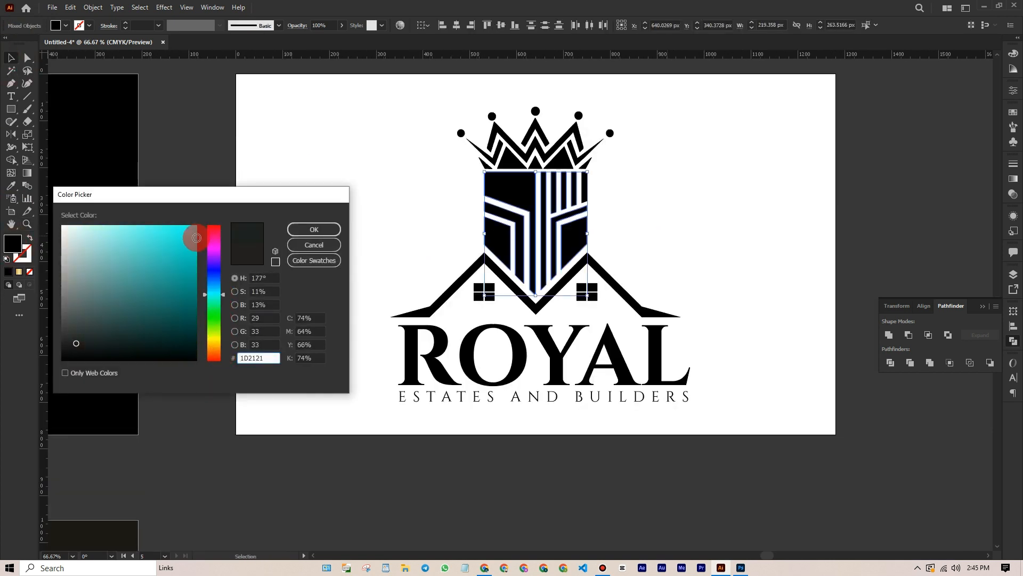
click(314, 230)
Step: Fill the crown on the same artboard with a saturated golden yellow
drag(429, 140, 694, 169)
scroll(618, 185, up, 1)
double_click(13, 245)
click(192, 229)
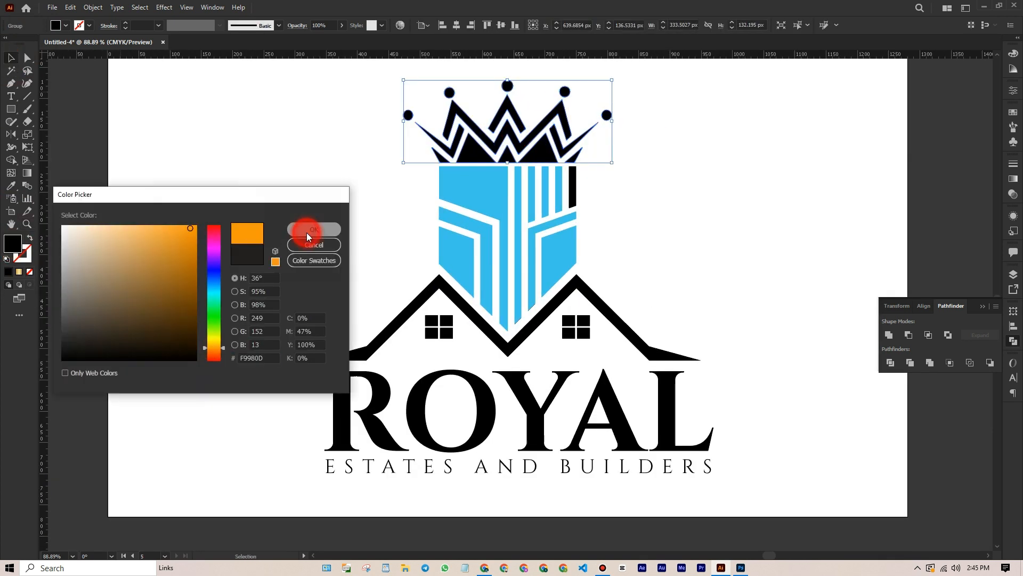
click(308, 232)
double_click(11, 242)
click(210, 347)
drag(210, 347, 210, 343)
click(196, 226)
click(313, 225)
click(498, 205)
click(470, 159)
Step: Apply the shield's light blue to both roofline halves and unite them into one shape with Pathfinder
click(345, 318)
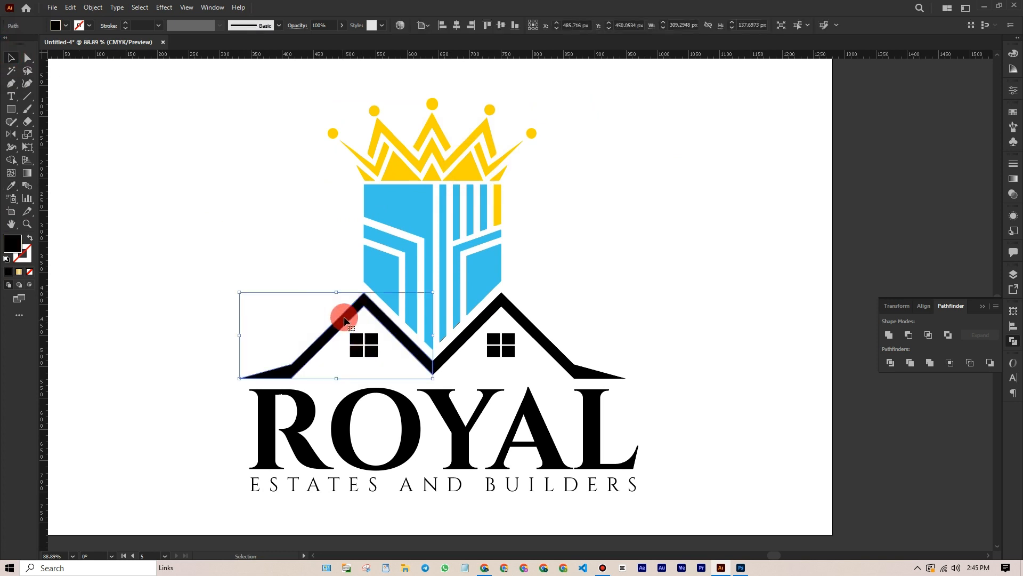
click(383, 267)
click(467, 333)
click(459, 344)
shift+click(415, 349)
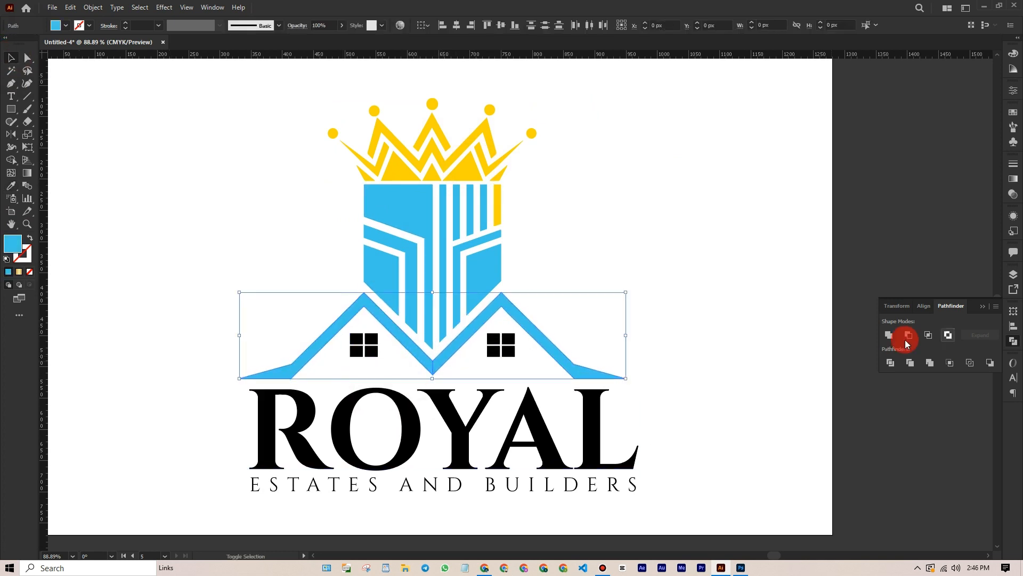
click(889, 334)
Step: Group the windows, and apply the crown's yellow to them and to the ROYAL ESTATES AND BUILDERS lettering
click(692, 319)
drag(347, 349, 365, 346)
drag(364, 354, 388, 333)
key(ctrl+g)
drag(175, 390, 299, 465)
key(i)
click(491, 167)
ctrl+click(550, 325)
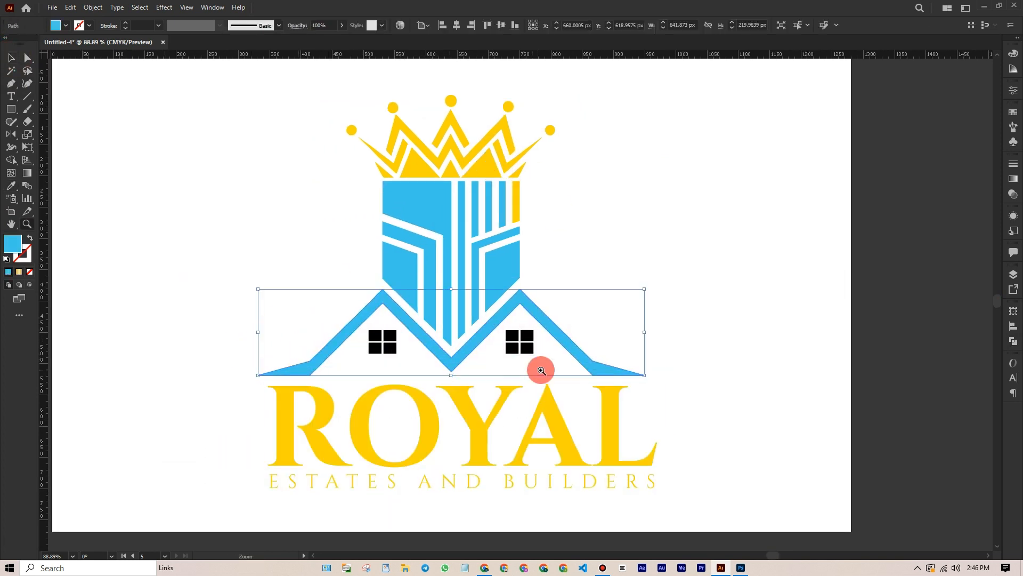
scroll(549, 370, down, 3)
key(v)
click(454, 358)
Step: Recolour the yellow outermost stripe of the shield light blue to match its neighbouring stripes
click(530, 274)
scroll(497, 279, up, 3)
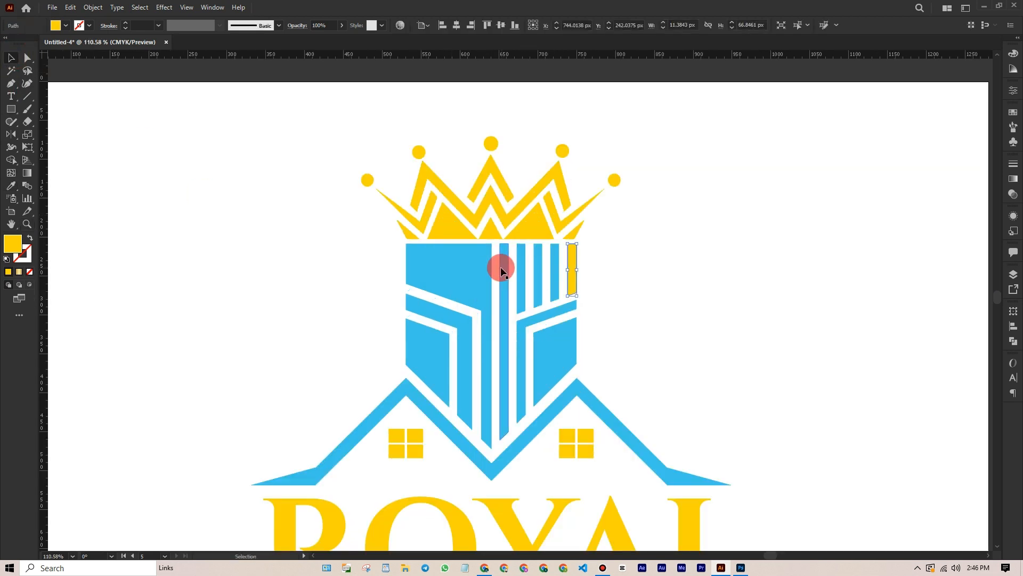
drag(496, 268, 592, 349)
key(i)
click(572, 268)
click(12, 59)
key(ctrl+z)
right_click(542, 320)
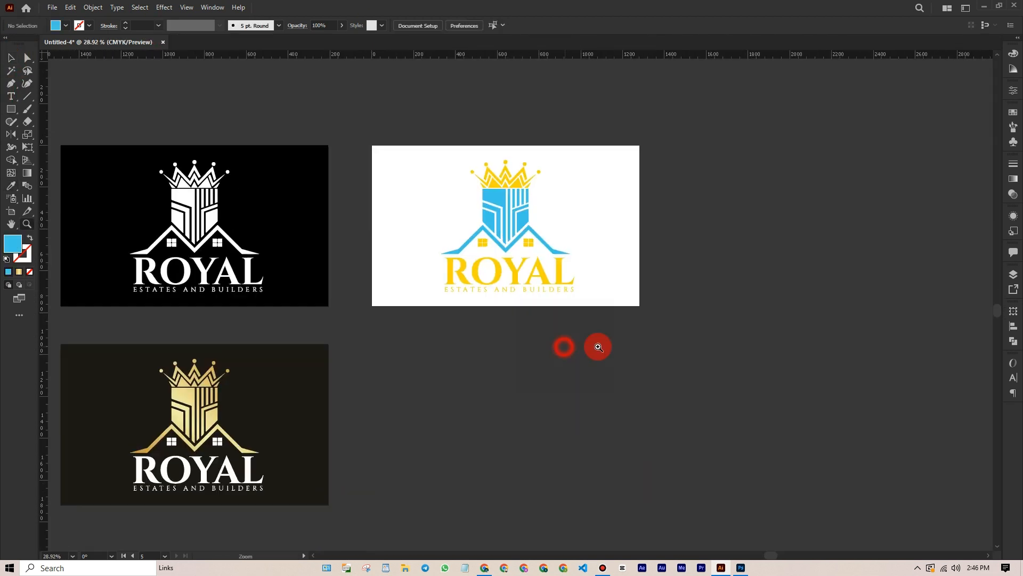
Step: Duplicate the blue-and-yellow logo artboard directly below itself
drag(607, 202, 606, 450)
key(v)
drag(400, 368, 401, 320)
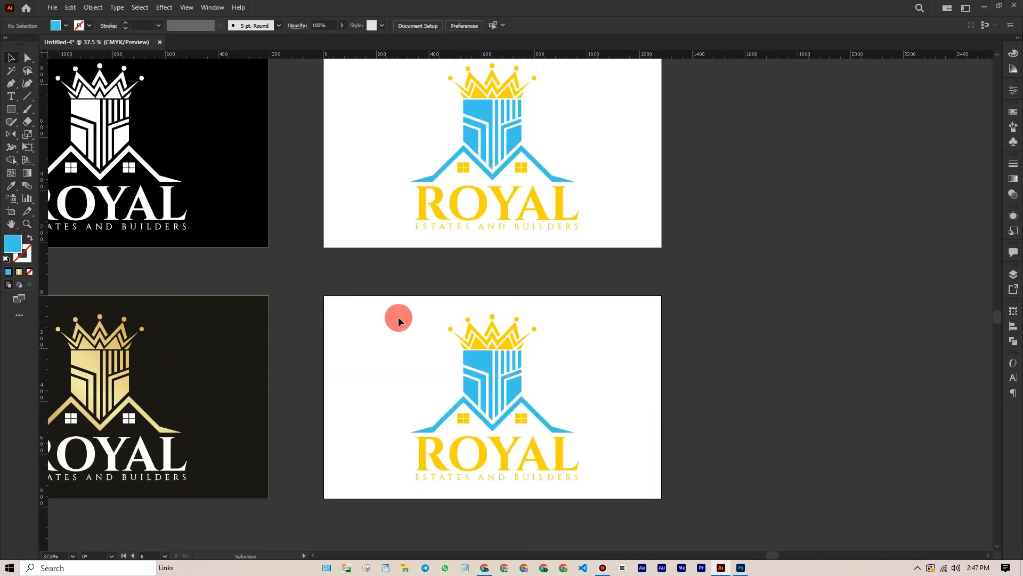
Step: Swap colours on the duplicate with the Eyedropper: blue crown and lettering, yellow shield
click(491, 342)
key(i)
click(477, 362)
key(v)
click(681, 427)
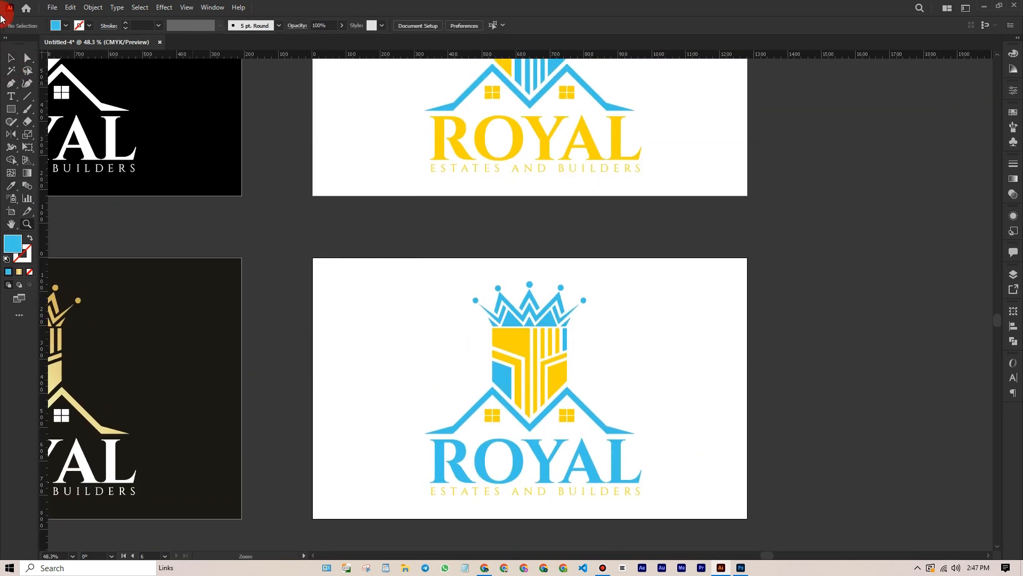
click(542, 433)
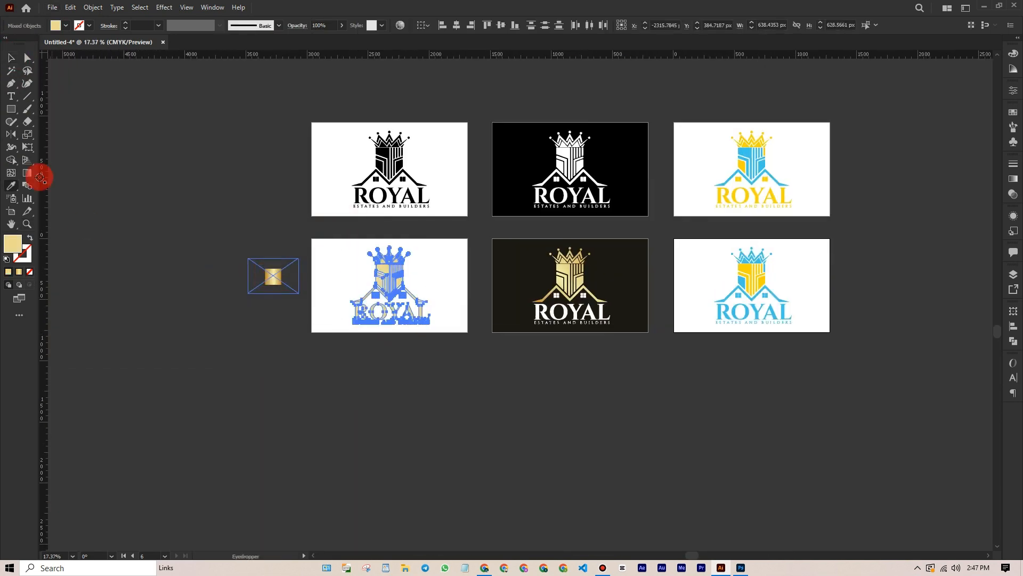
Step: Stretch one gold gradient diagonally across the whole logo on the white gold version, from lower left to upper right
click(28, 172)
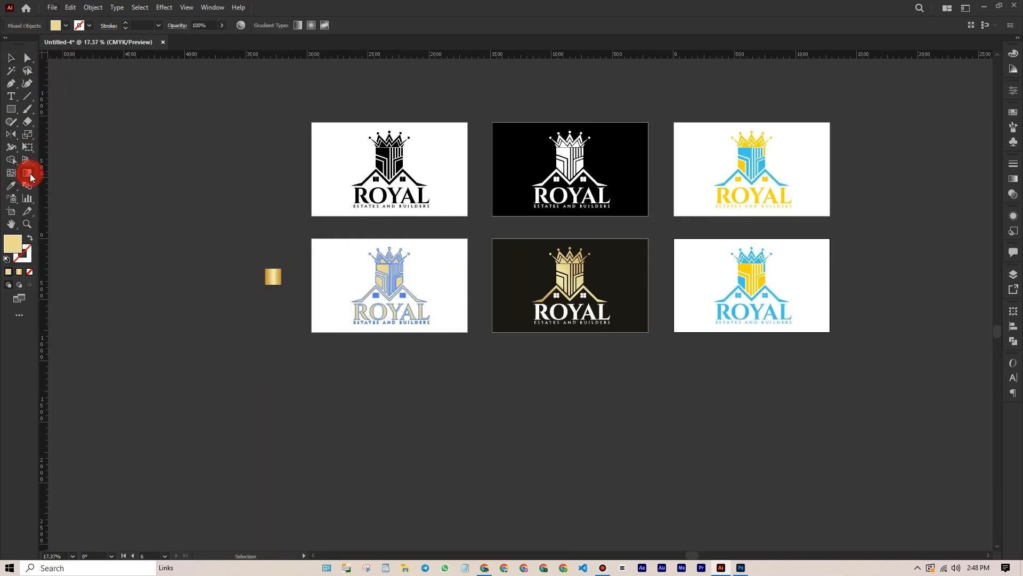
click(361, 315)
click(15, 64)
click(433, 196)
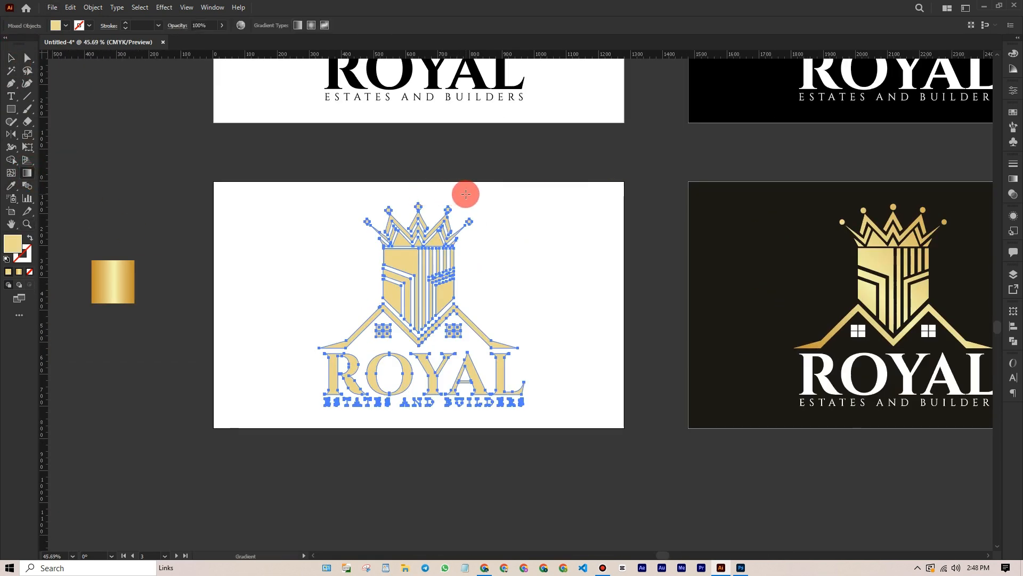
drag(341, 403, 482, 190)
Step: Duplicate the dark gold-logo artboard below itself and place the all-gold logo on the copy
click(11, 211)
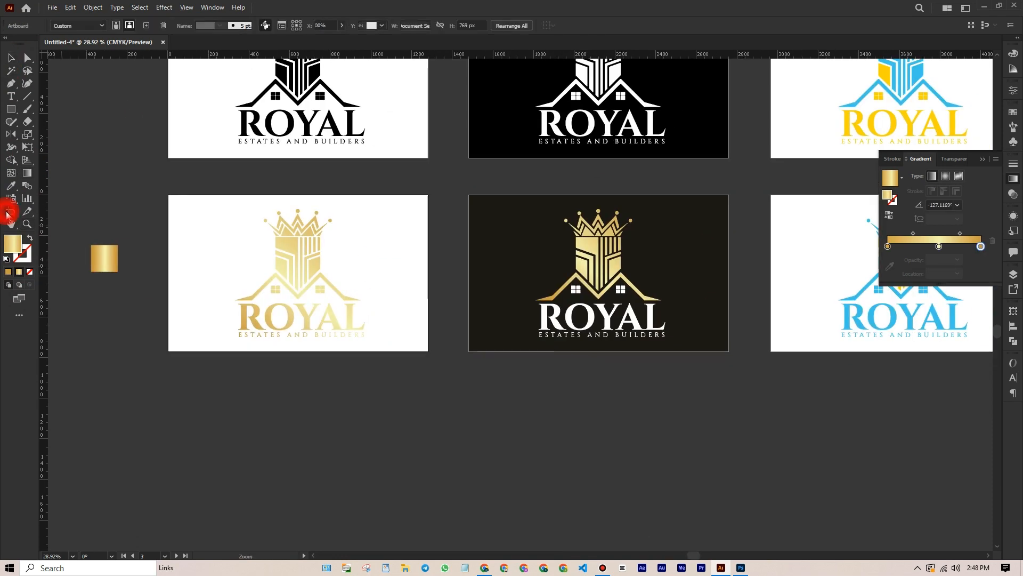
drag(675, 169, 675, 364)
drag(495, 290, 612, 363)
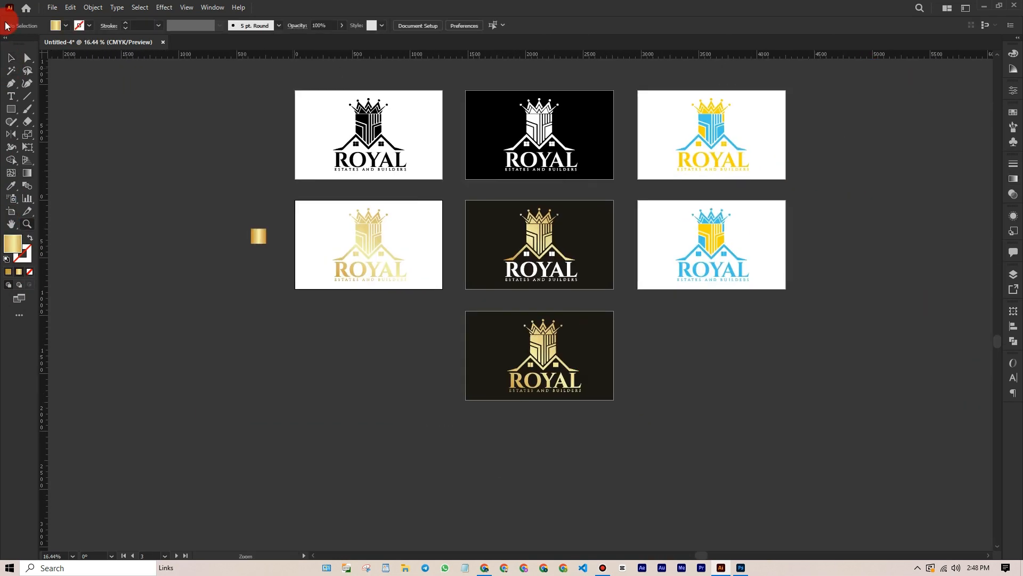
drag(544, 341, 656, 367)
Step: Delete the gold gradient reference image beside the artboards
key(v)
click(119, 290)
key(Delete)
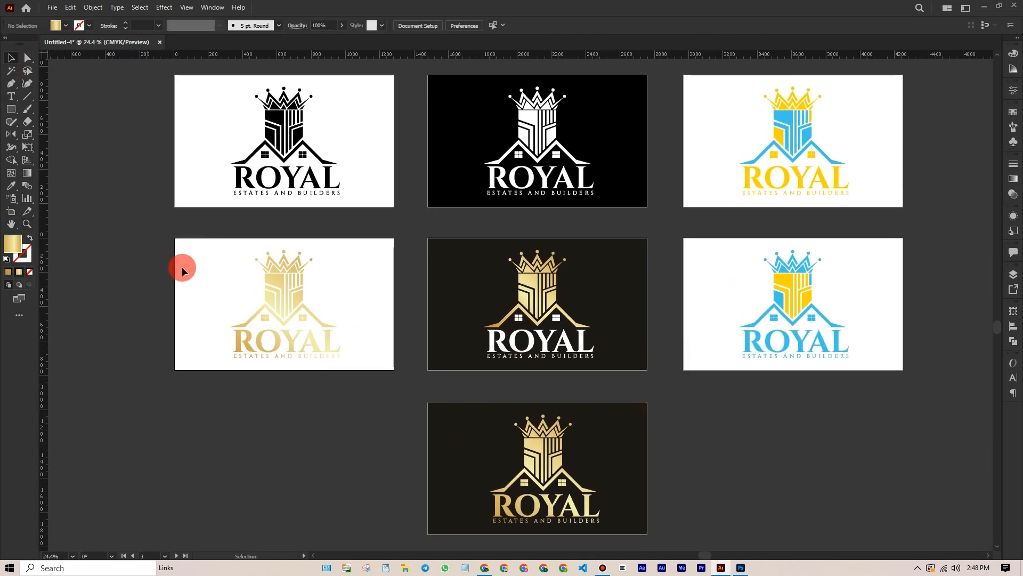
Step: Copy the all-gold logo from the bottom dark artboard and switch to Photoshop with the neon logo mockup
click(676, 384)
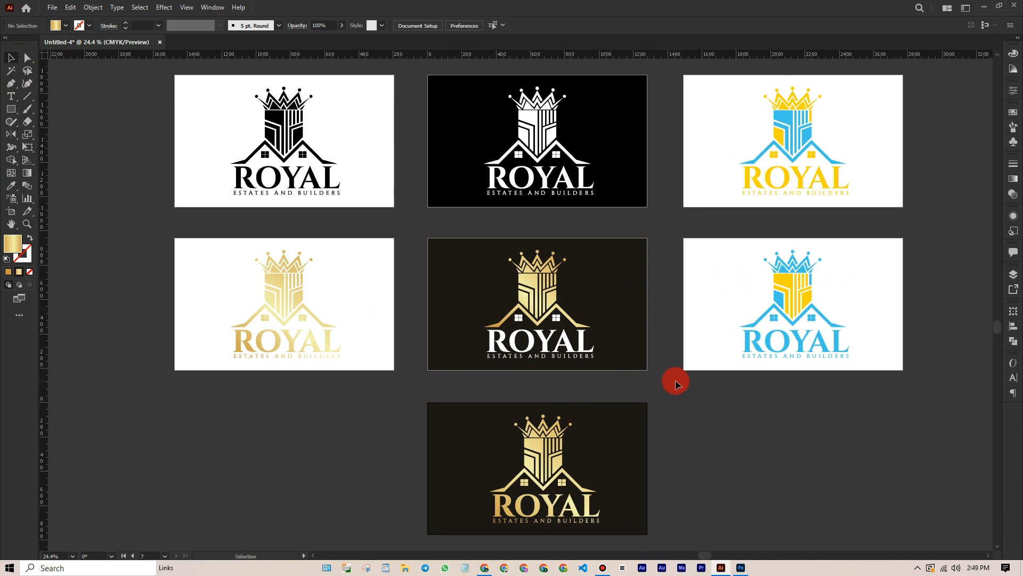
scroll(463, 414, right, 1)
click(468, 418)
key(ctrl+c)
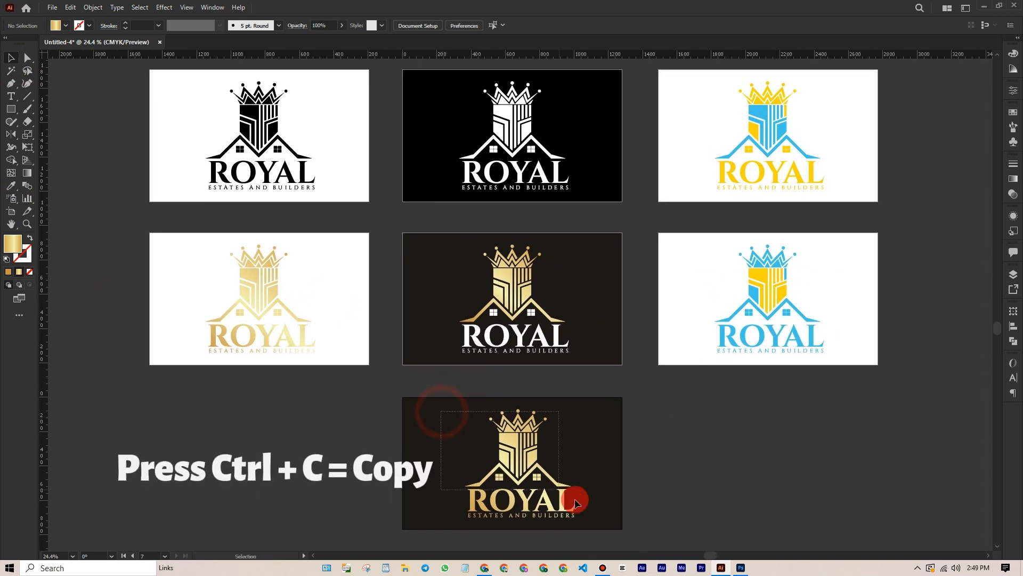
click(575, 503)
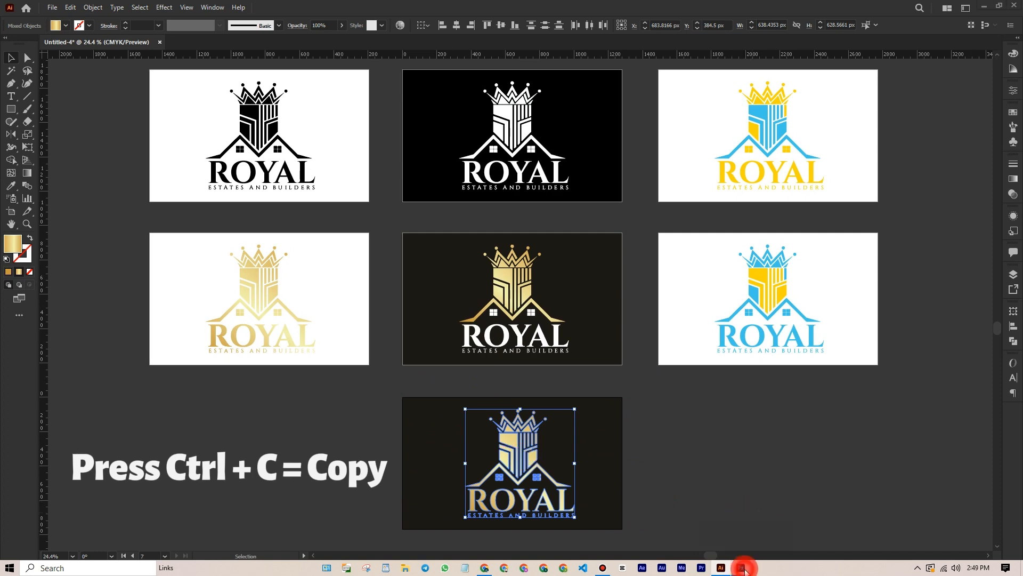
click(742, 568)
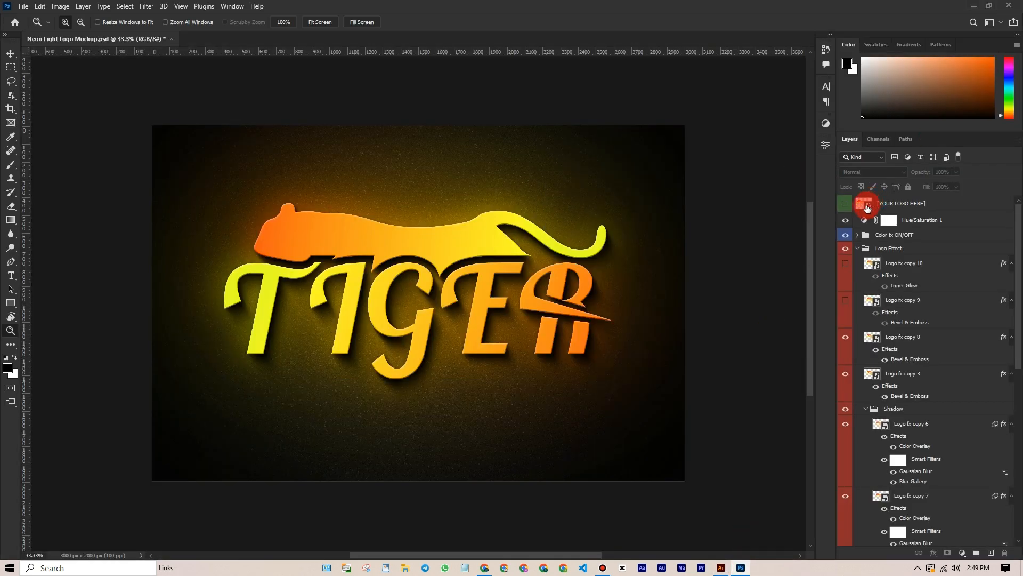
Step: Open the mockup's [YOUR LOGO HERE] smart object, hide the TIGER artwork layer and paste in the gold logo
click(867, 208)
double_click(864, 203)
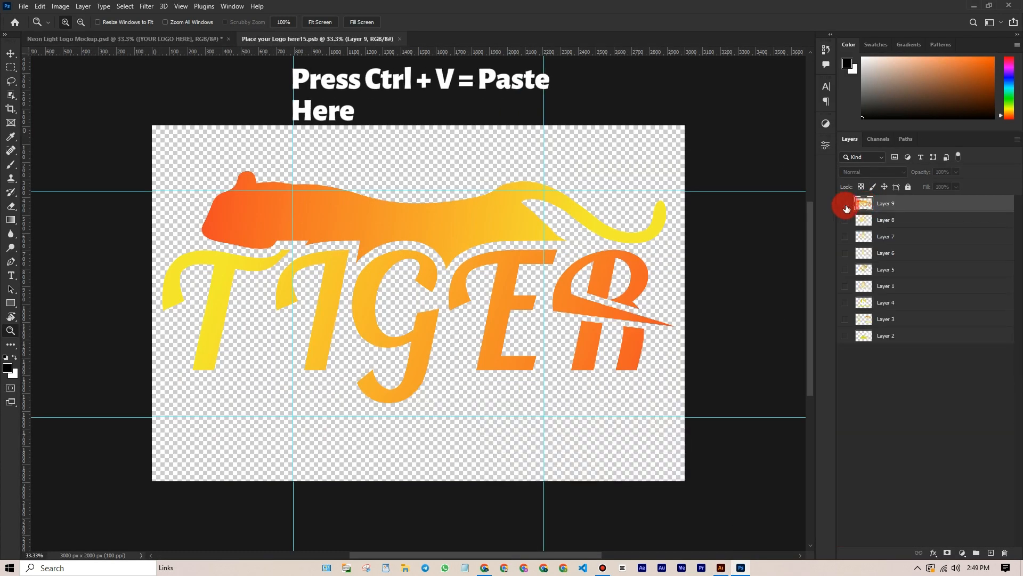
click(844, 203)
key(ctrl+v)
click(555, 152)
Step: Enlarge the pasted logo to nearly fill the smart object's canvas height and apply the transform
key(ctrl+t)
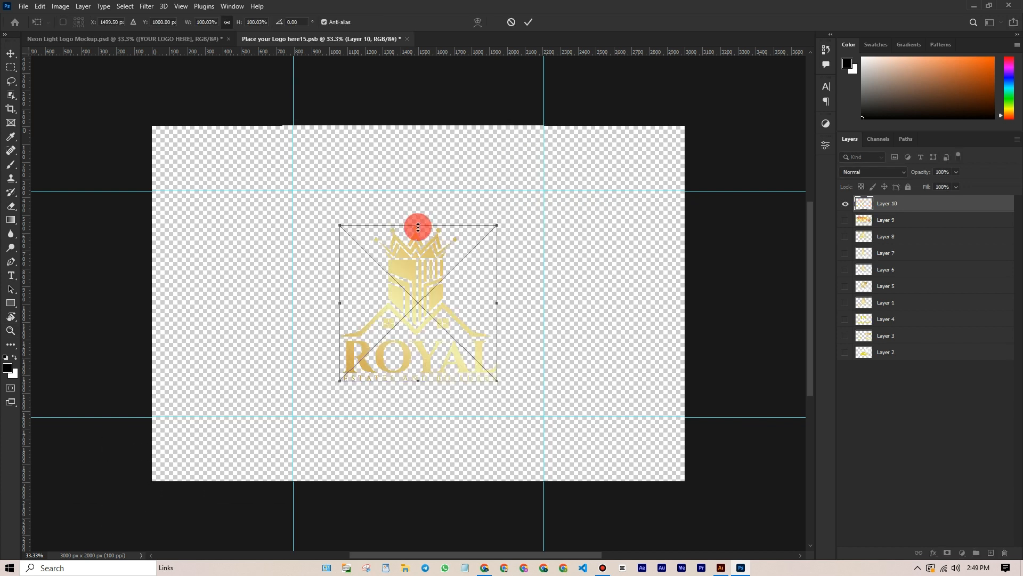
drag(415, 224, 419, 142)
drag(418, 380, 424, 468)
click(530, 22)
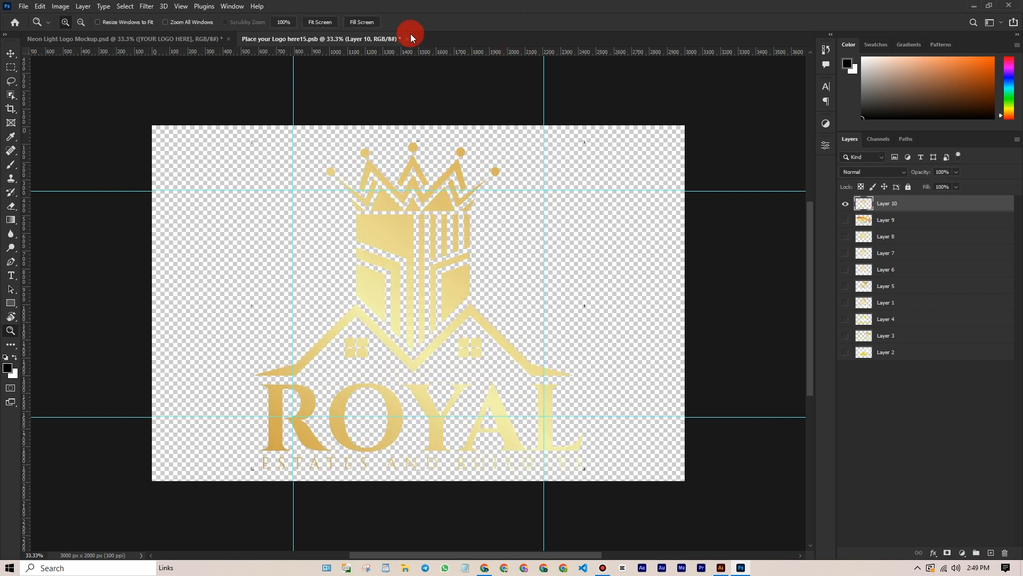
Step: Close the smart object with its changes saved so the neon mockup uses the gold logo
click(406, 39)
click(468, 215)
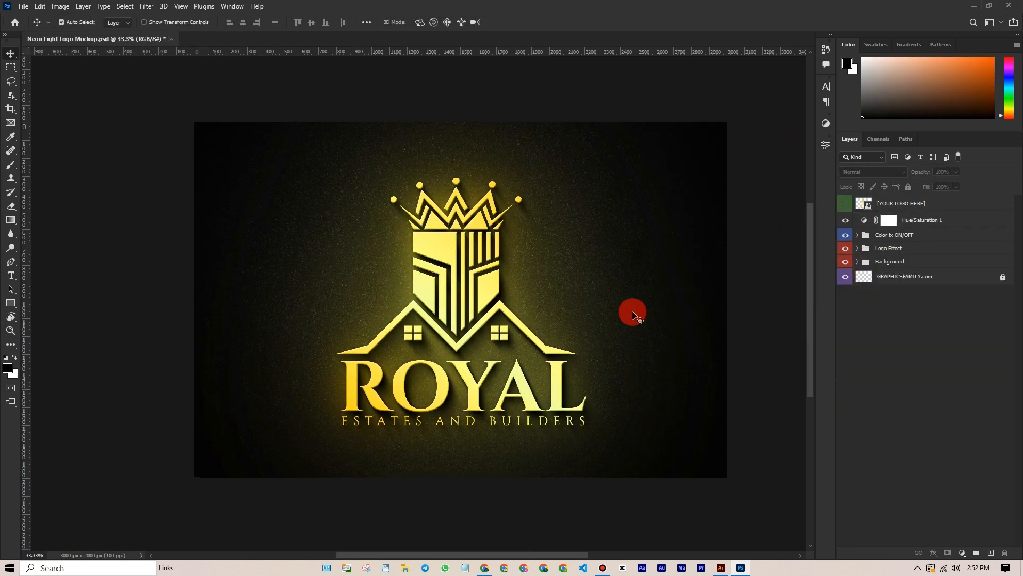
scroll(610, 308, right, 1)
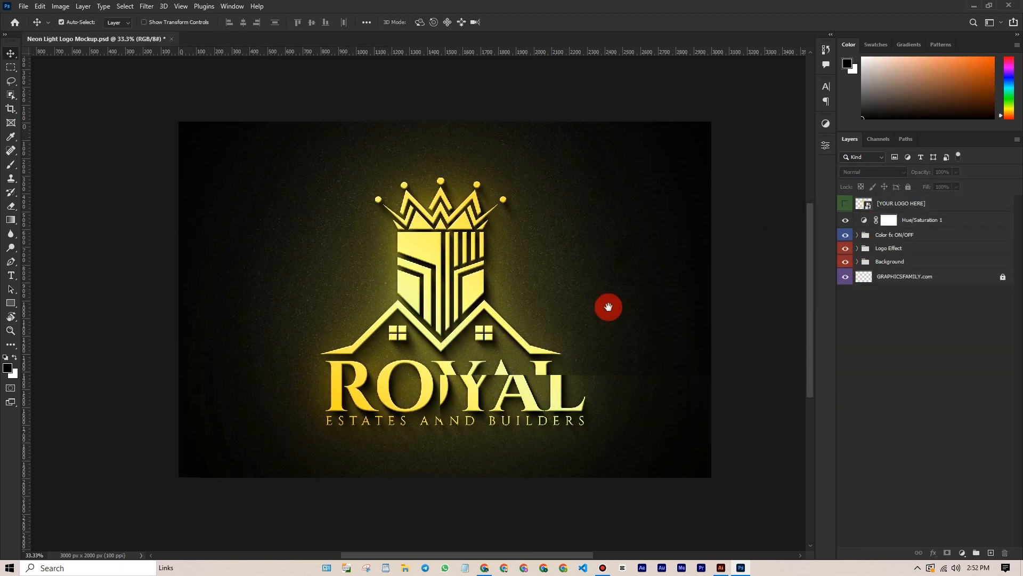